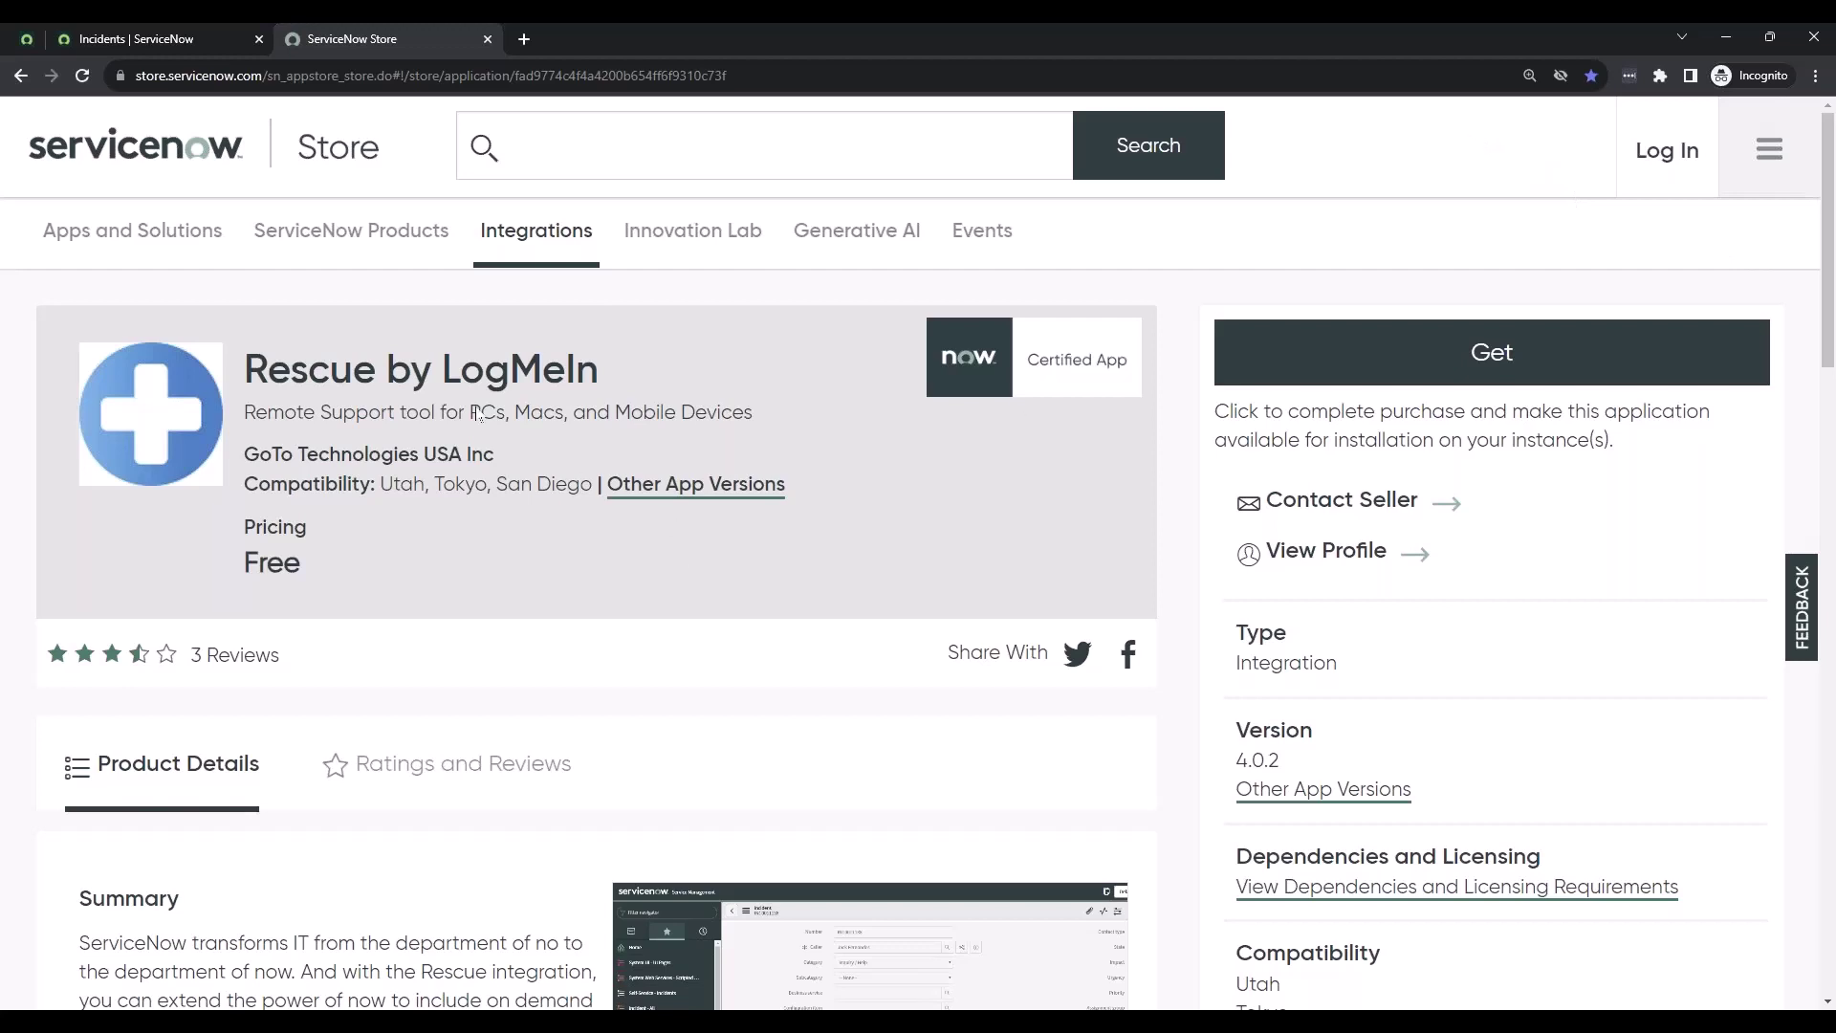
- Highlight the app's Free pricing, Utah compatibility and Certified App details in the Store listing
{"action": "triple_click", "coordinate": [287, 564]}
{"action": "left_click", "coordinate": [364, 566]}
{"action": "left_click_drag", "start_coordinate": [381, 484], "coordinate": [427, 486]}
{"action": "left_click_drag", "start_coordinate": [1180, 398], "coordinate": [1138, 392]}
{"action": "left_click", "coordinate": [1179, 354]}
- Close the ServiceNow Store tab to return to the active Incidents list
{"action": "scroll", "coordinate": [734, 856], "scroll_direction": "down", "scroll_amount": 5}
{"action": "scroll", "coordinate": [1010, 915], "scroll_direction": "up", "scroll_amount": 5}
{"action": "middle_click", "coordinate": [422, 41]}
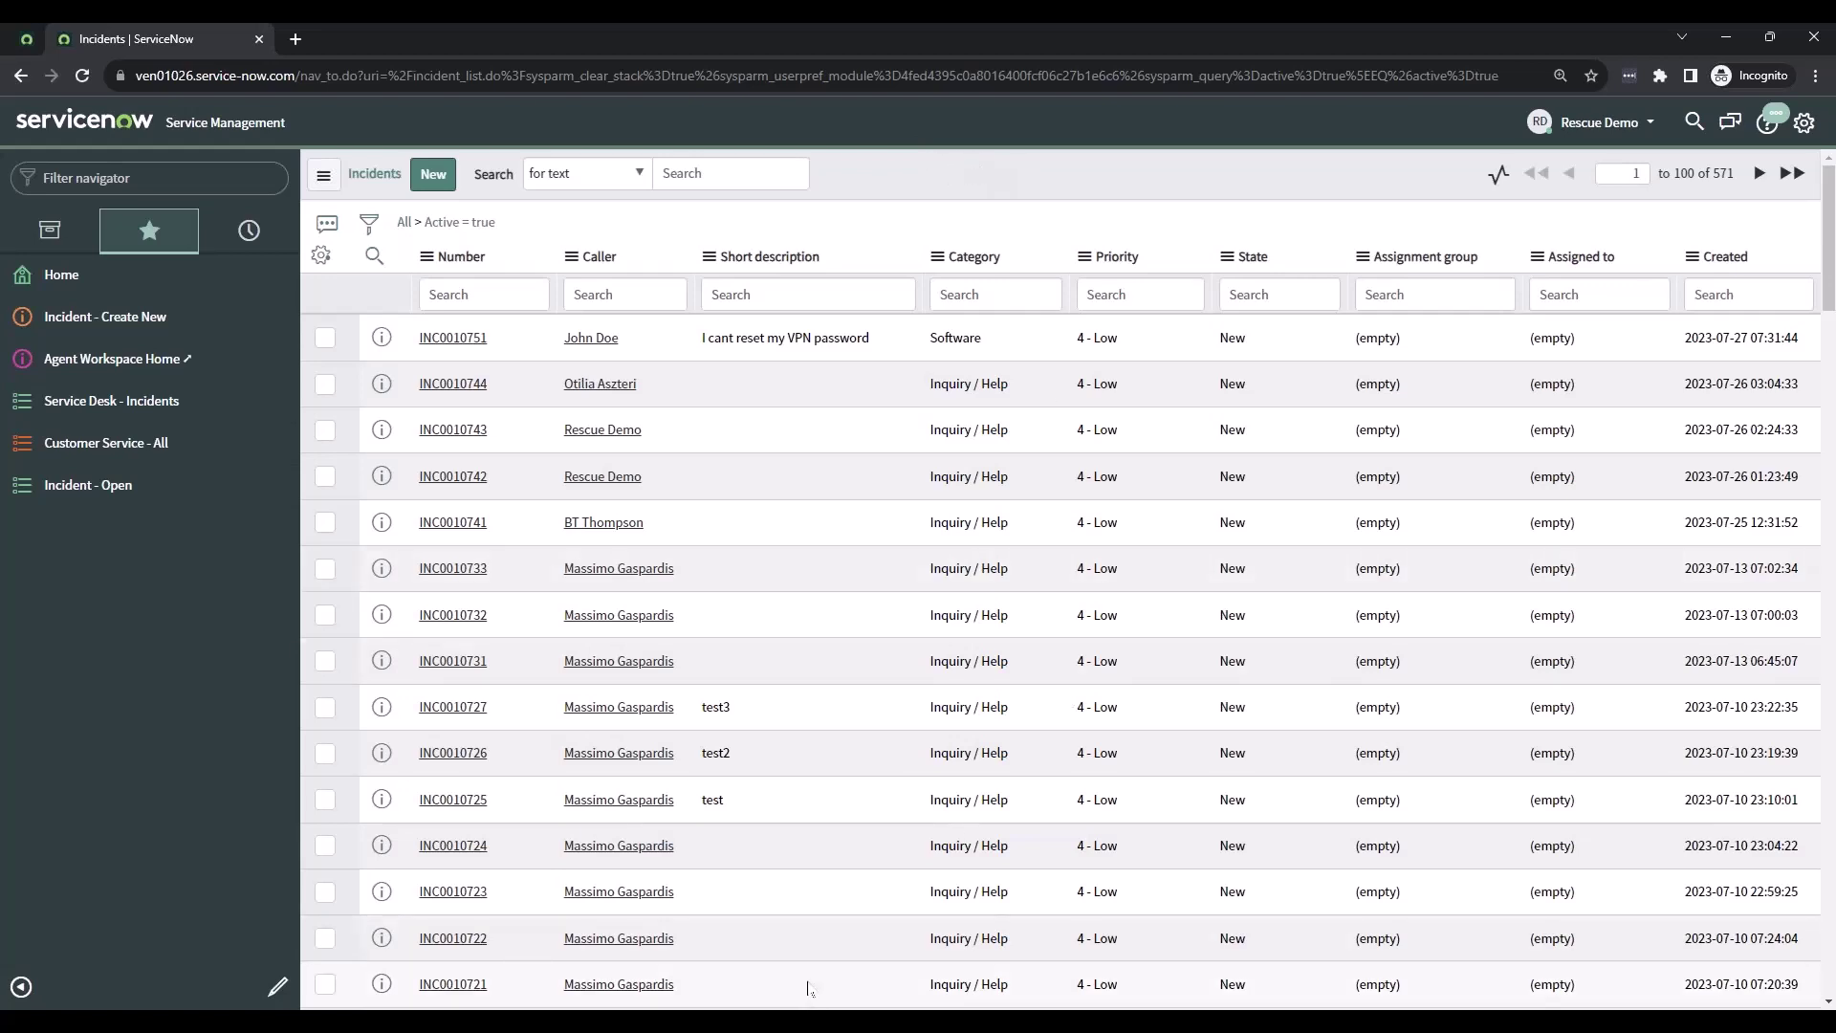
{"action": "key", "text": "alt+Tab"}
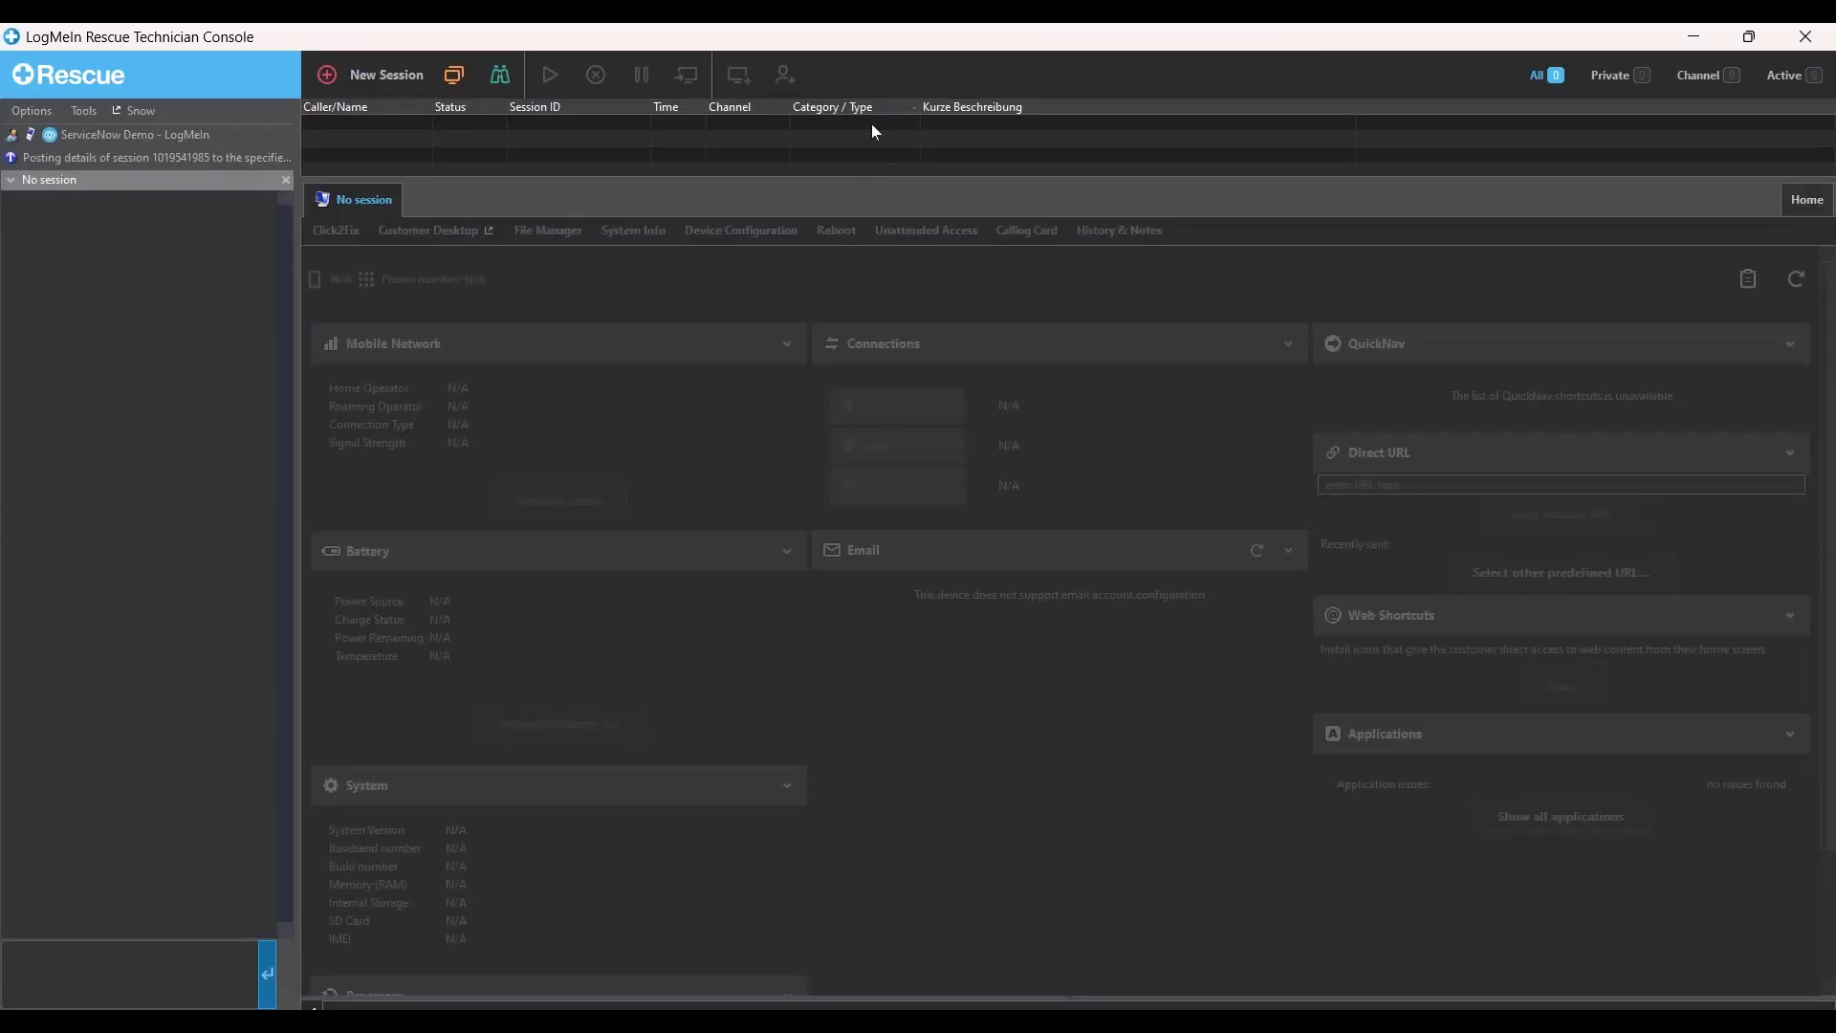
{"action": "mouse_move", "coordinate": [823, 990]}
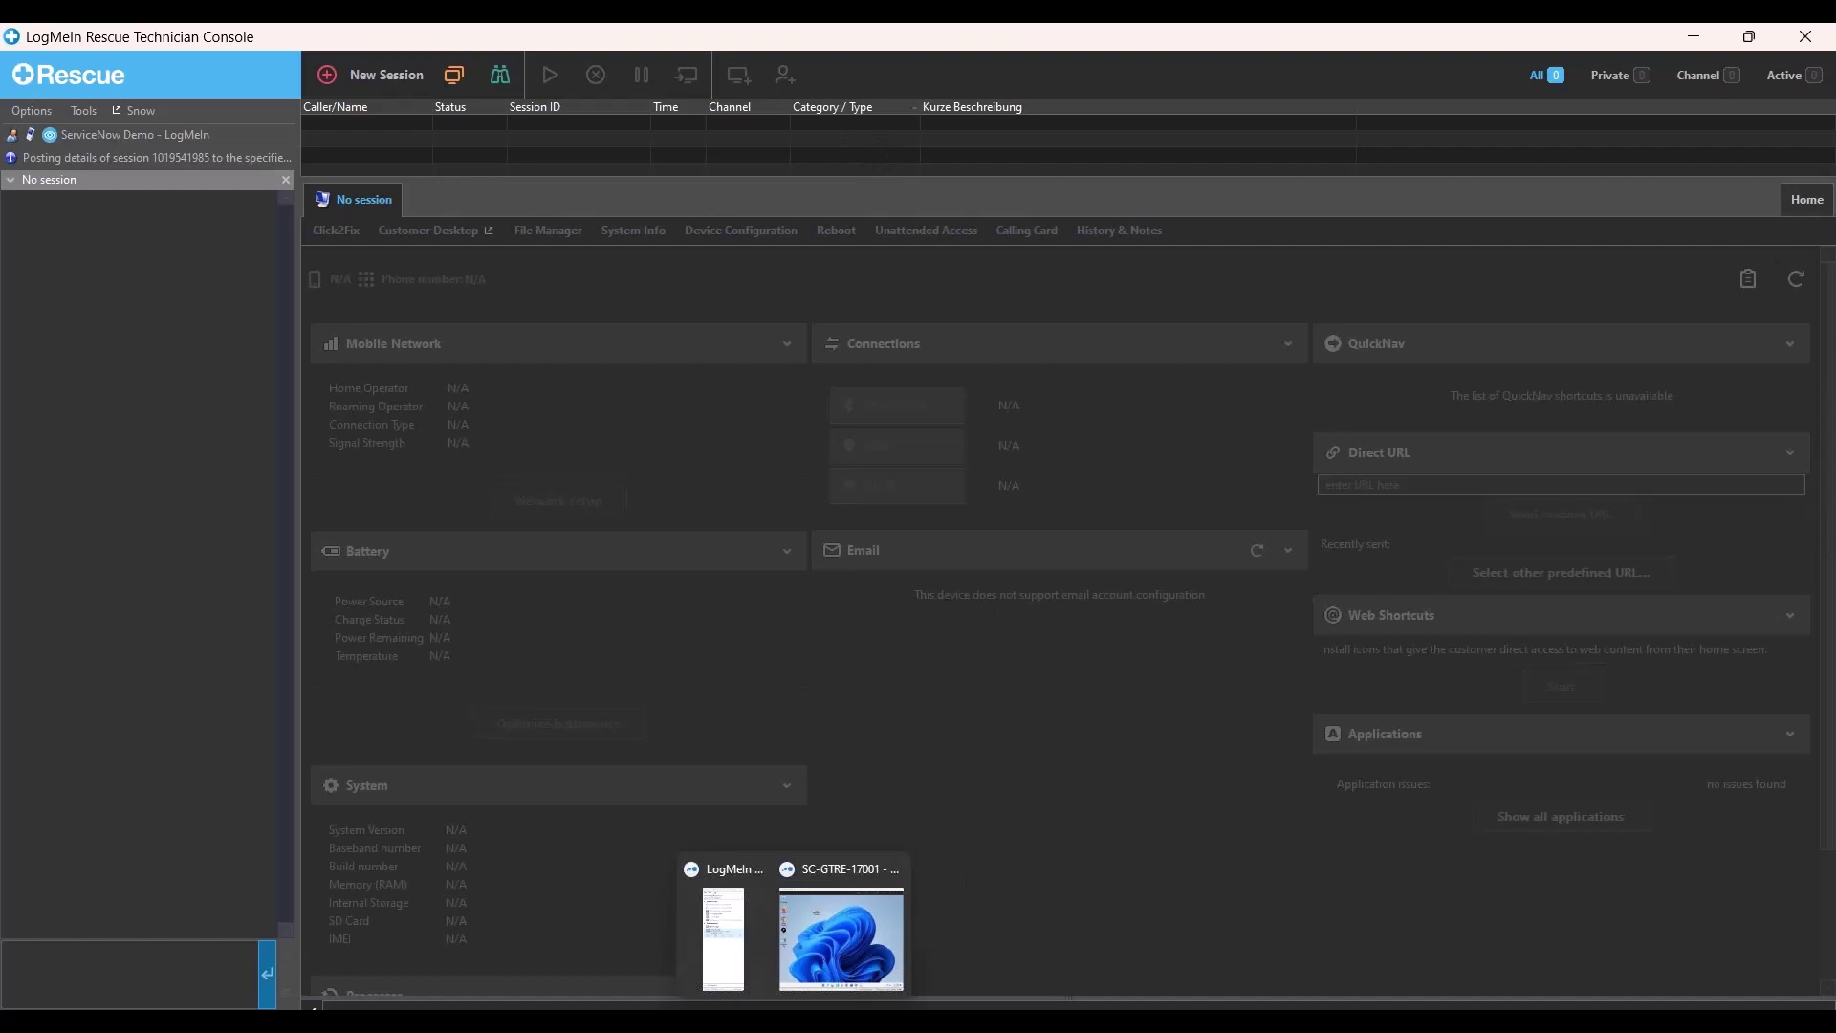
{"action": "left_click", "coordinate": [849, 933]}
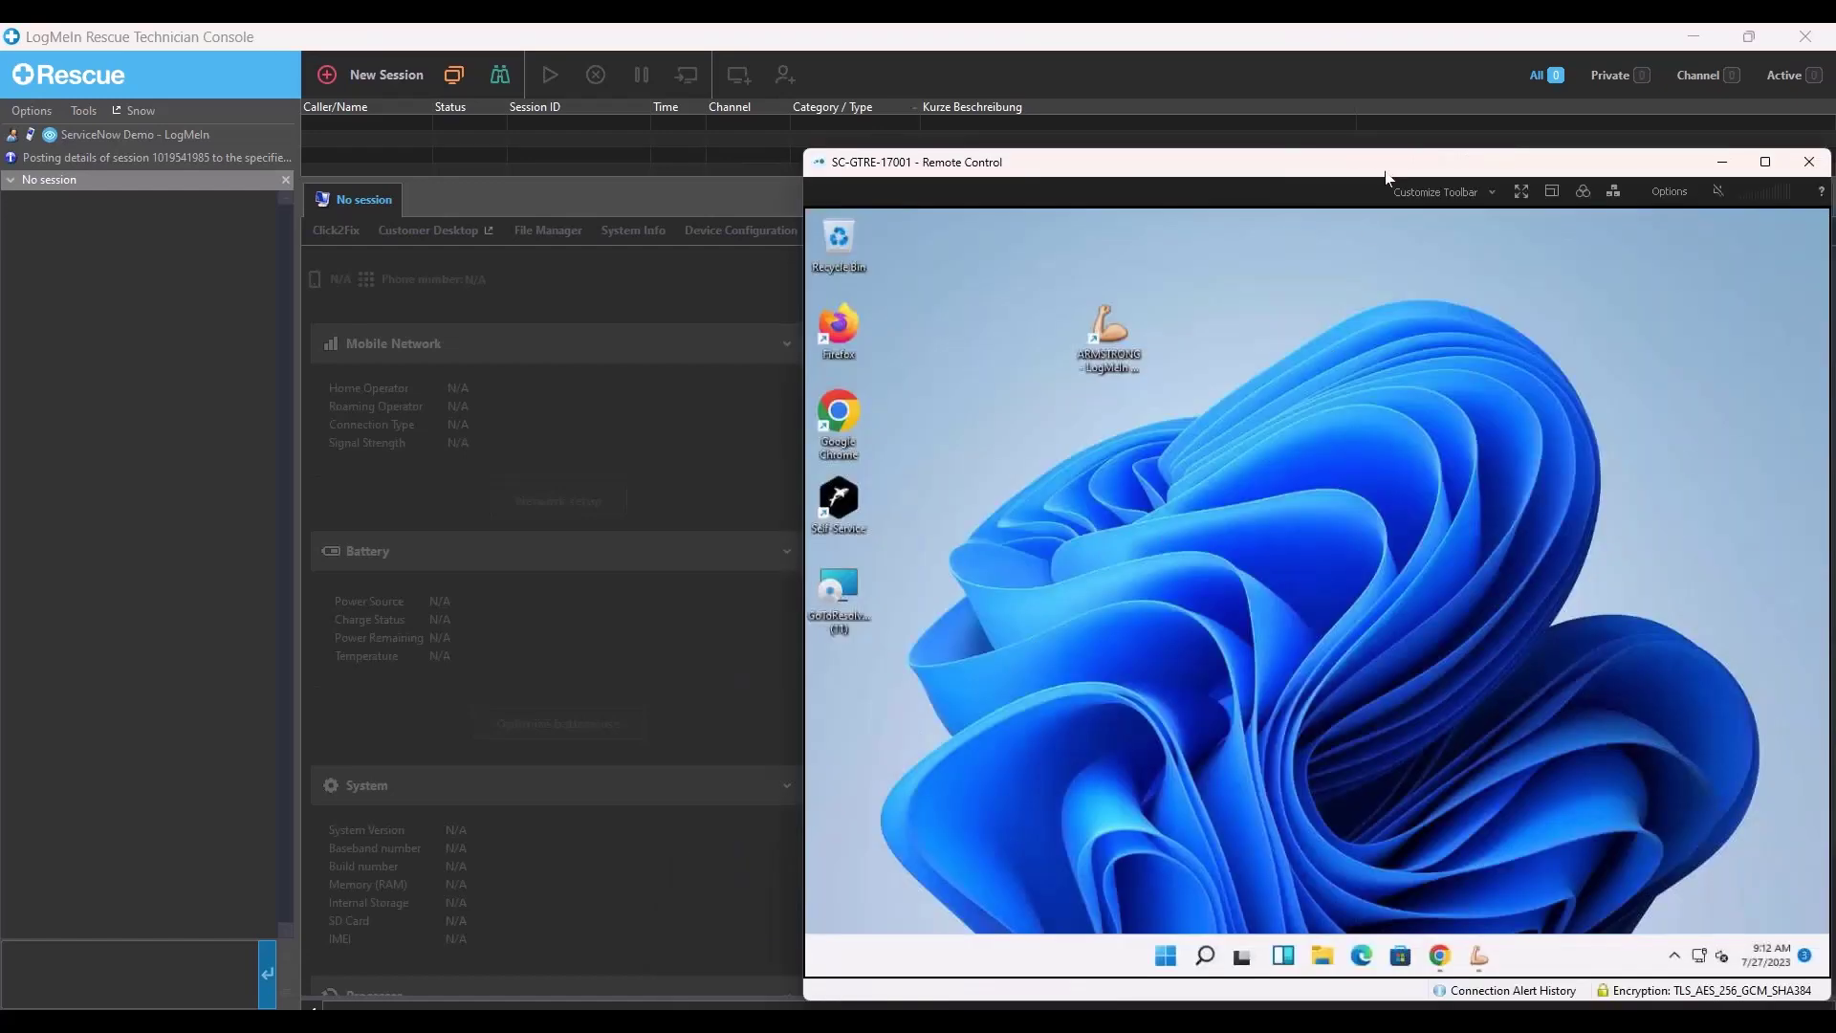
{"action": "mouse_move", "coordinate": [1386, 177]}
{"action": "left_mouse_down"}
{"action": "mouse_move", "coordinate": [1374, 149]}
{"action": "mouse_move", "coordinate": [1353, 168]}
{"action": "mouse_move", "coordinate": [1388, 176]}
{"action": "left_mouse_up"}
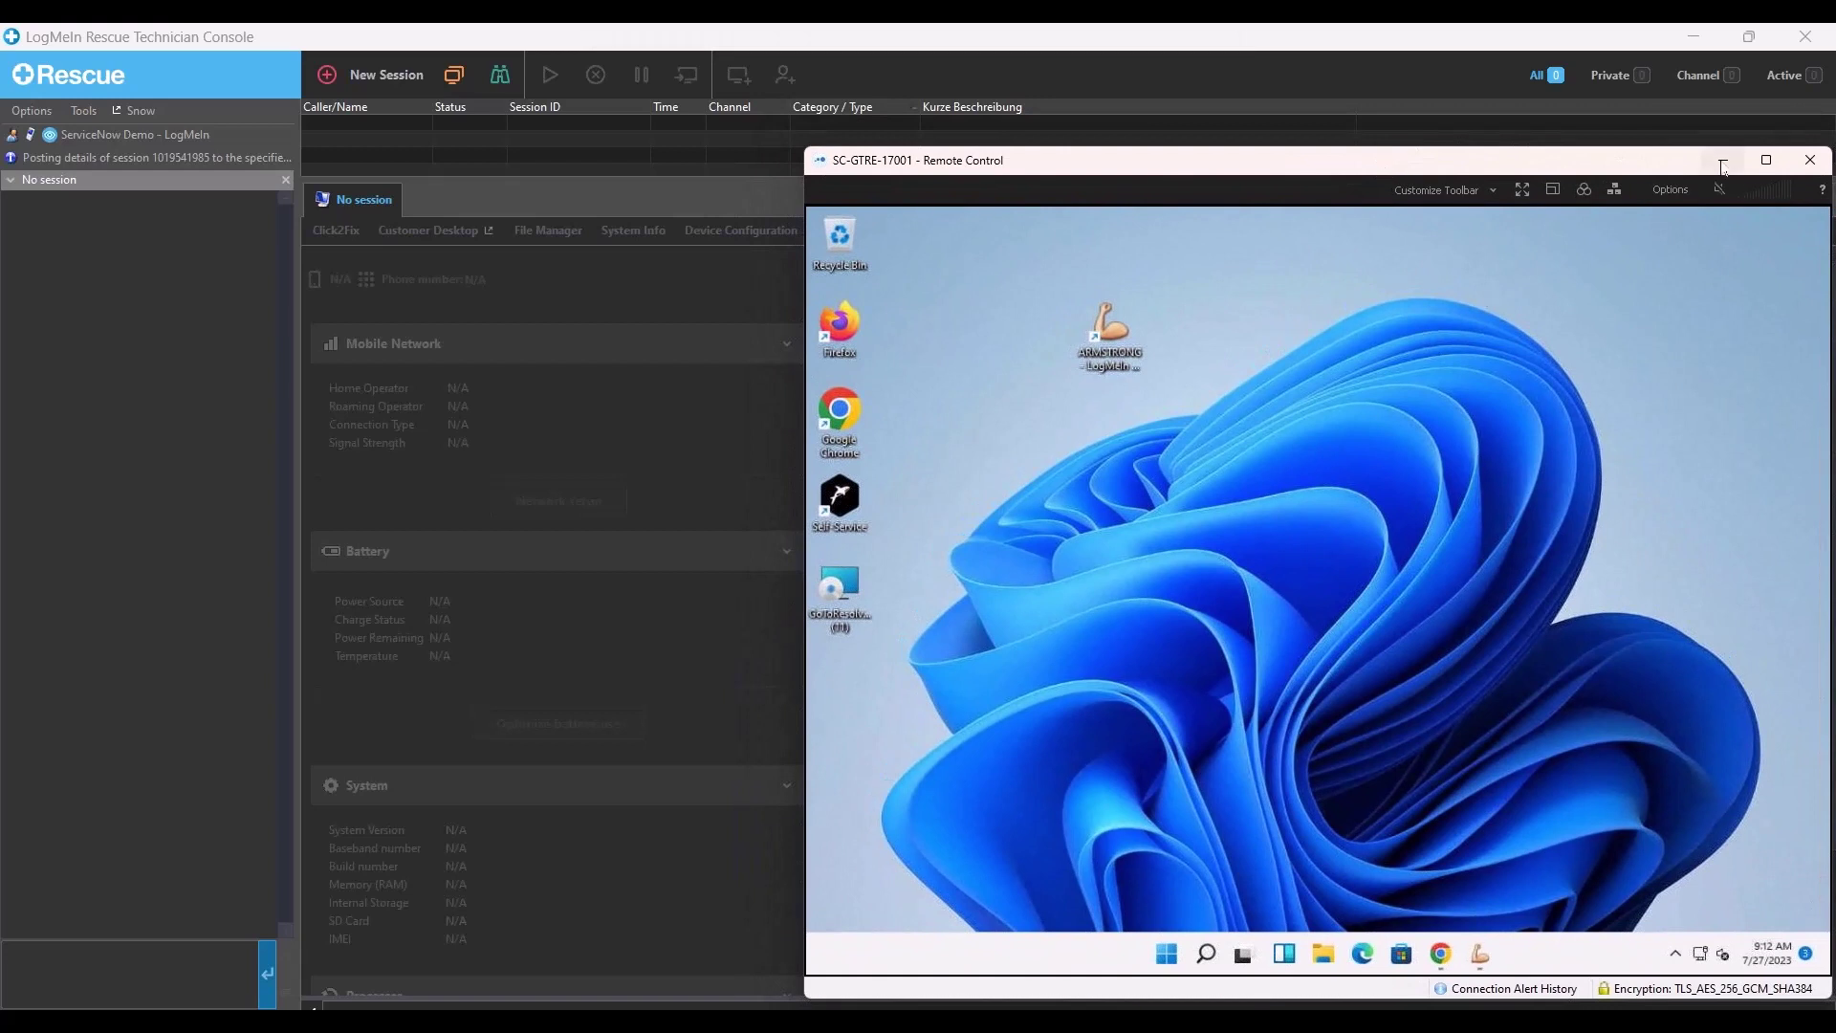
{"action": "left_click", "coordinate": [1722, 160]}
{"action": "mouse_move", "coordinate": [944, 1021]}
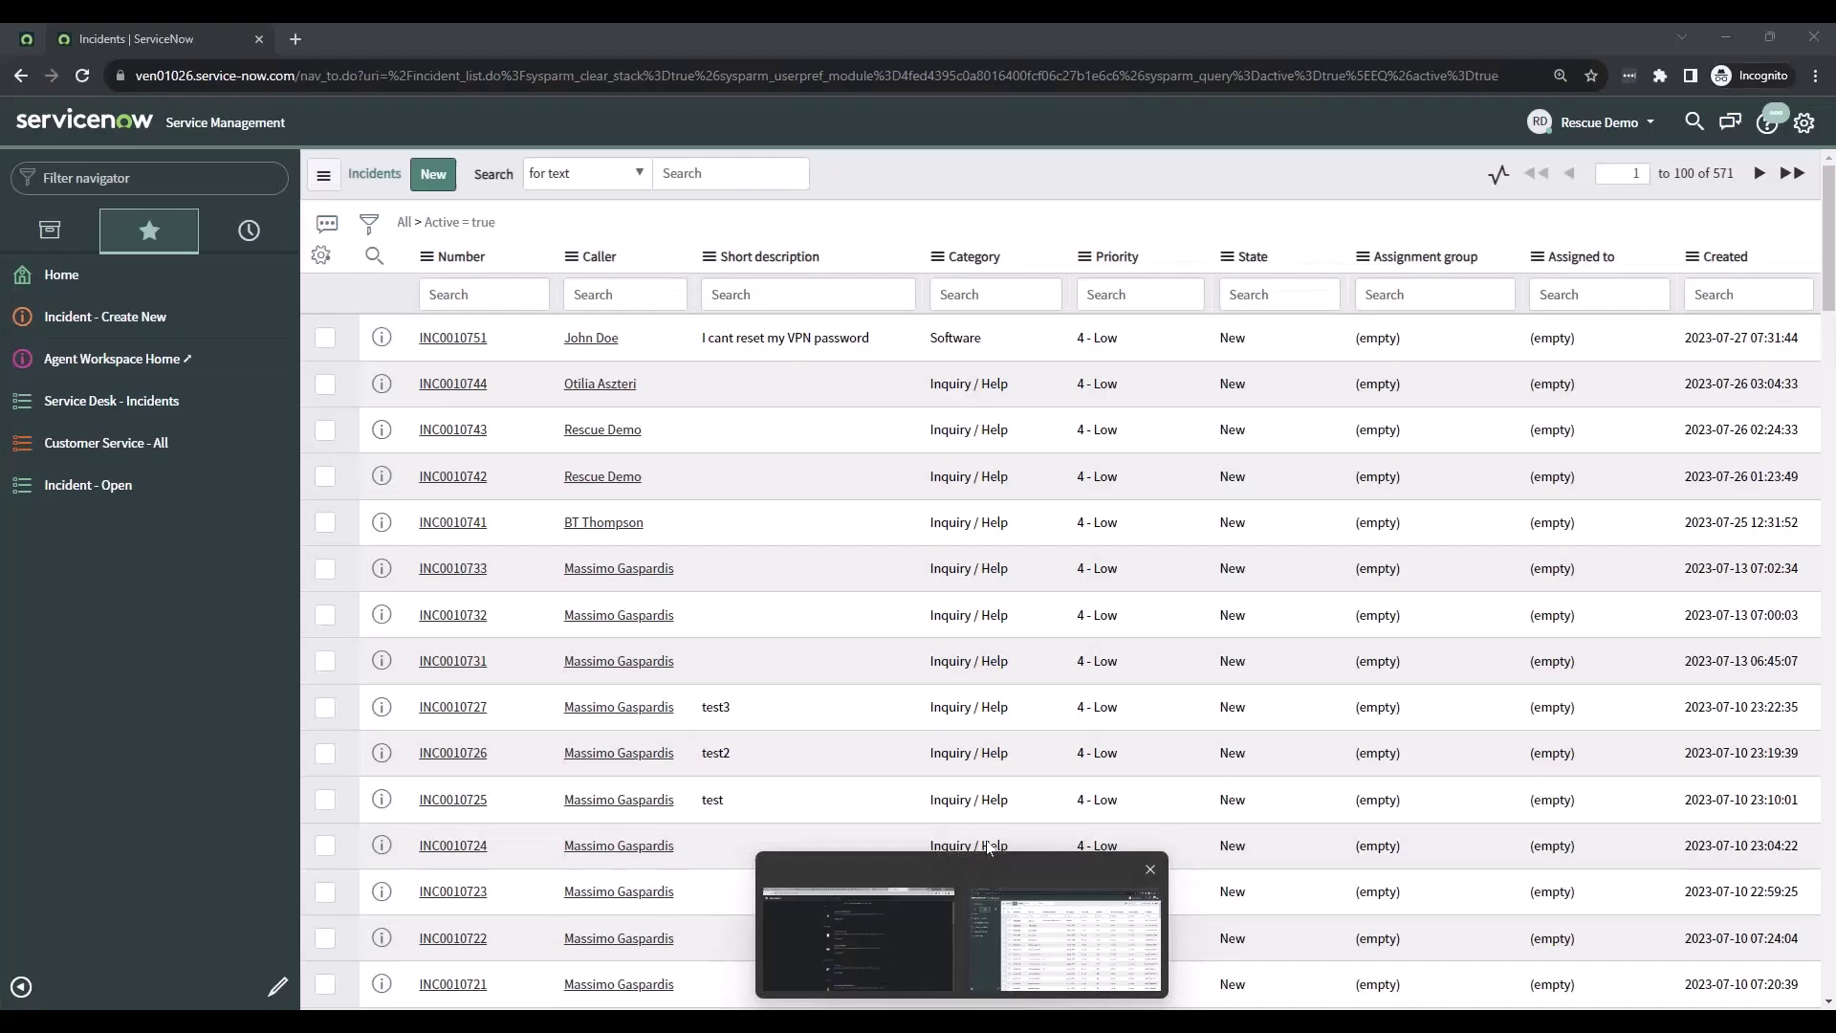
{"action": "left_click", "coordinate": [1064, 942]}
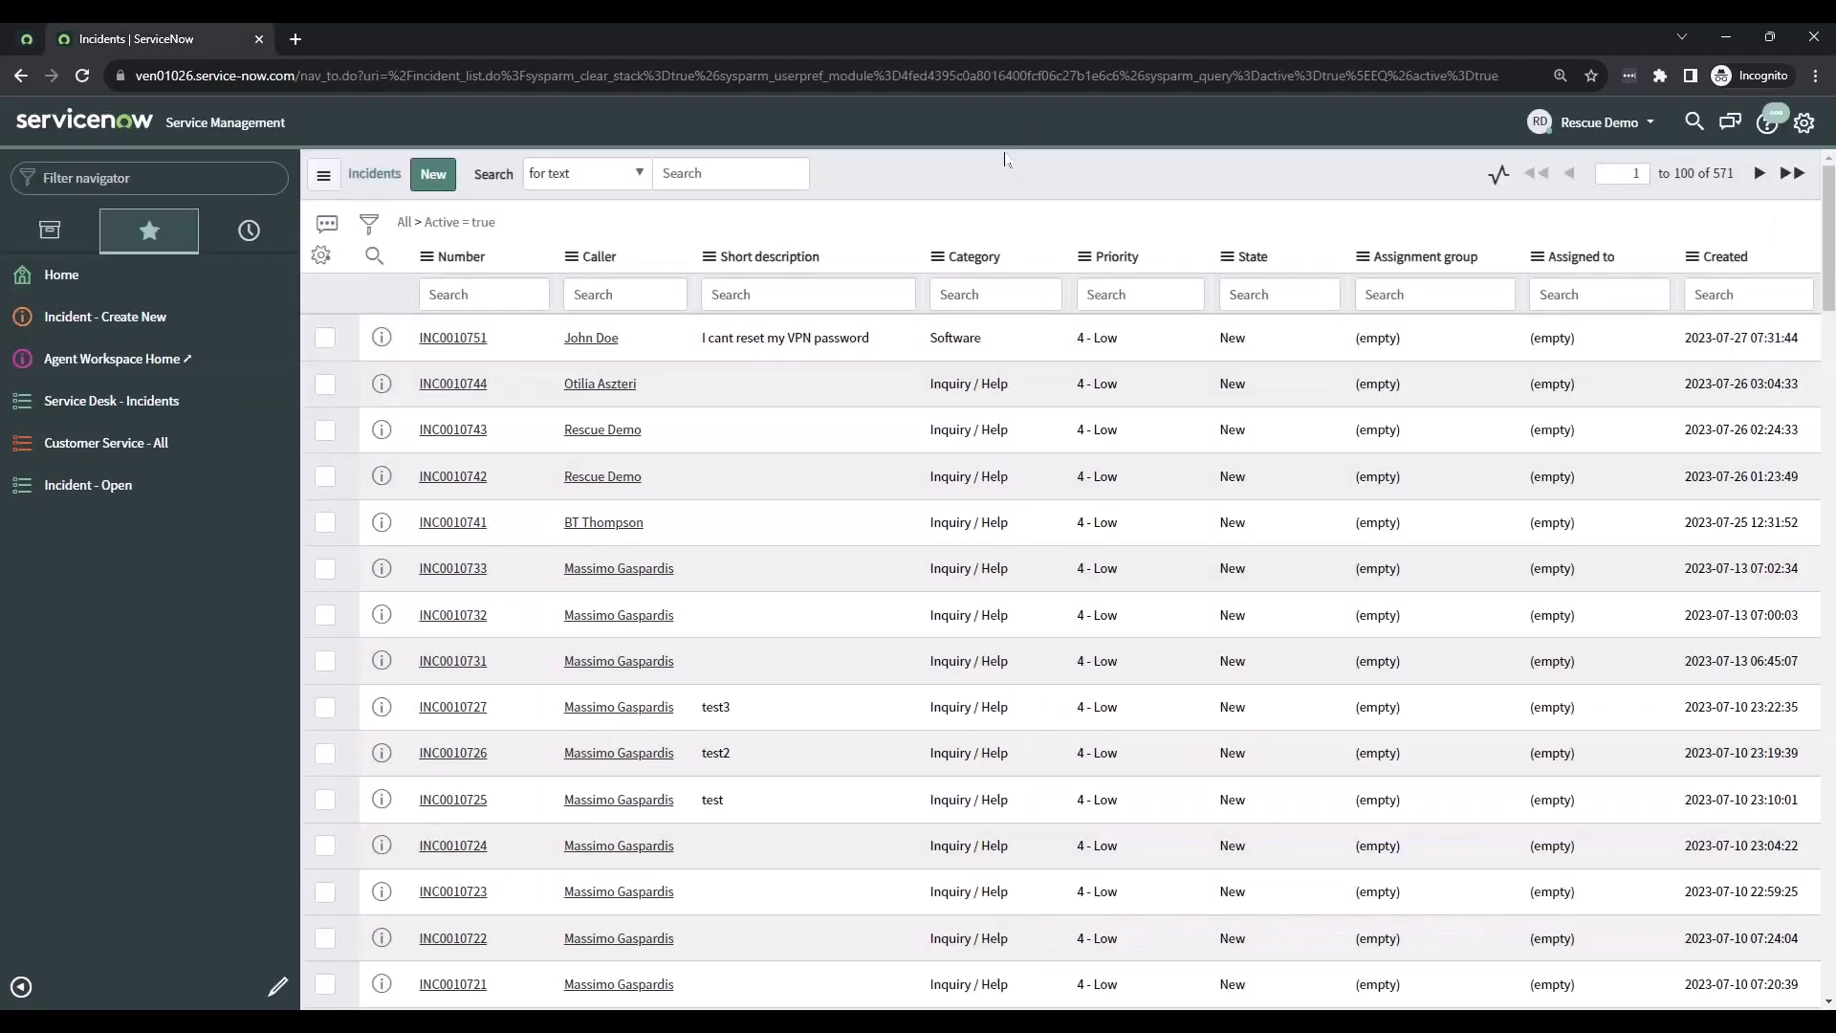
- Open incident INC0010751 and review its VPN password reset short description and full description
{"action": "left_click", "coordinate": [481, 344]}
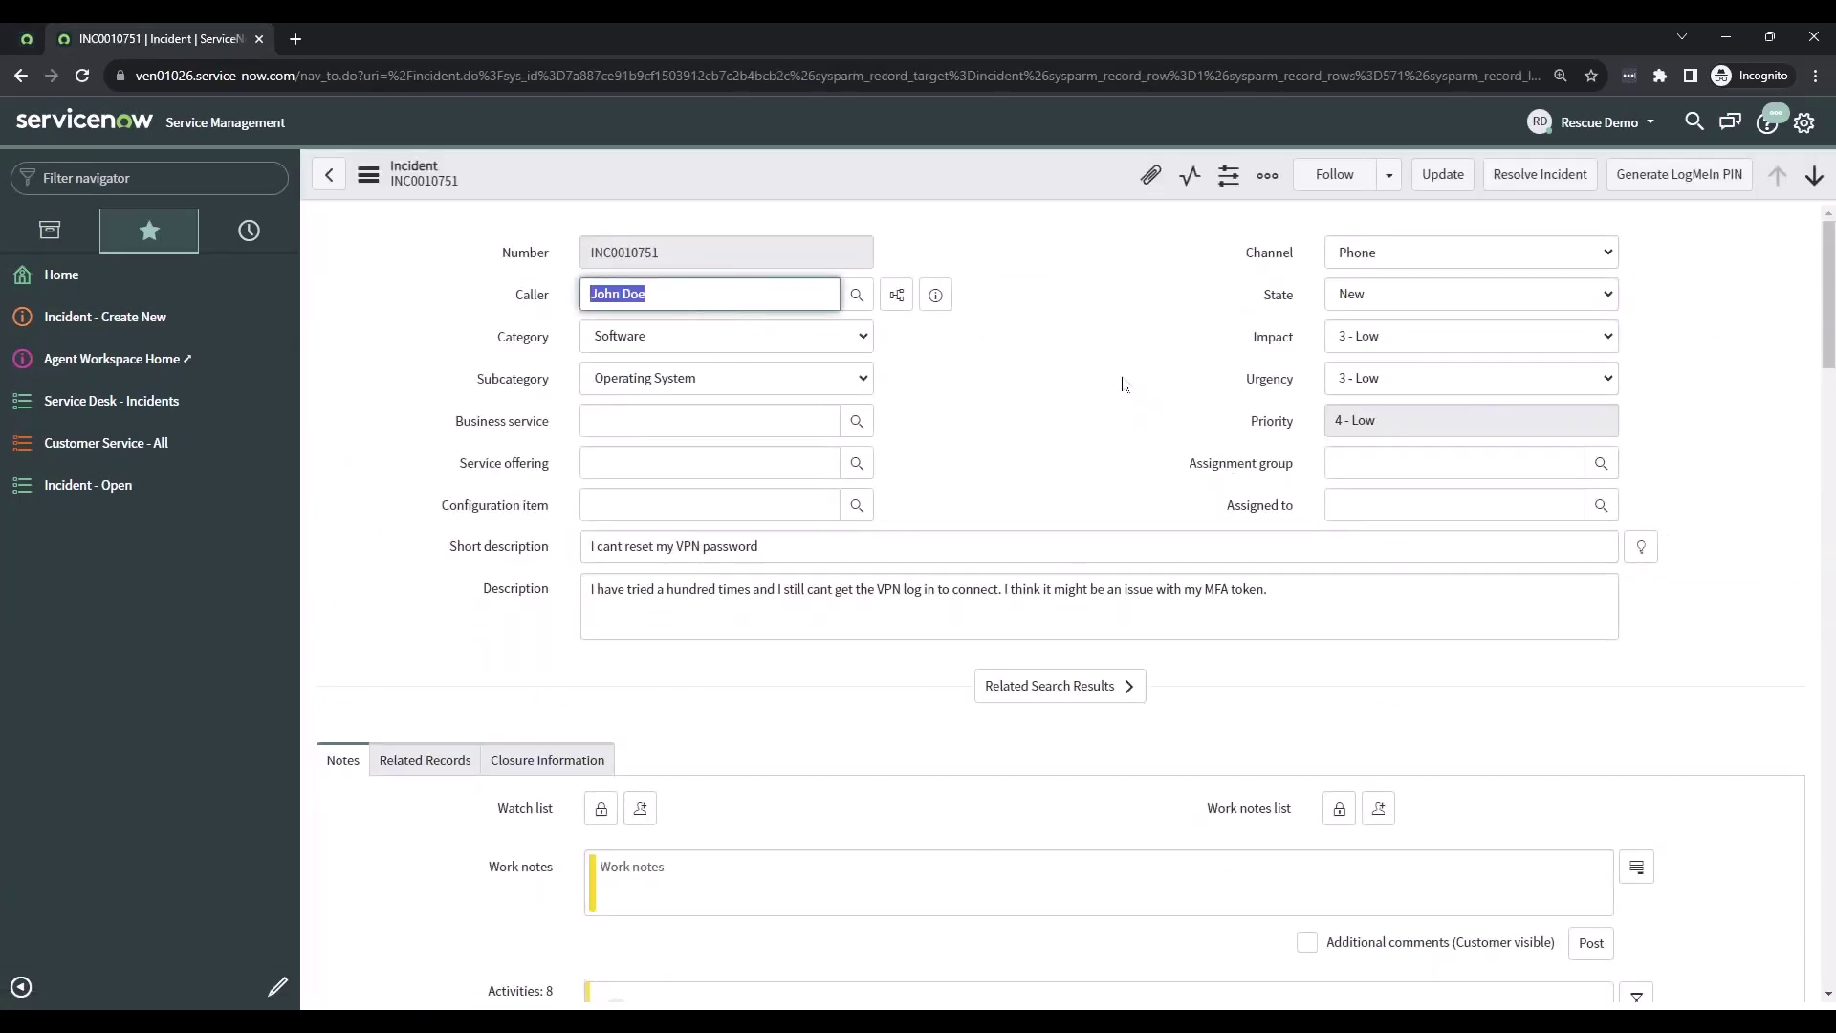
{"action": "triple_click", "coordinate": [831, 546]}
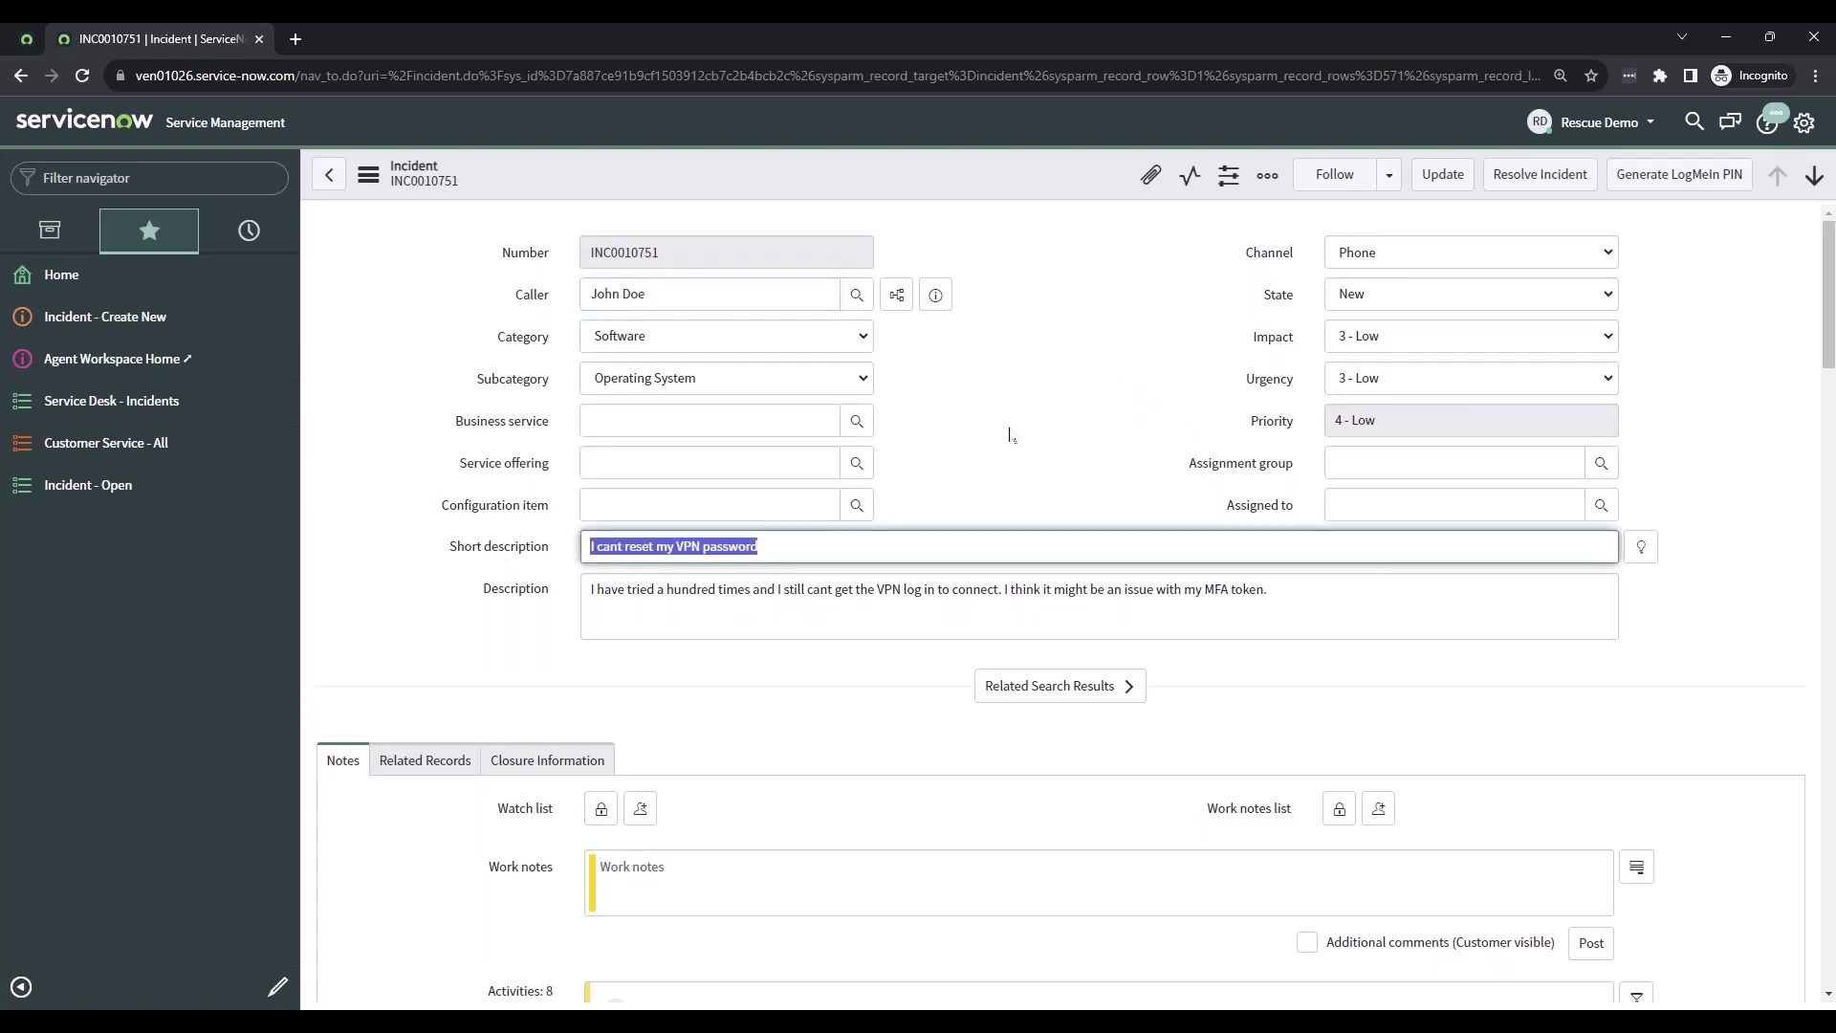
{"action": "left_click_drag", "start_coordinate": [1303, 618], "coordinate": [437, 618]}
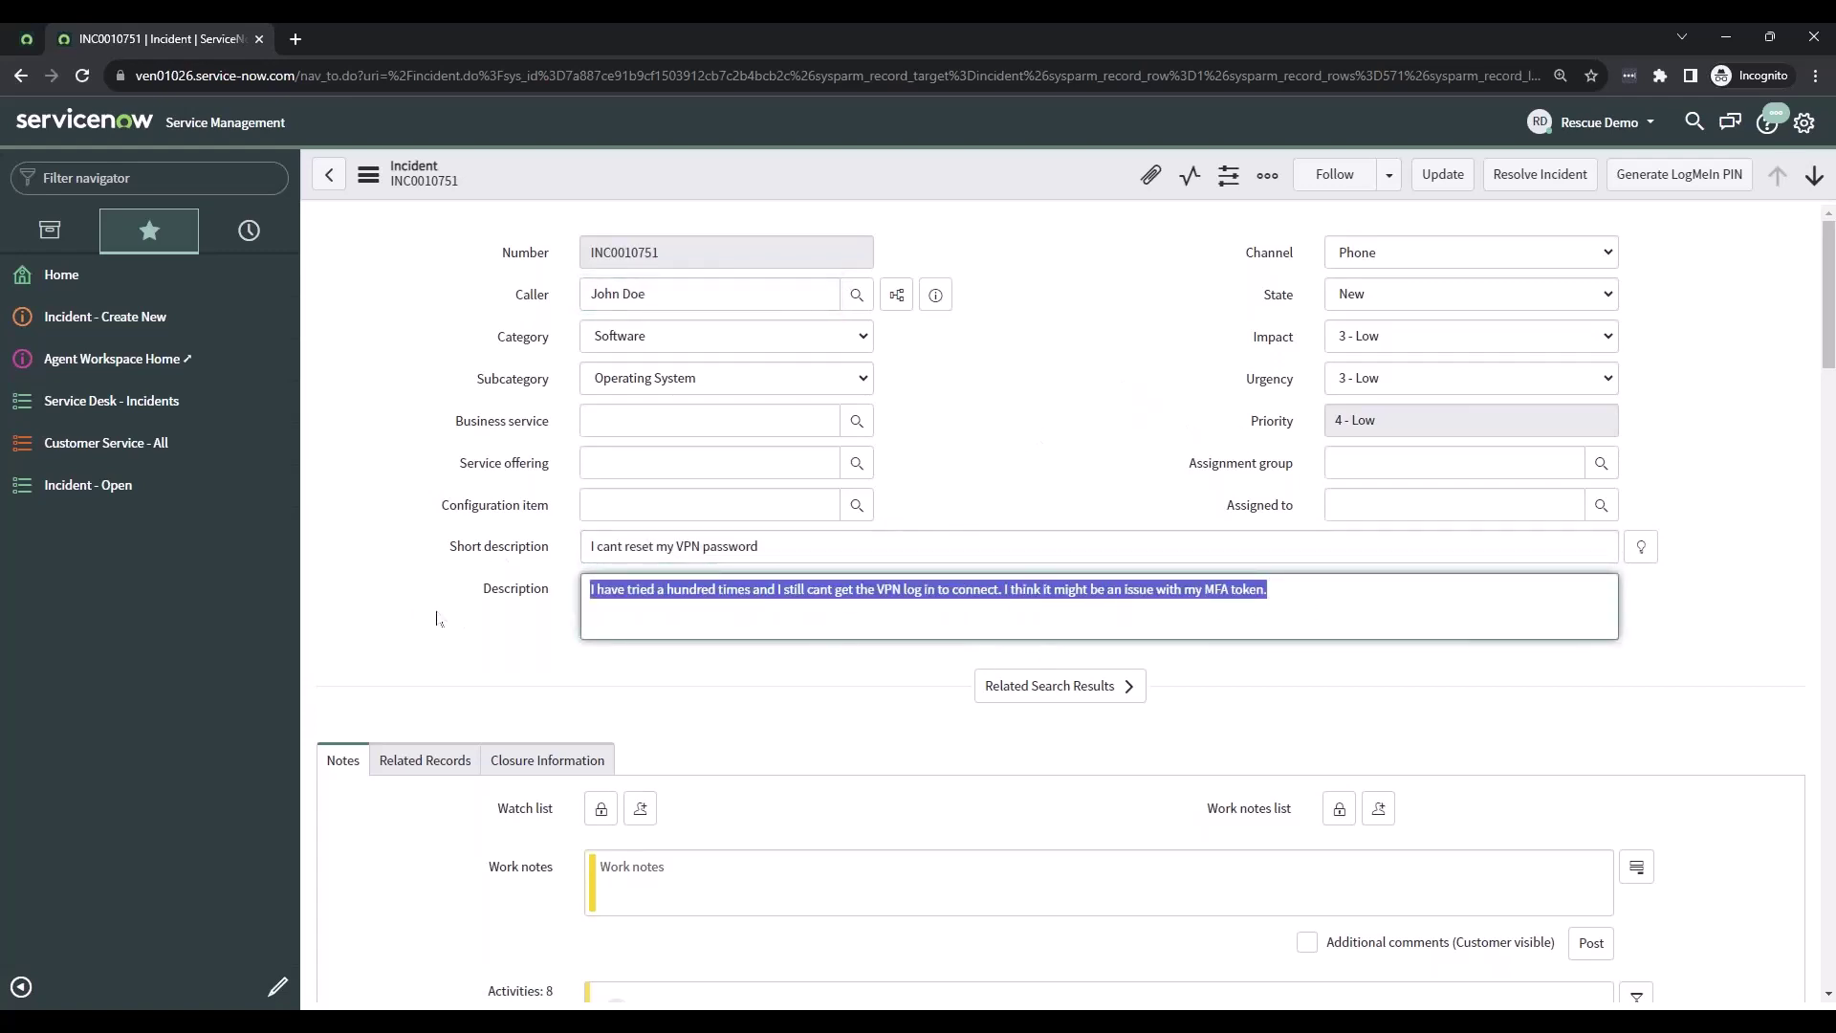
{"action": "left_click", "coordinate": [1068, 425]}
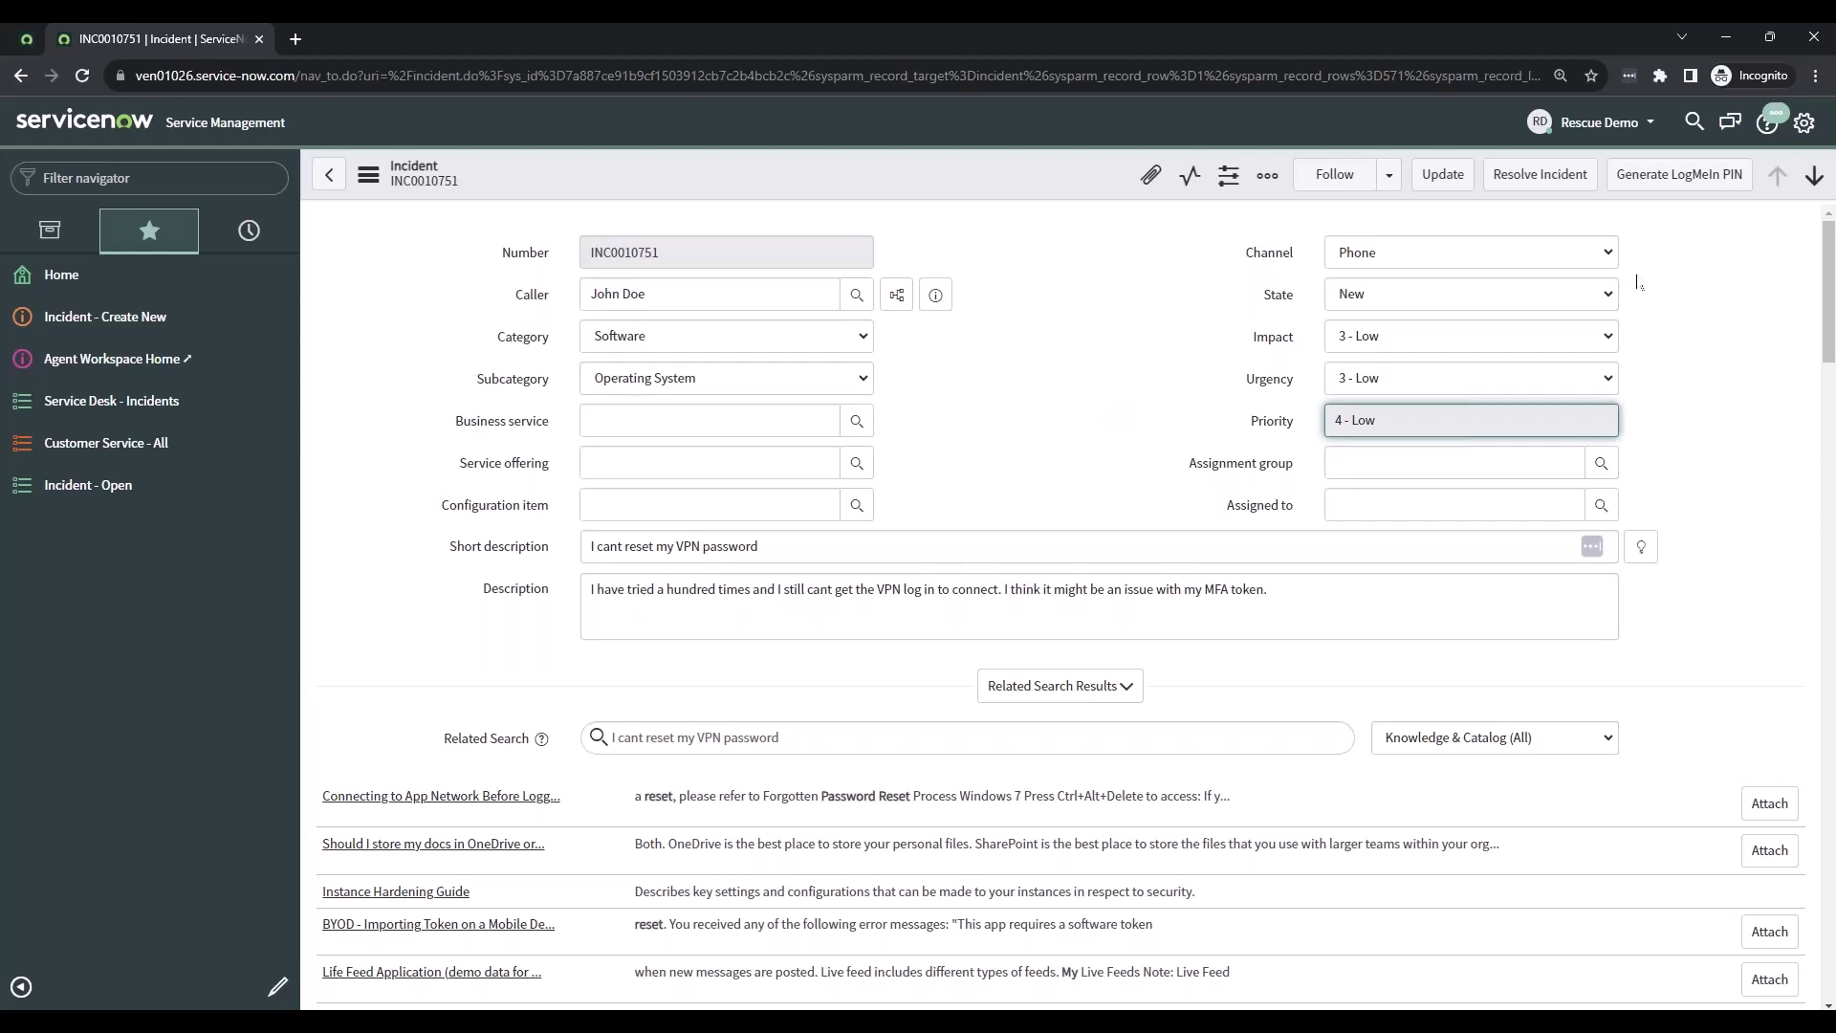
- Generate a LogMeIn Rescue PIN for the incident, then start a New Session in the Rescue console
{"action": "left_click", "coordinate": [1674, 188]}
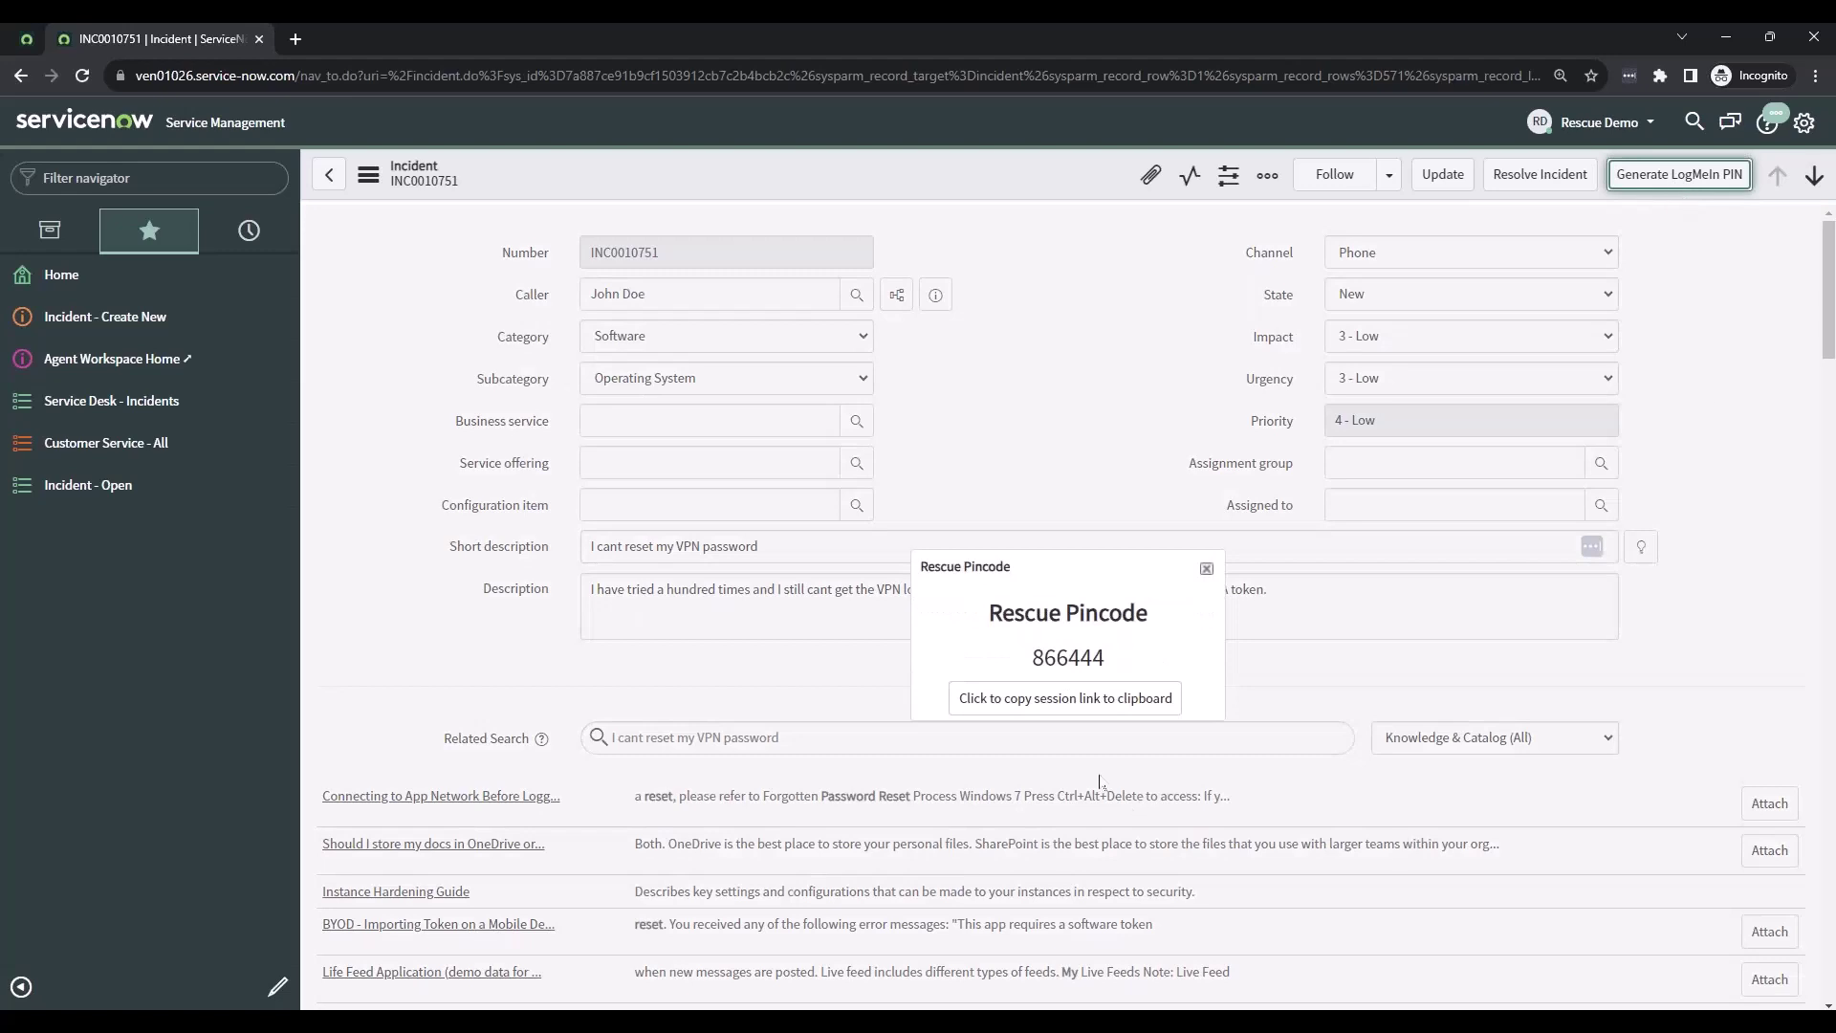
{"action": "double_click", "coordinate": [1062, 661]}
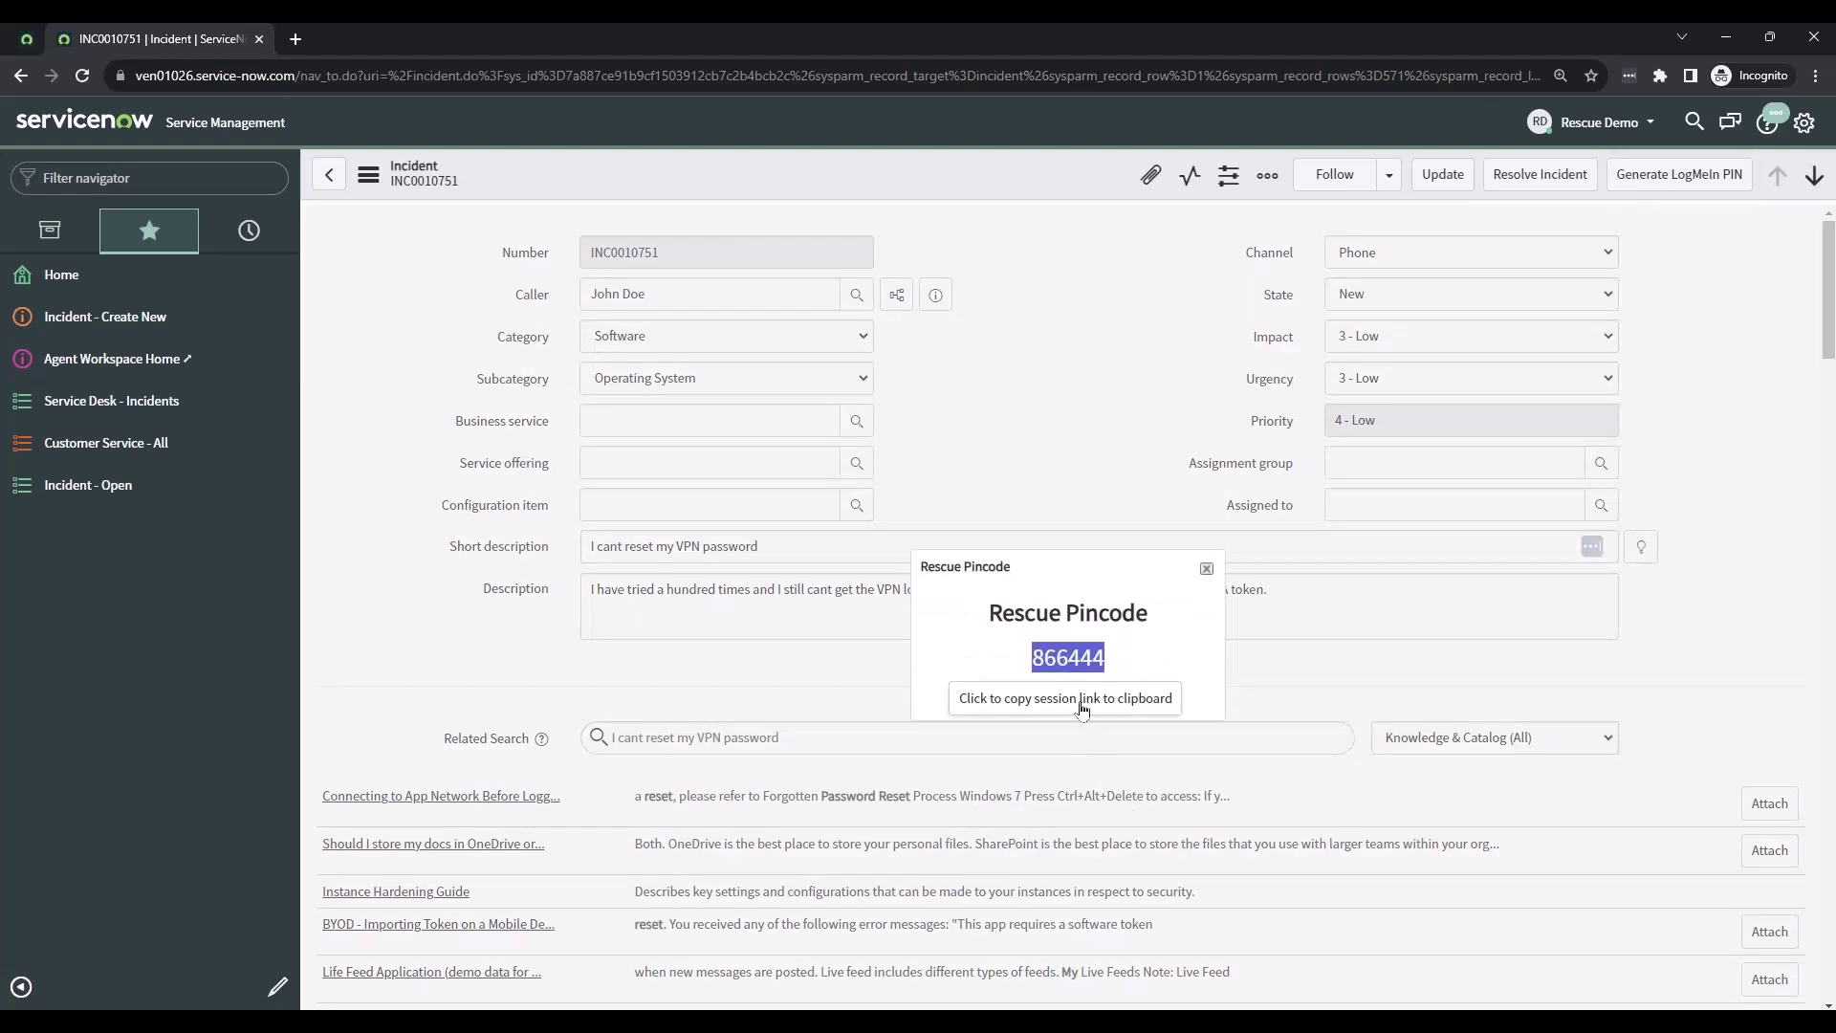
{"action": "left_click", "coordinate": [1150, 660]}
{"action": "left_click", "coordinate": [922, 1021]}
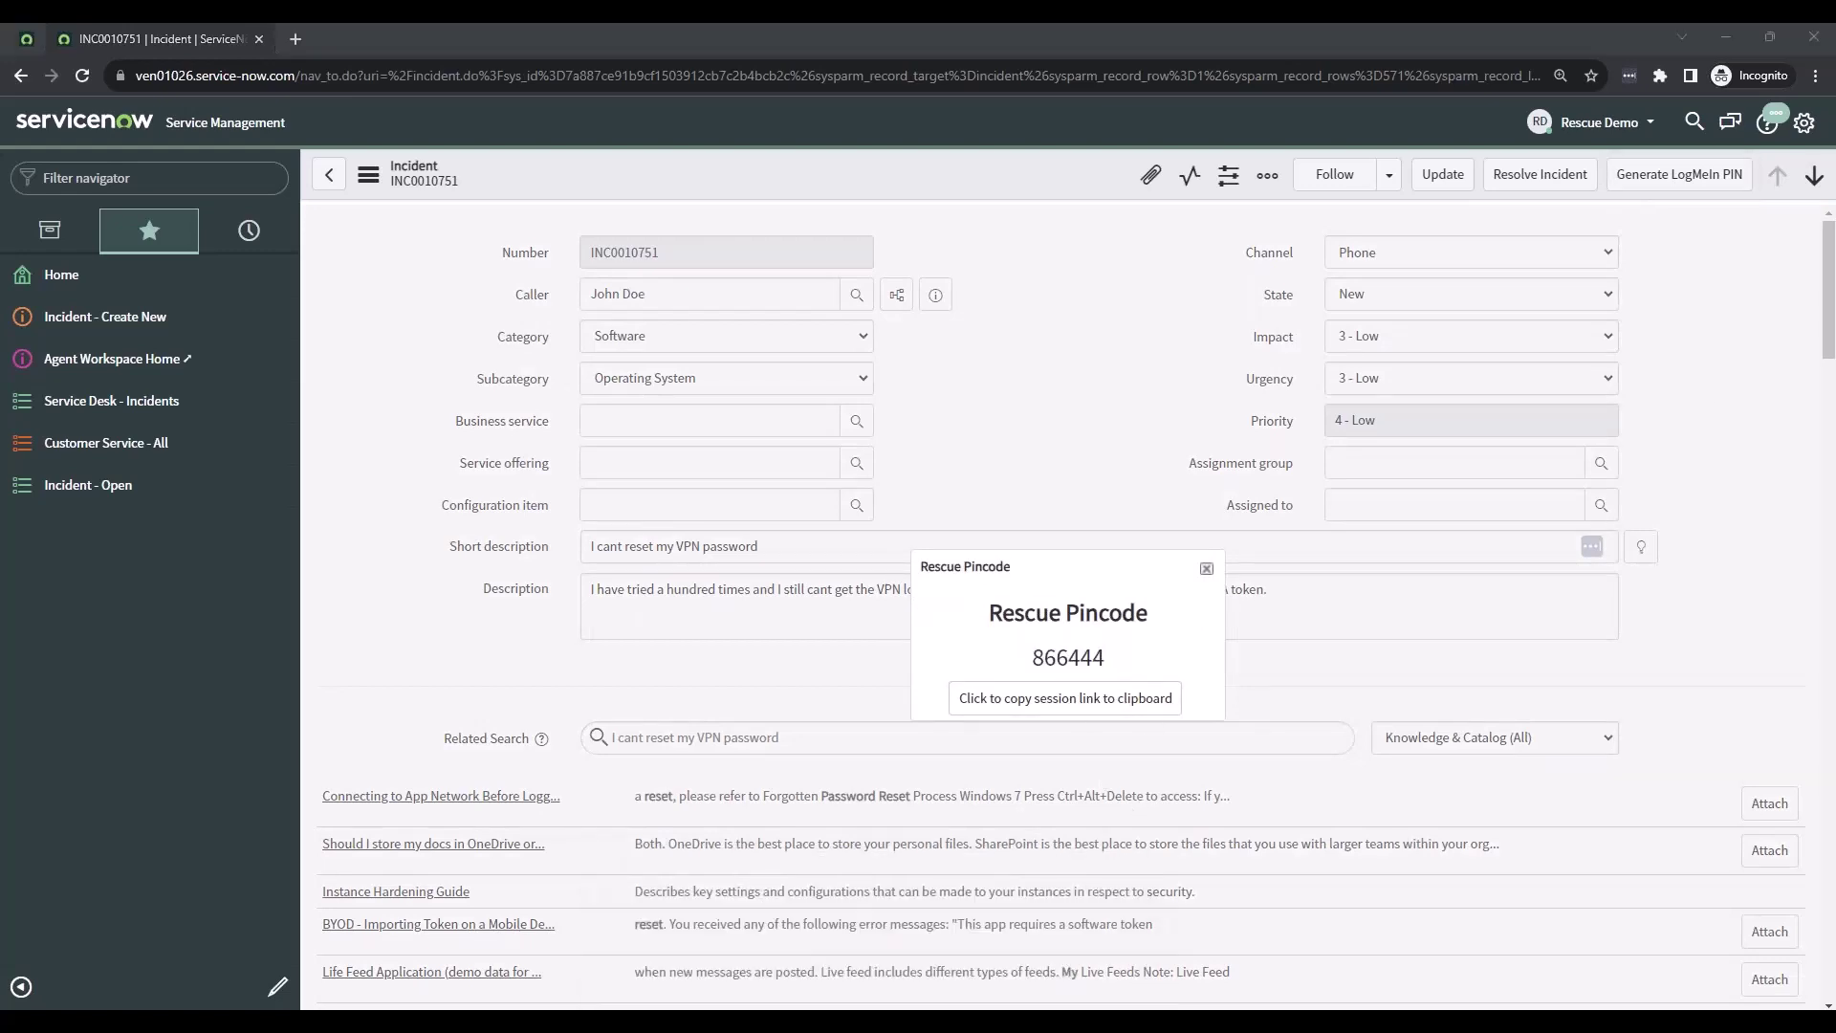
{"action": "left_click", "coordinate": [381, 74]}
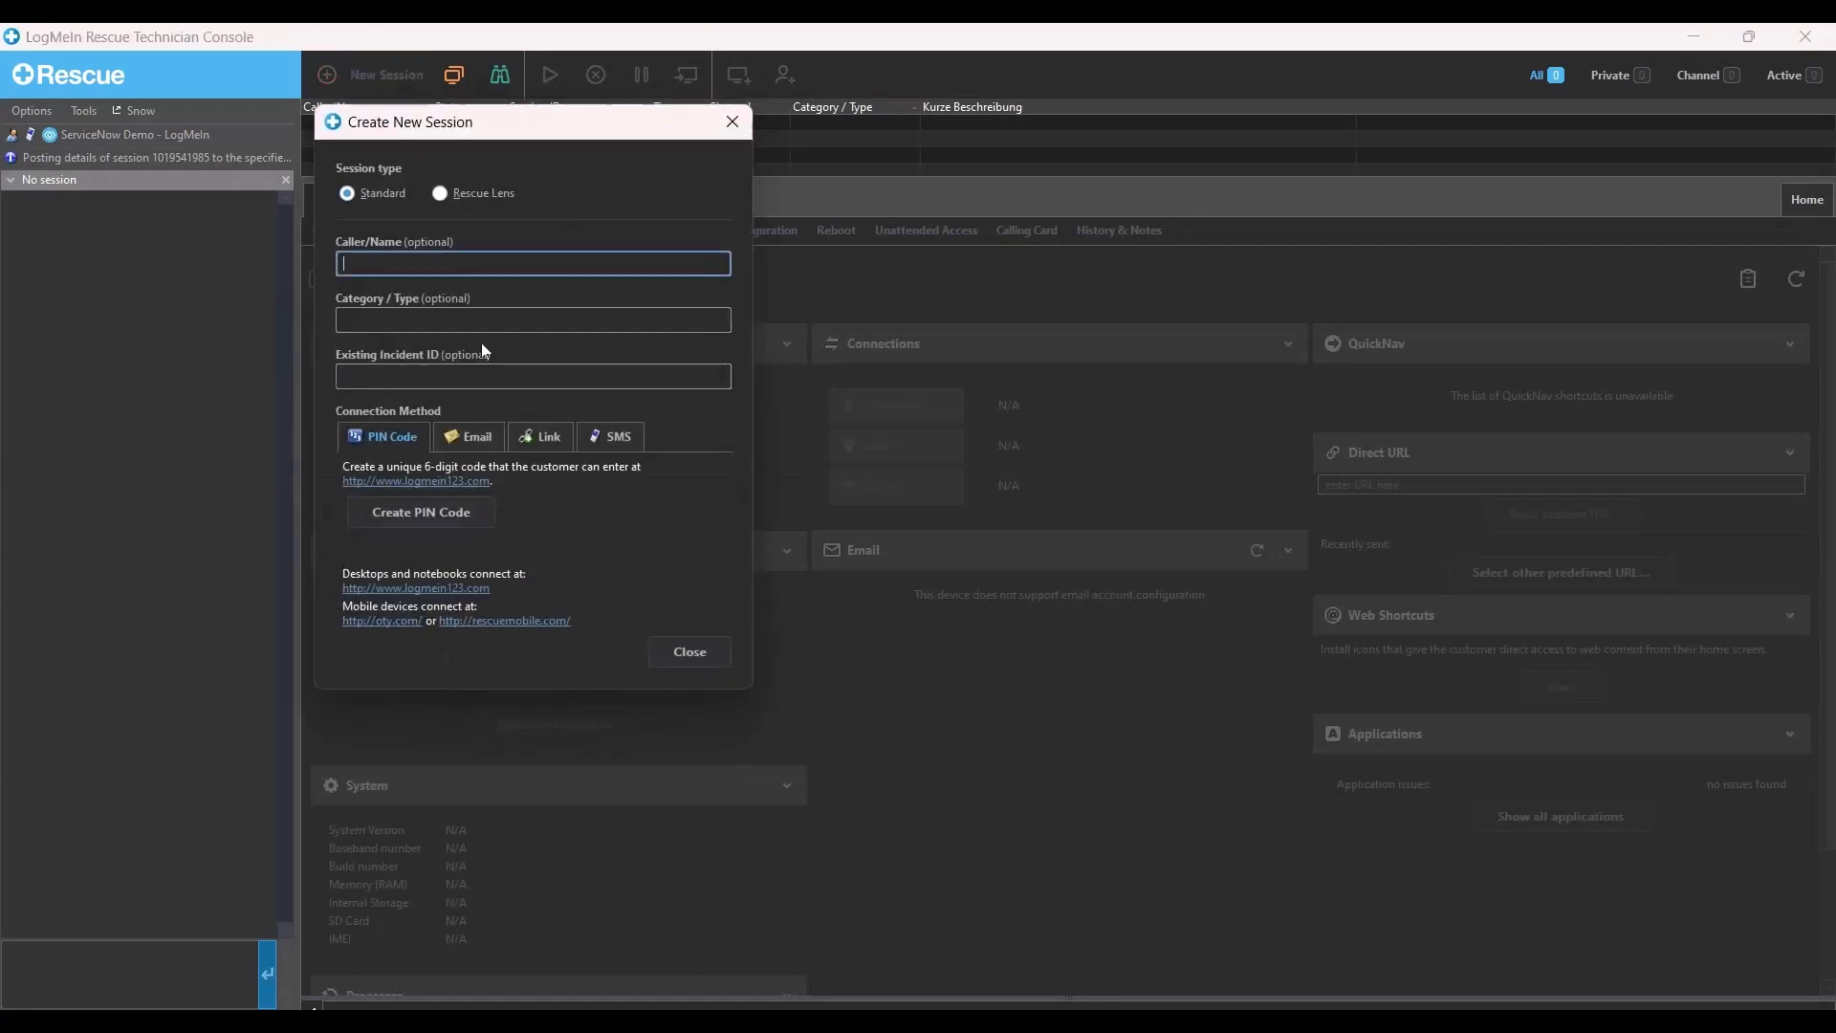
- Create a Link-type Rescue session, copy its URL to the clipboard, and return to ServiceNow
{"action": "left_click", "coordinate": [542, 437]}
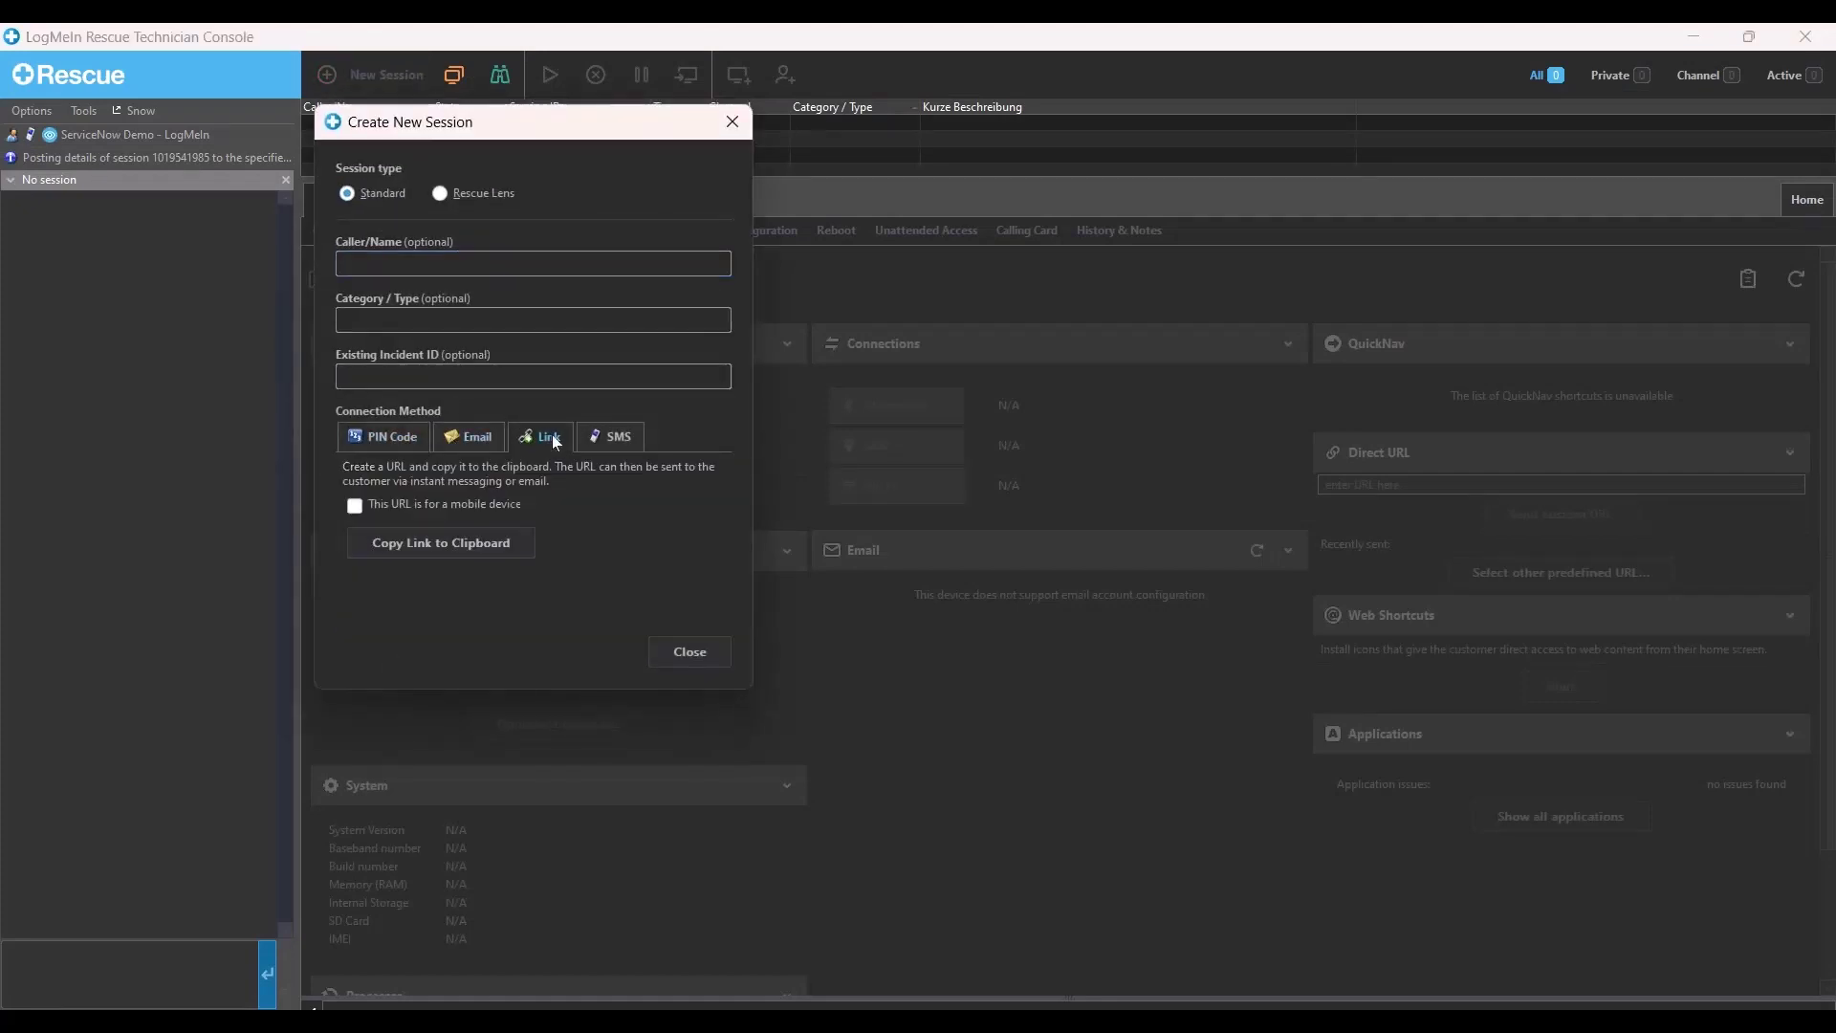
{"action": "left_click", "coordinate": [481, 537]}
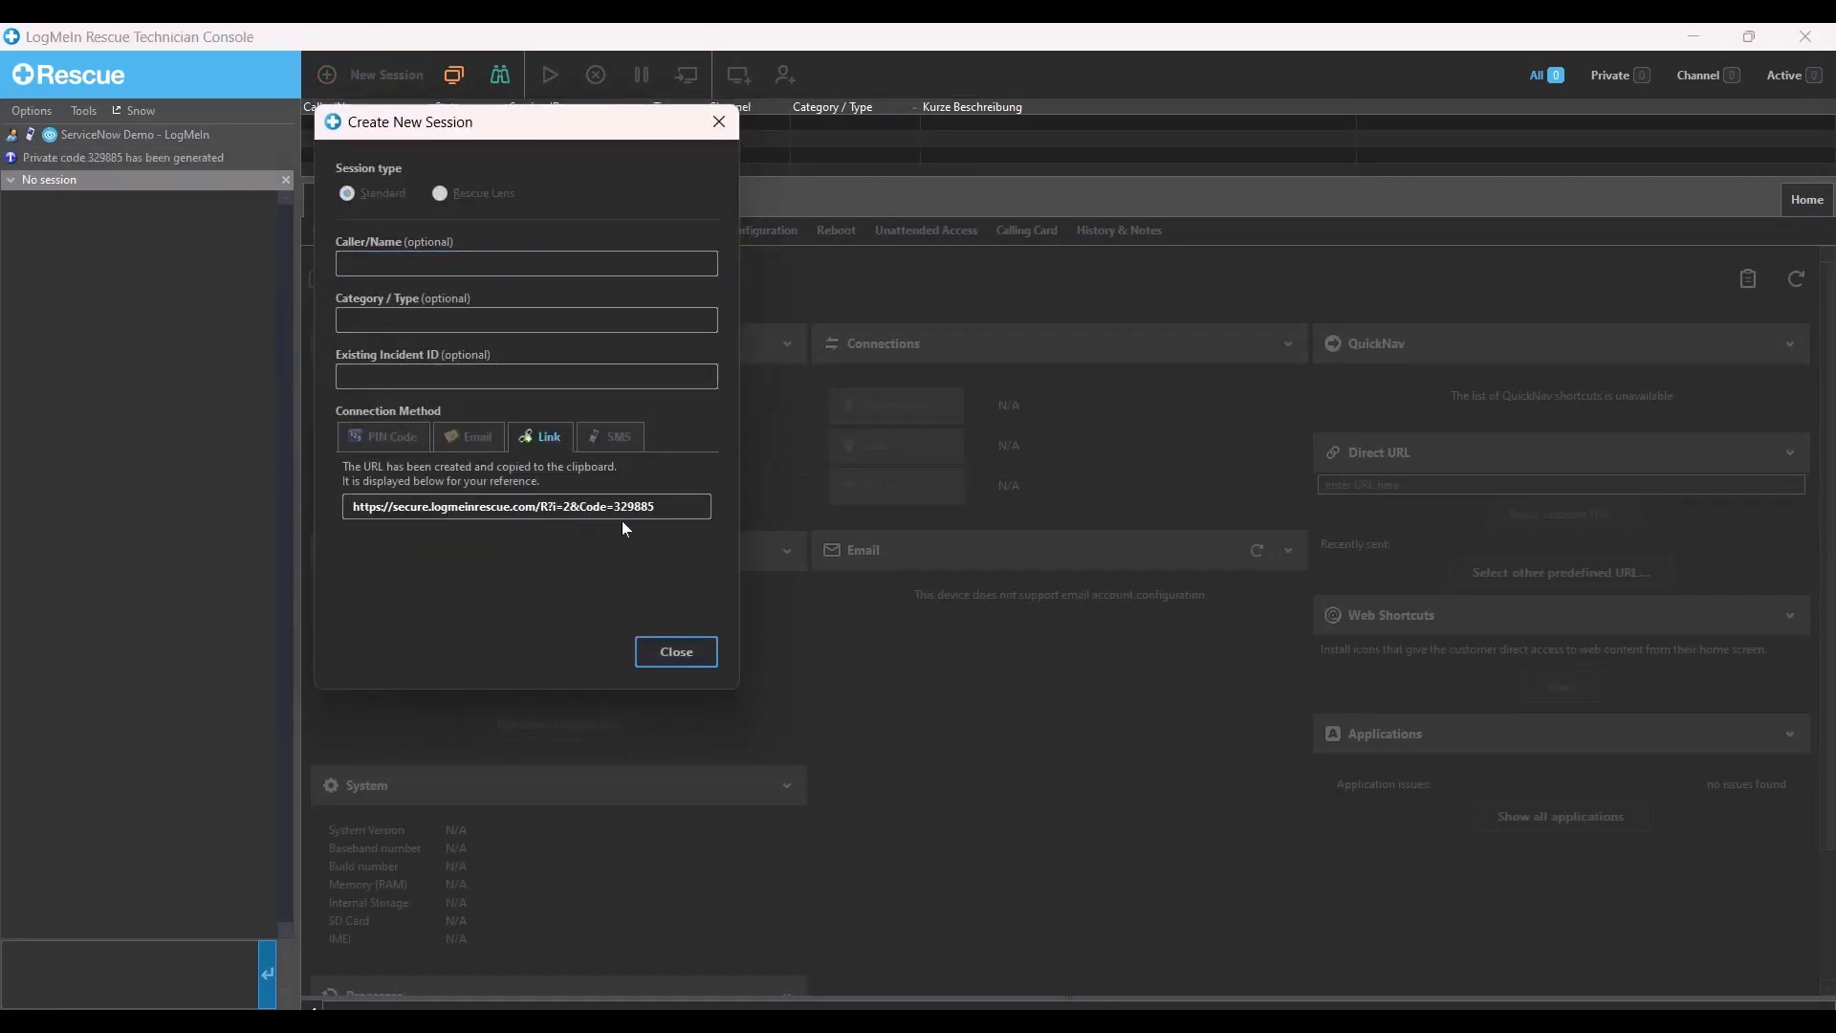
{"action": "double_click", "coordinate": [634, 506]}
{"action": "key", "text": "ctrl+a"}
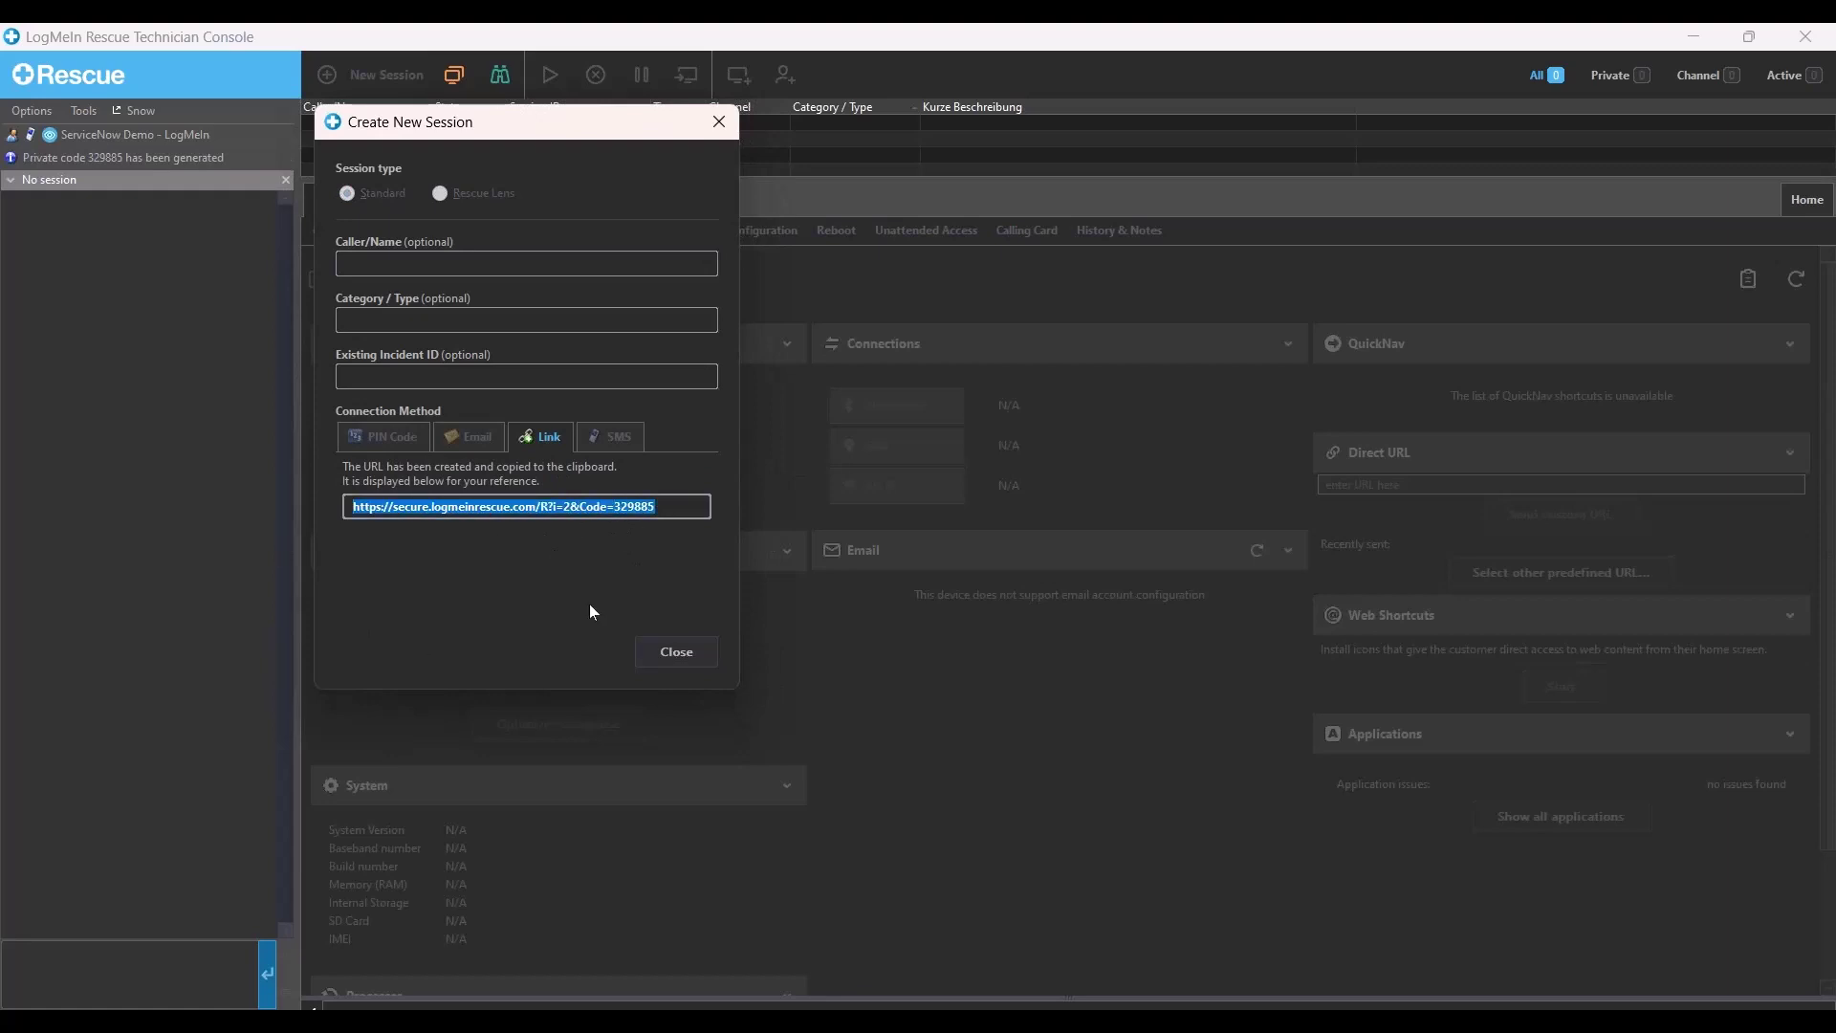
{"action": "left_click", "coordinate": [679, 652]}
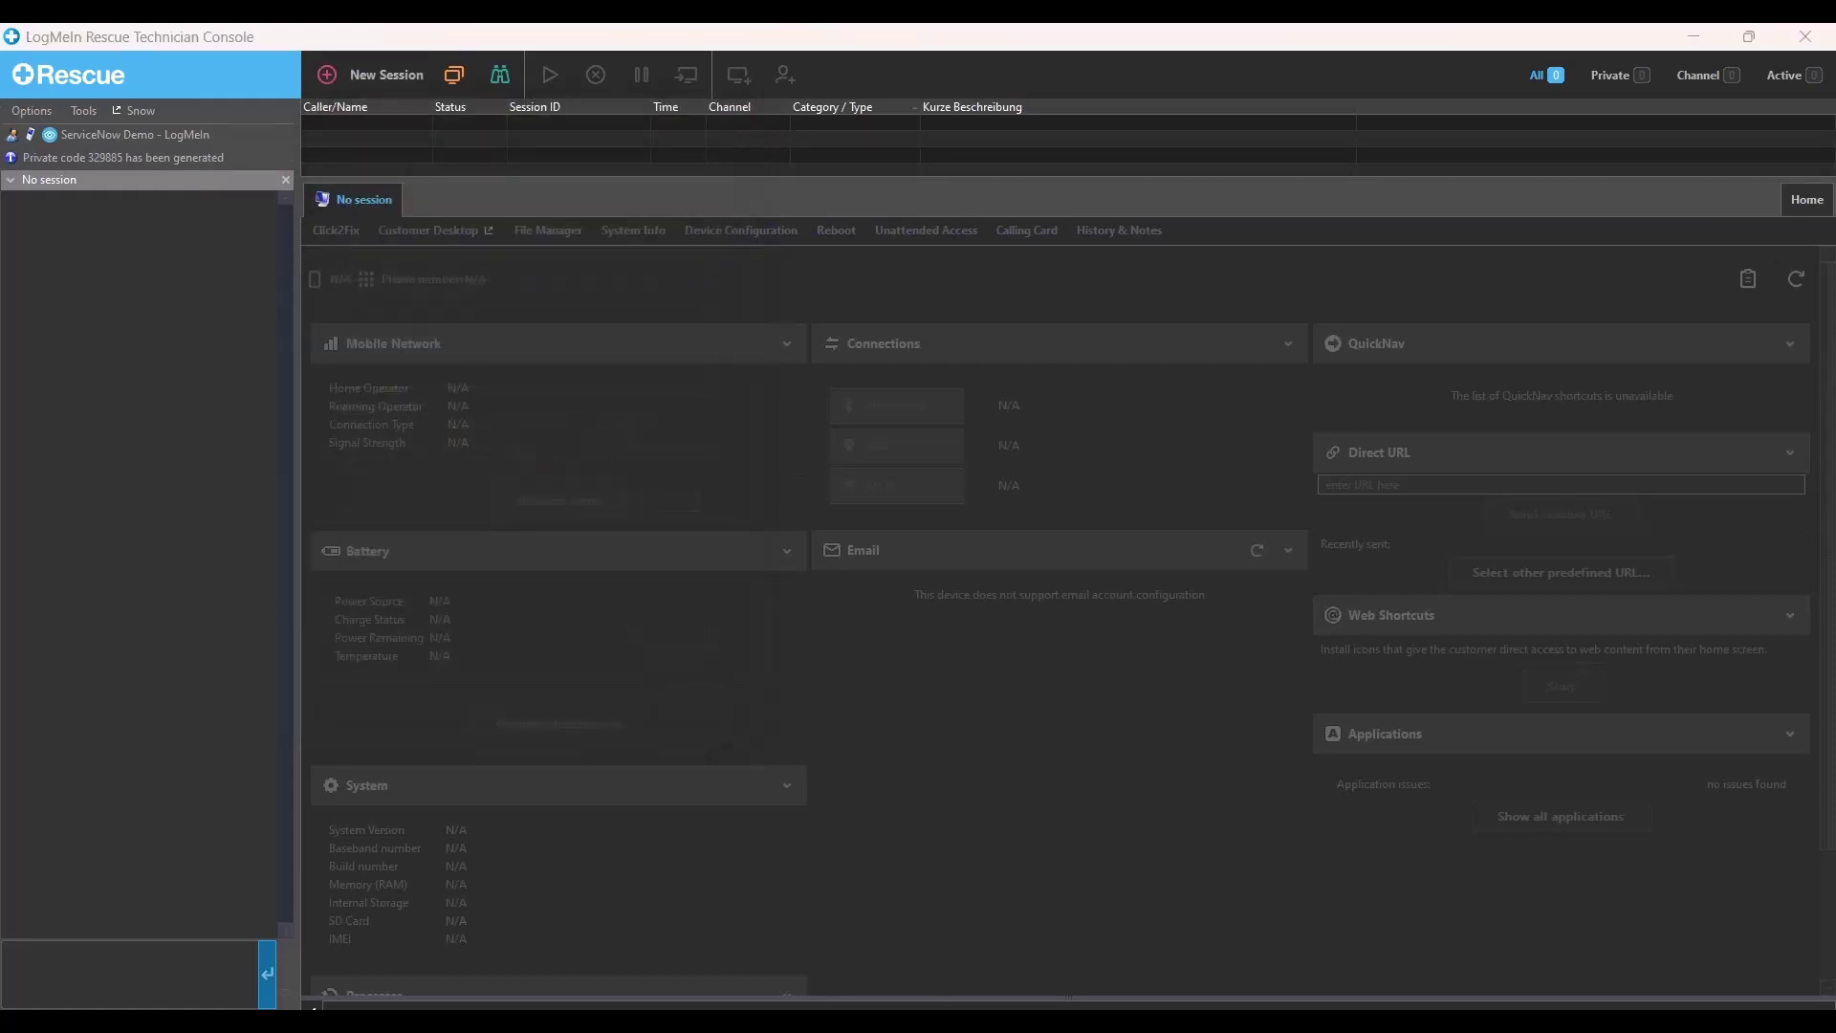
{"action": "left_click", "coordinate": [1122, 926]}
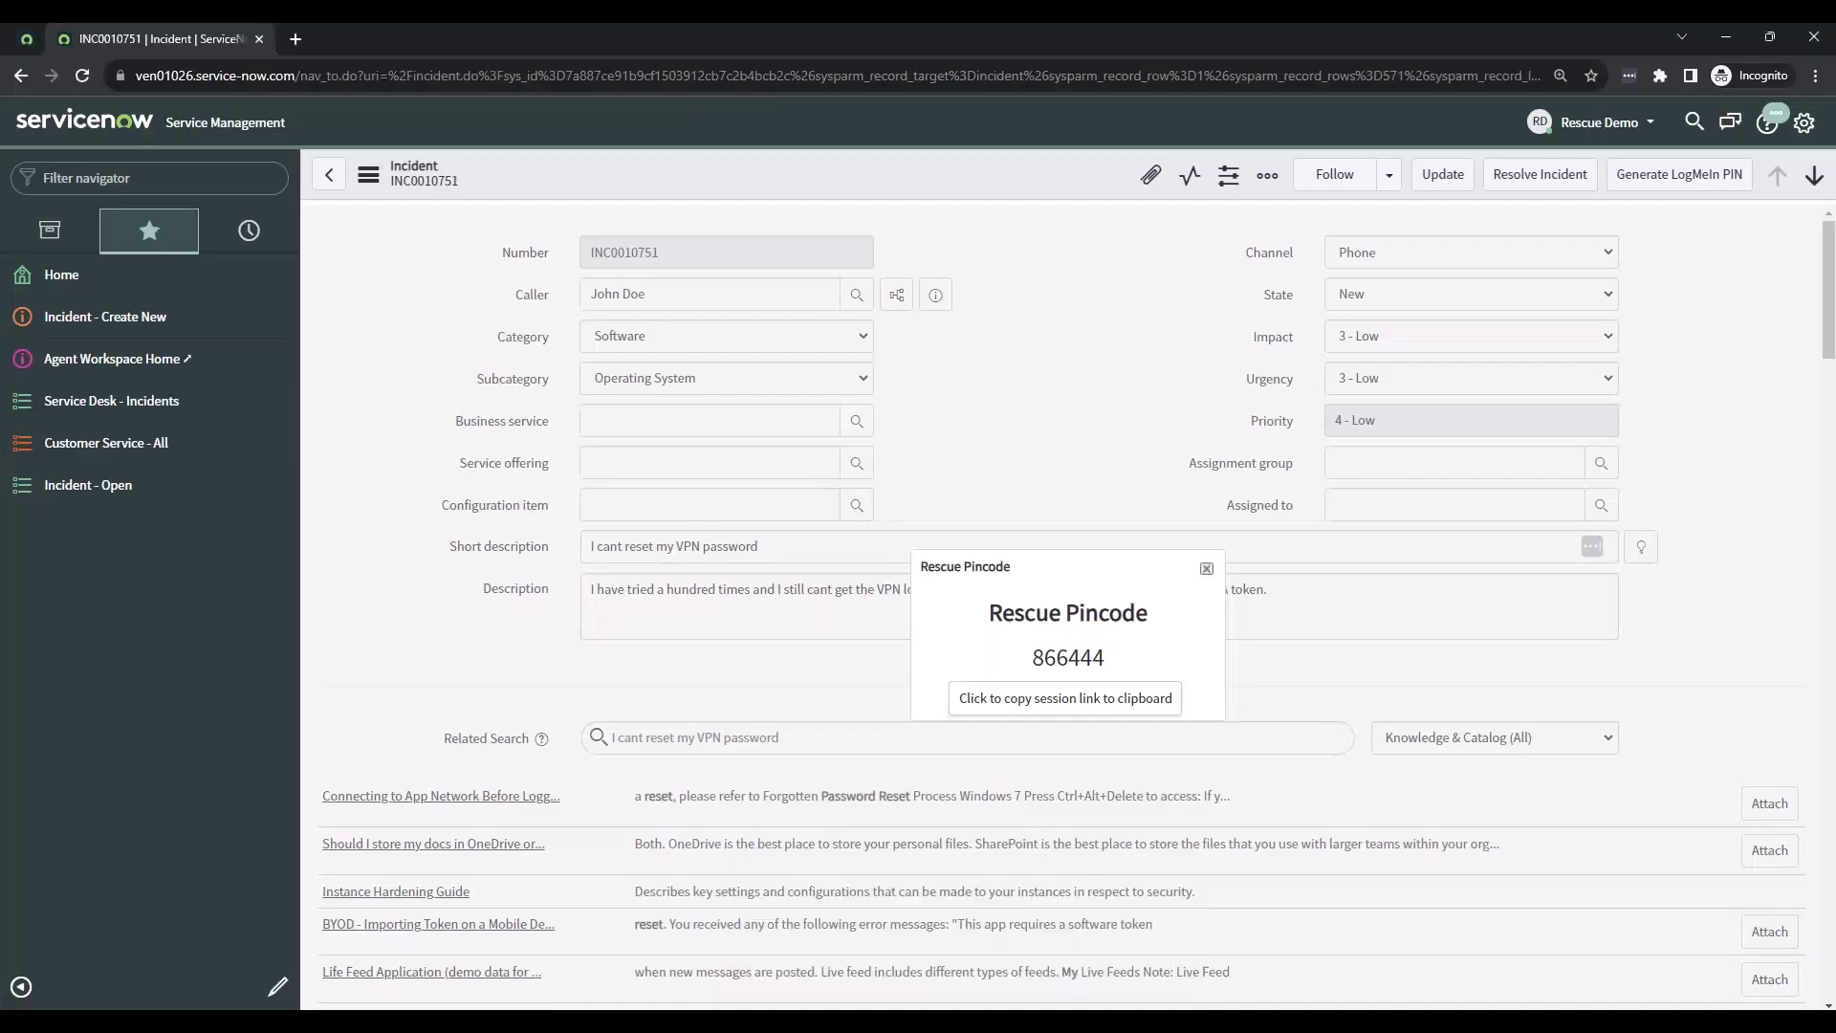
- Copy the session link from the Rescue Pincode popup, then close the popup
{"action": "double_click", "coordinate": [1098, 657]}
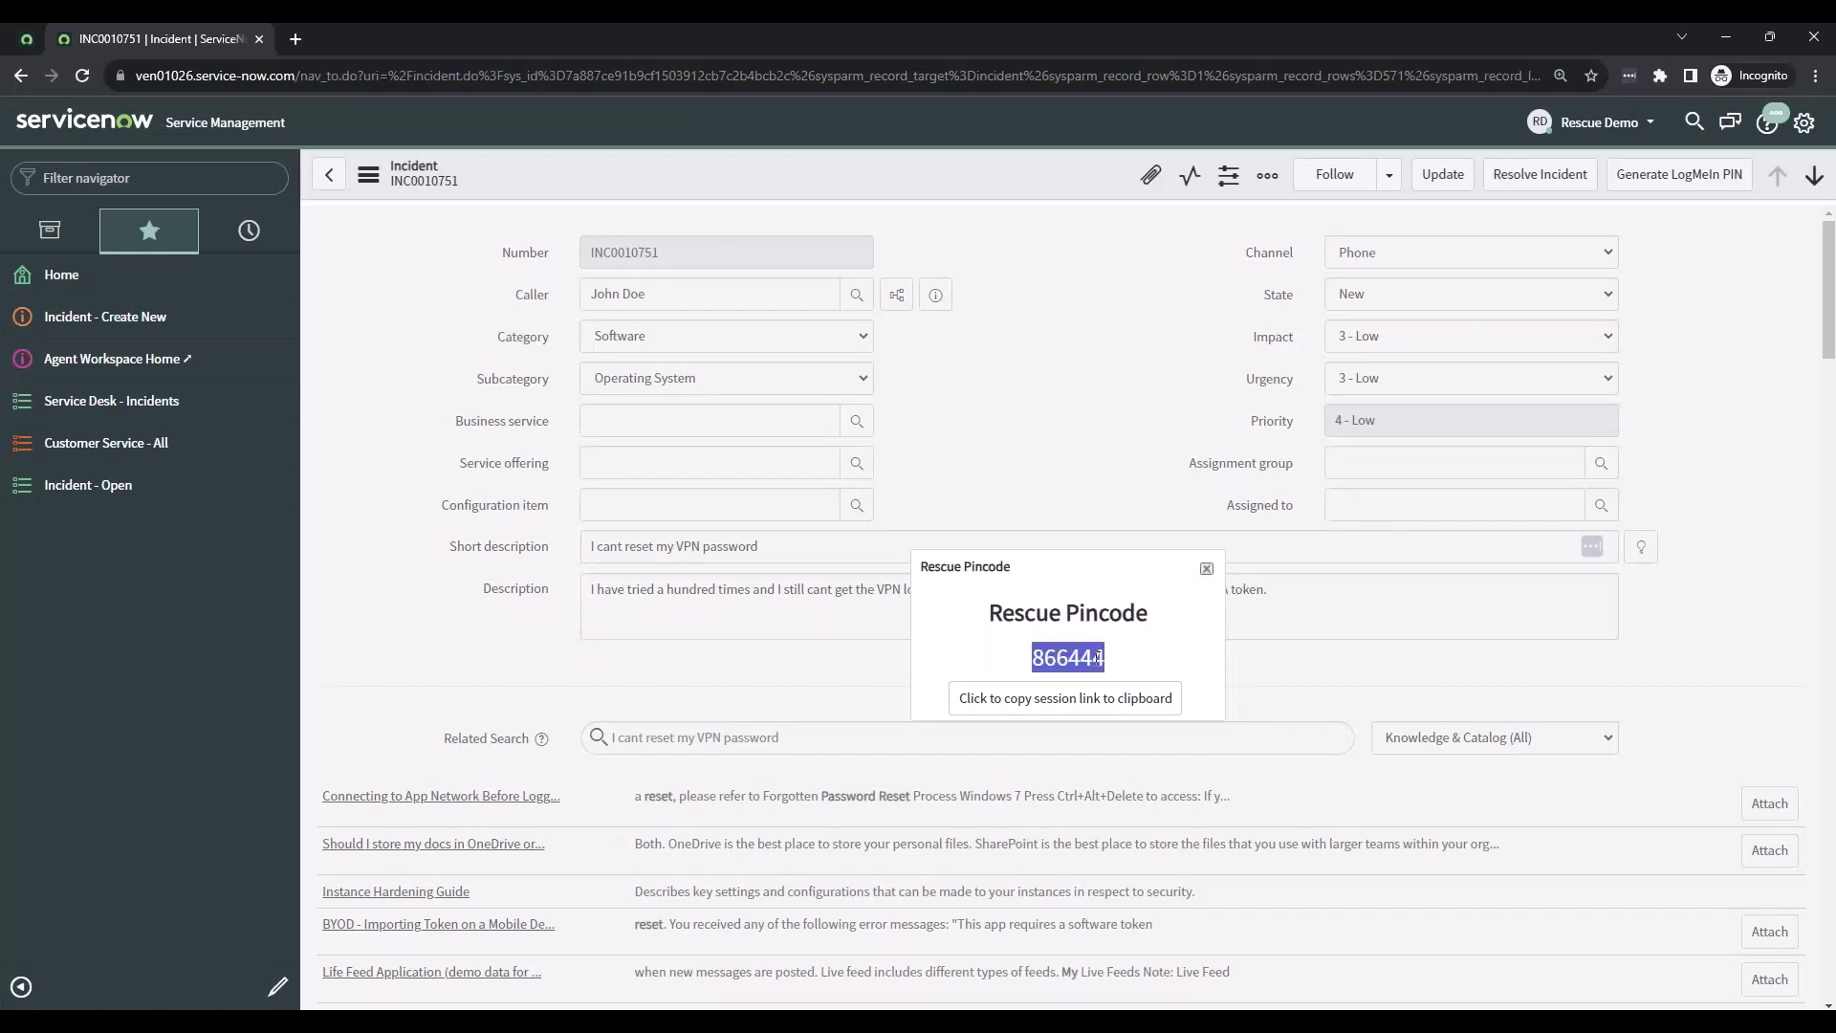
{"action": "left_click", "coordinate": [1147, 706]}
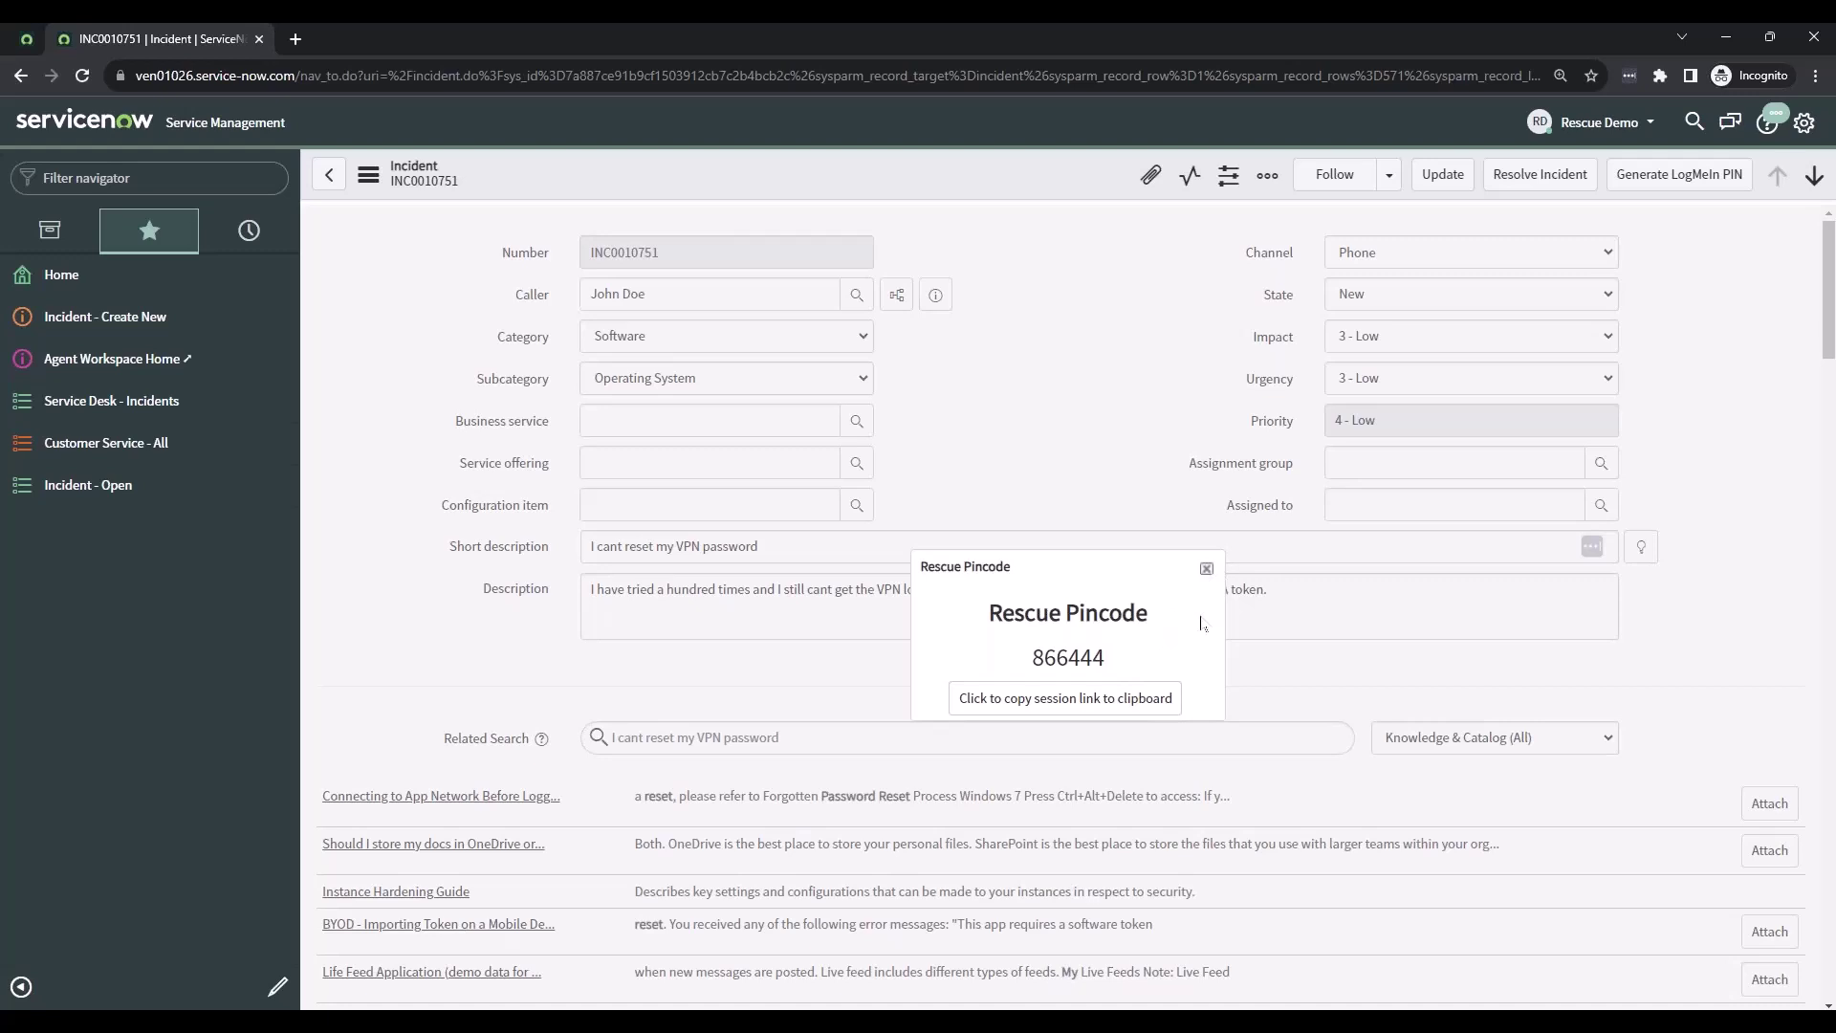
{"action": "double_click", "coordinate": [1098, 657]}
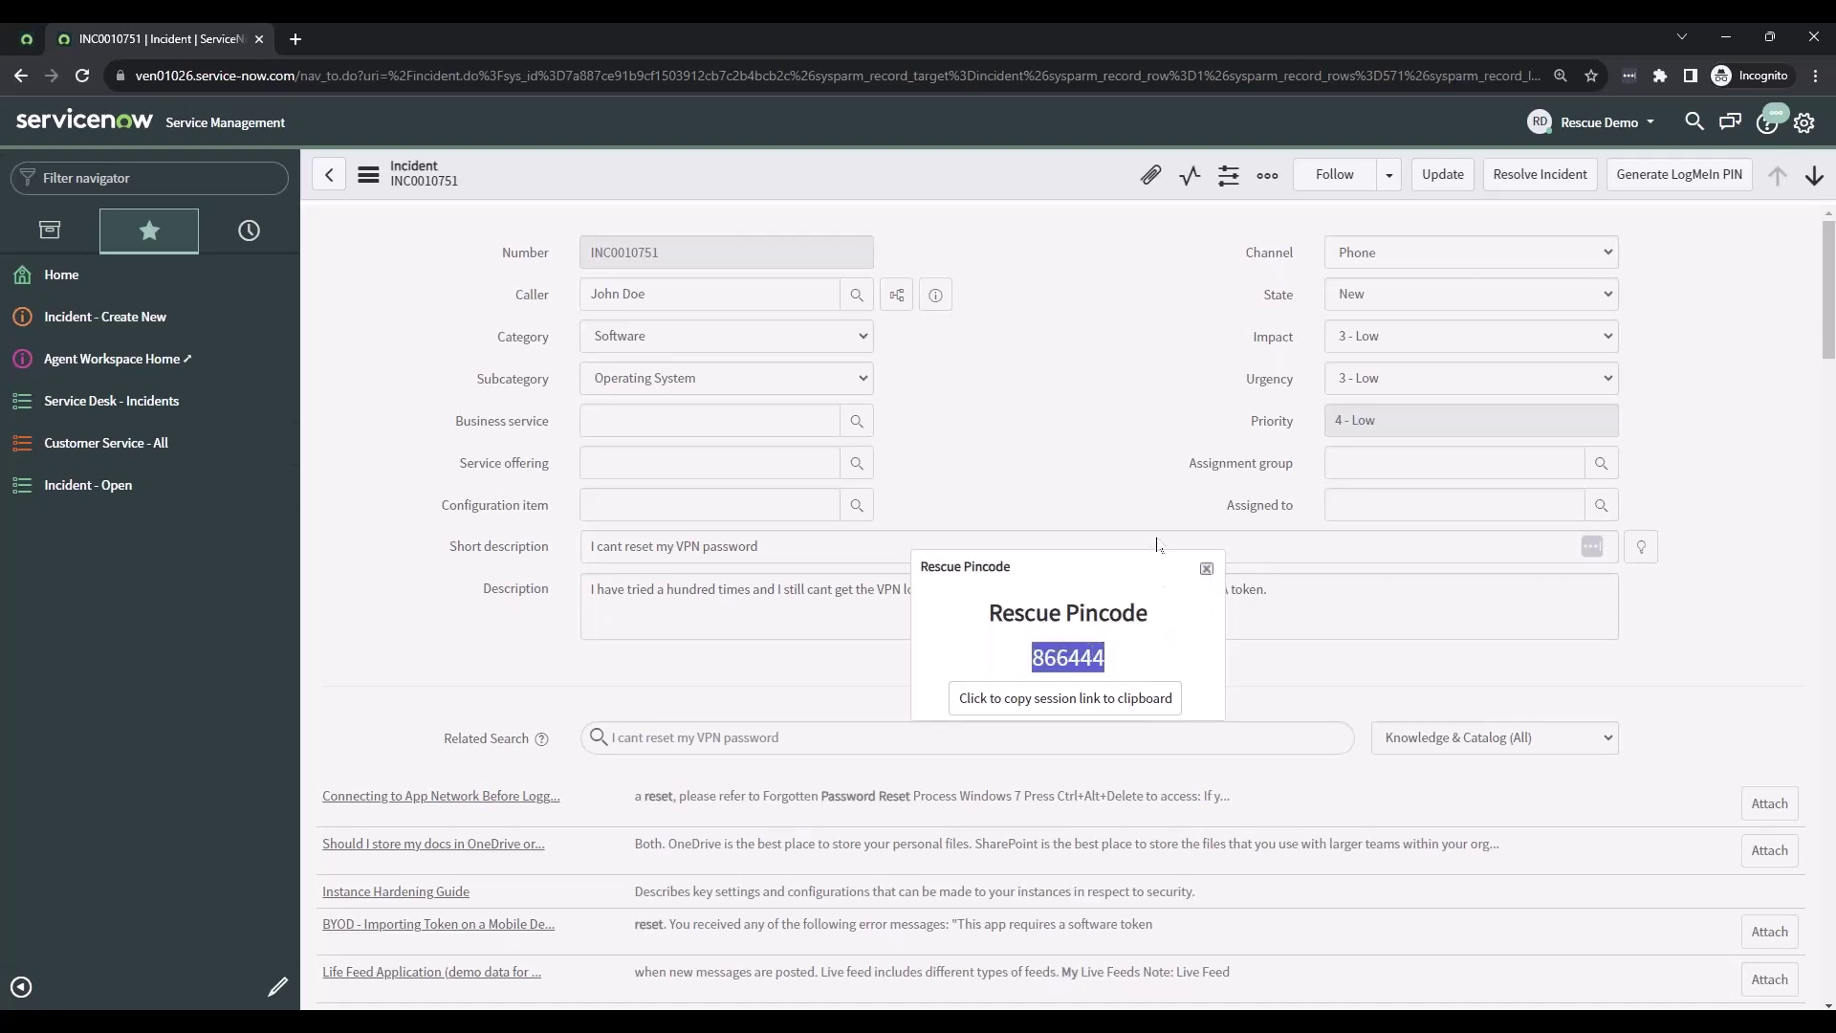
{"action": "left_click", "coordinate": [1206, 568]}
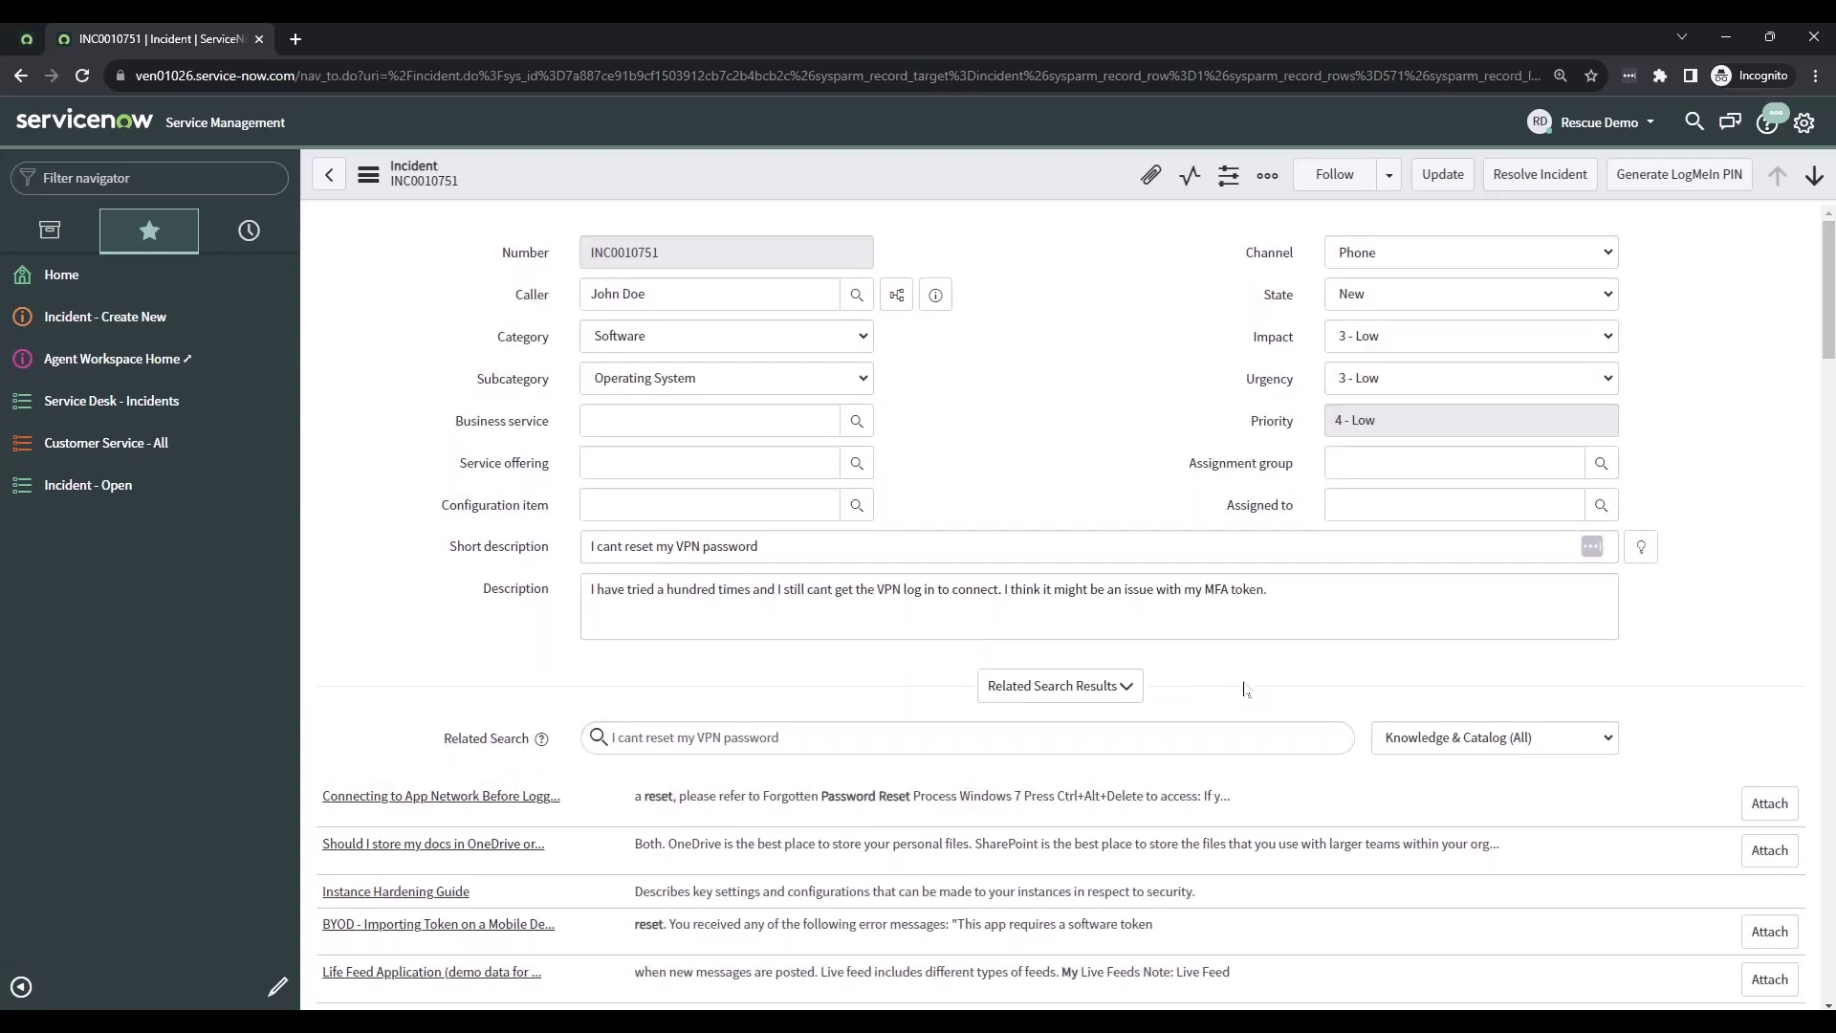
{"action": "mouse_move", "coordinate": [877, 1021]}
{"action": "mouse_move", "coordinate": [793, 1021]}
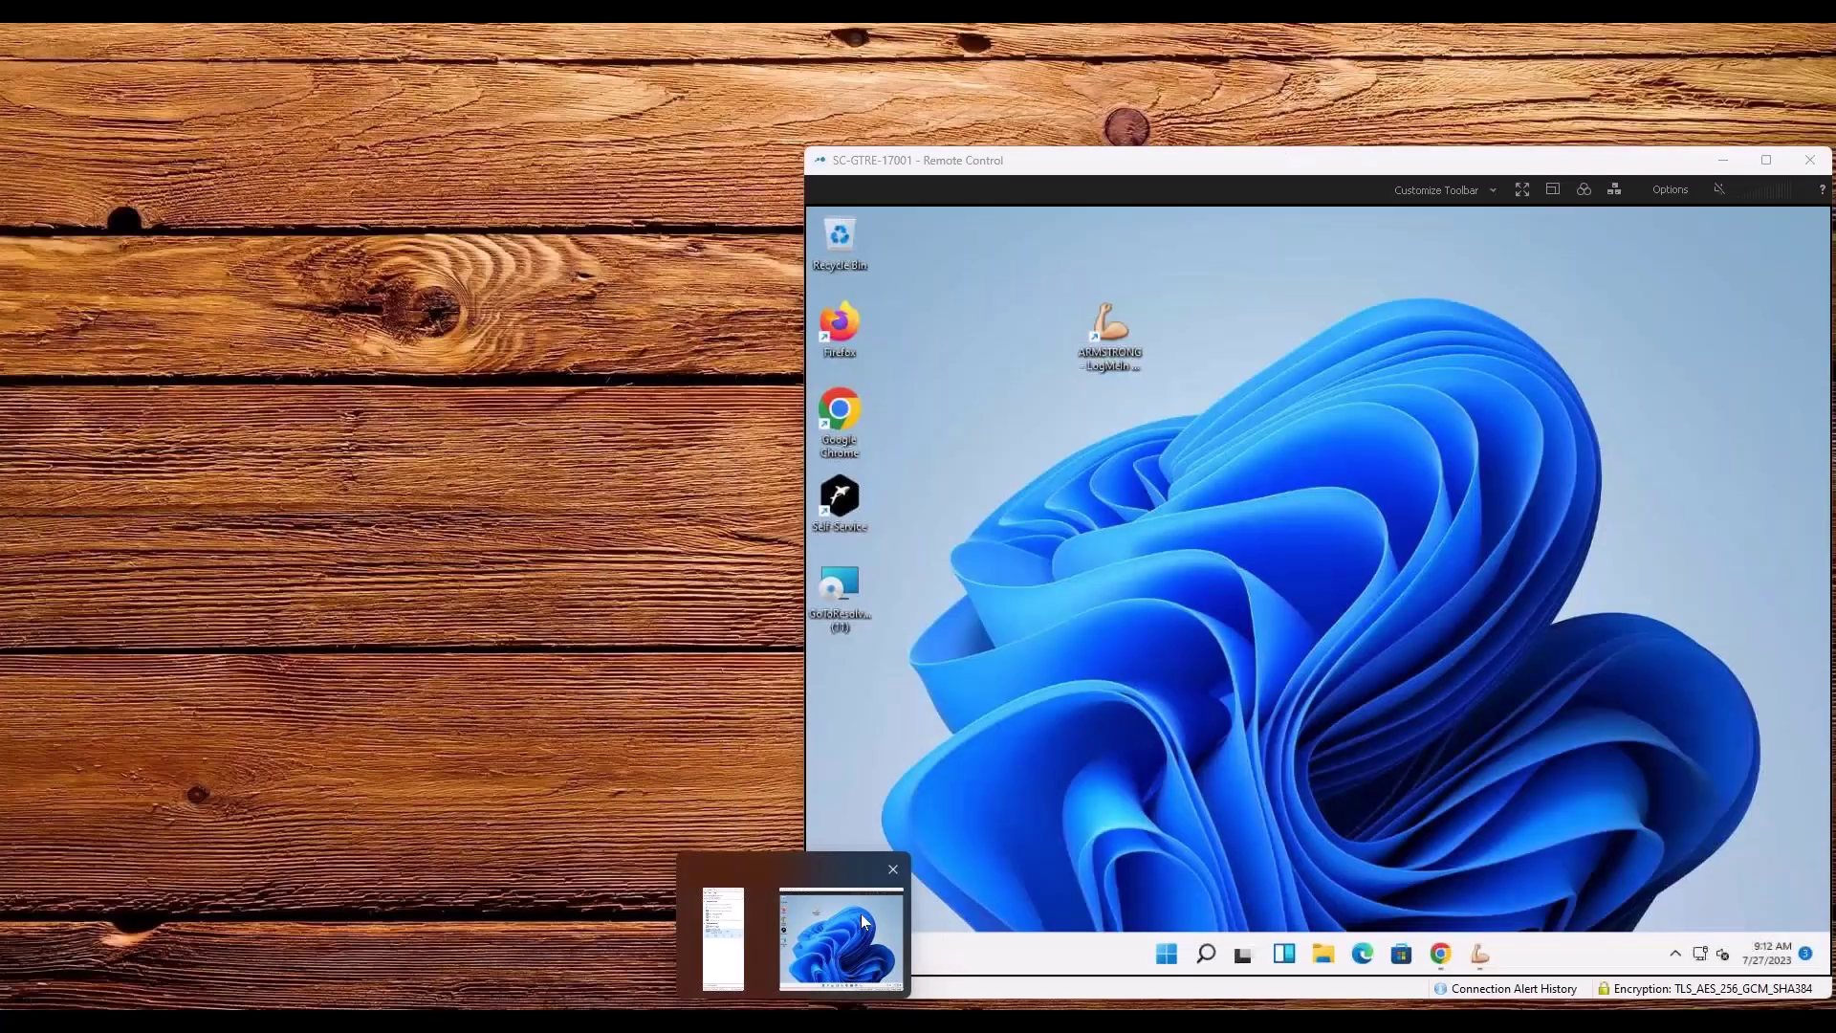
- On the remote PC, open a browser and go to support.me
{"action": "left_click", "coordinate": [863, 914]}
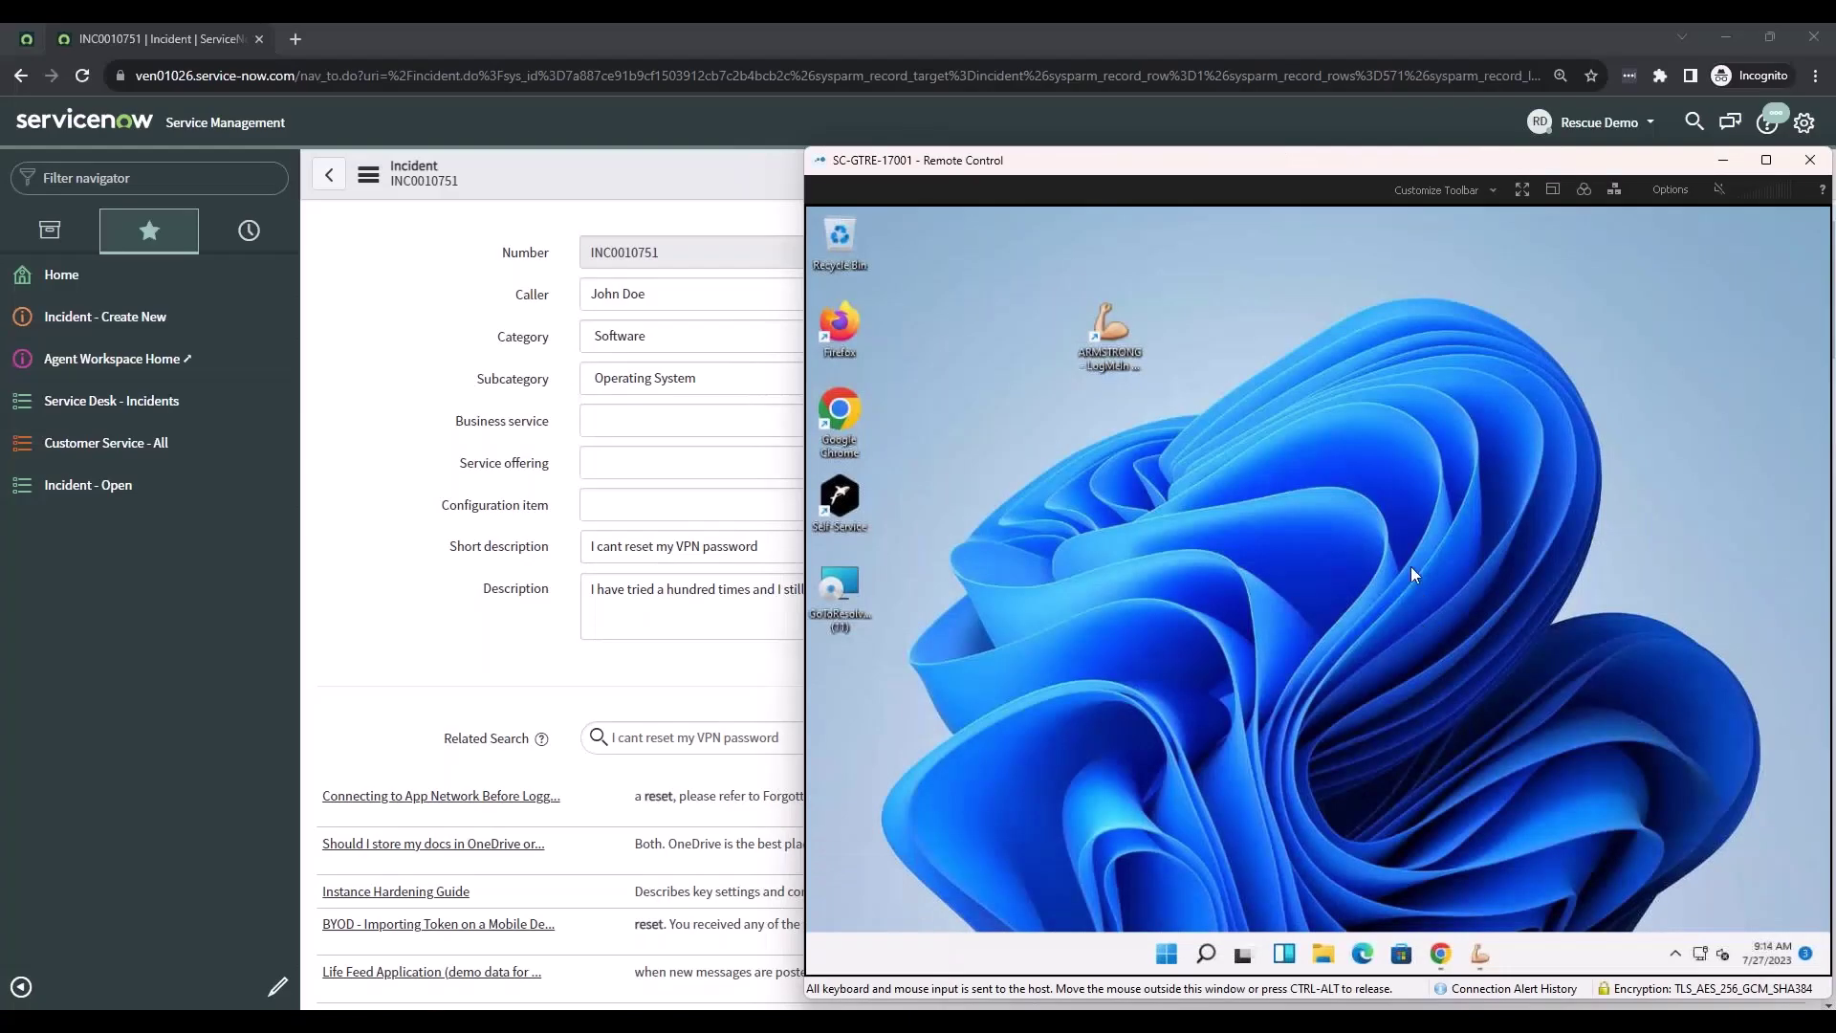
{"action": "left_click", "coordinate": [1441, 954]}
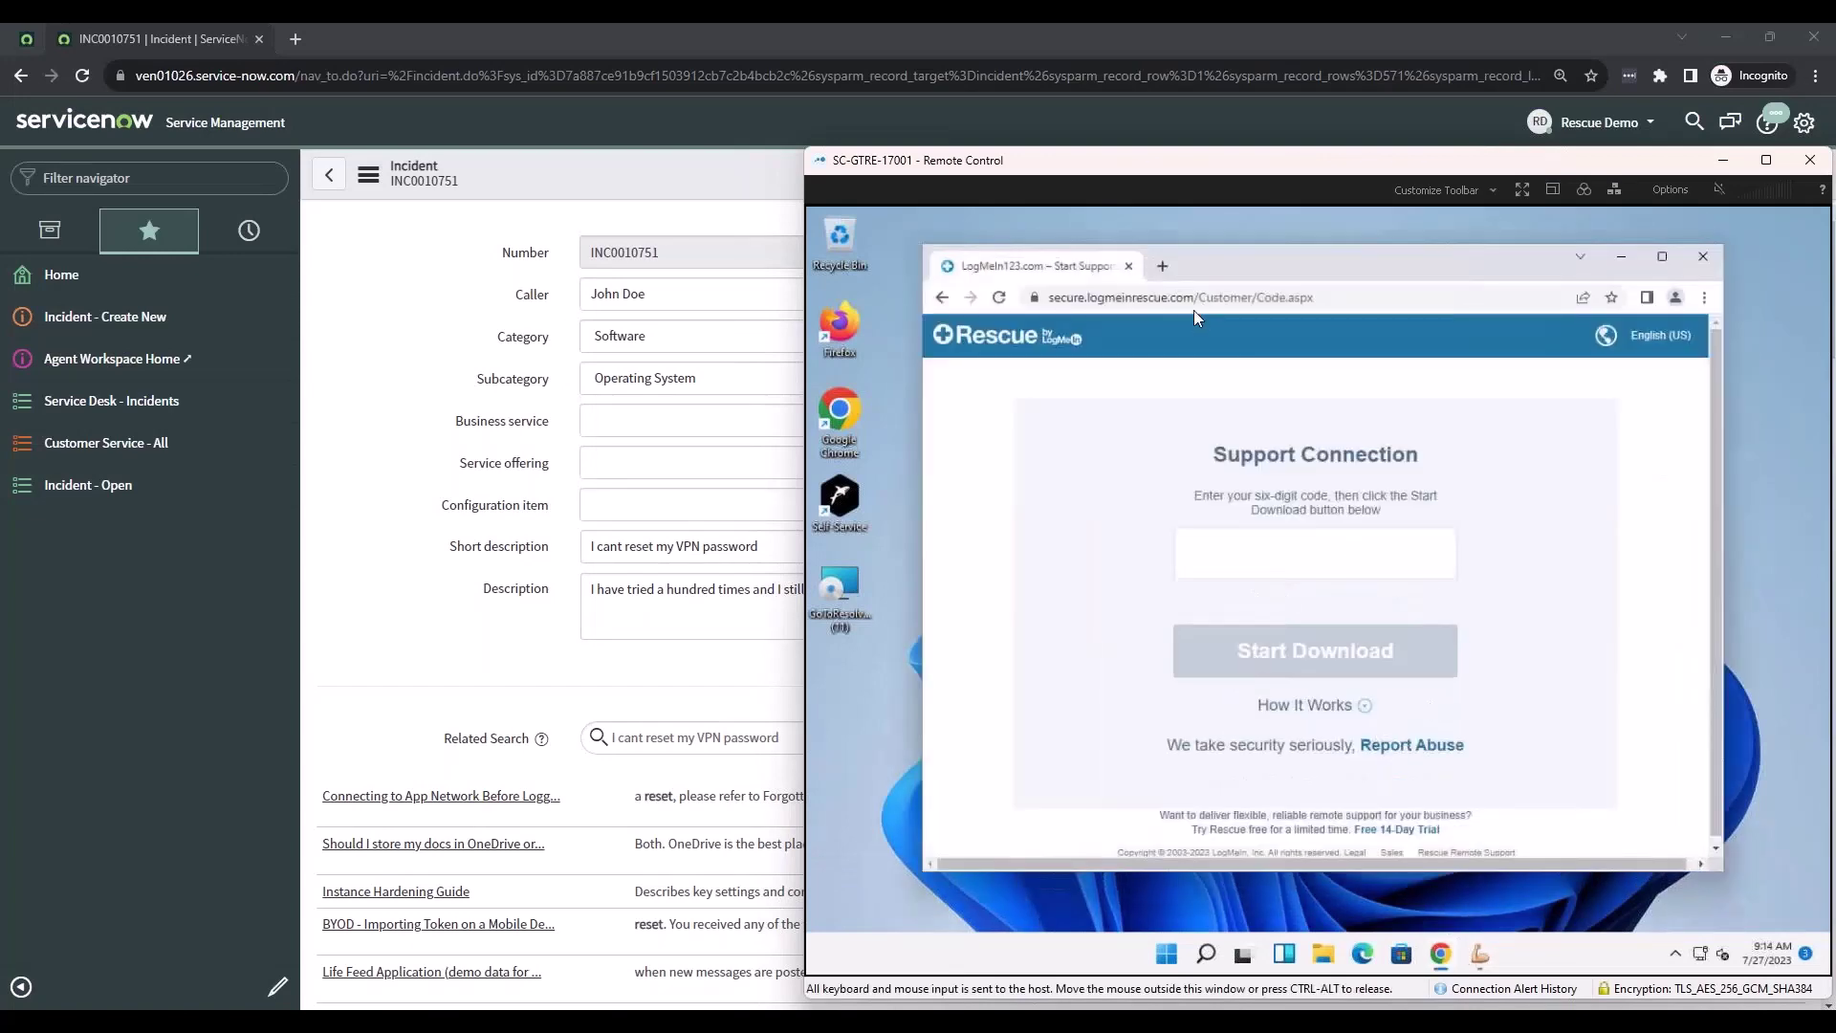
{"action": "left_click", "coordinate": [1180, 297]}
{"action": "type", "text": "support.me"}
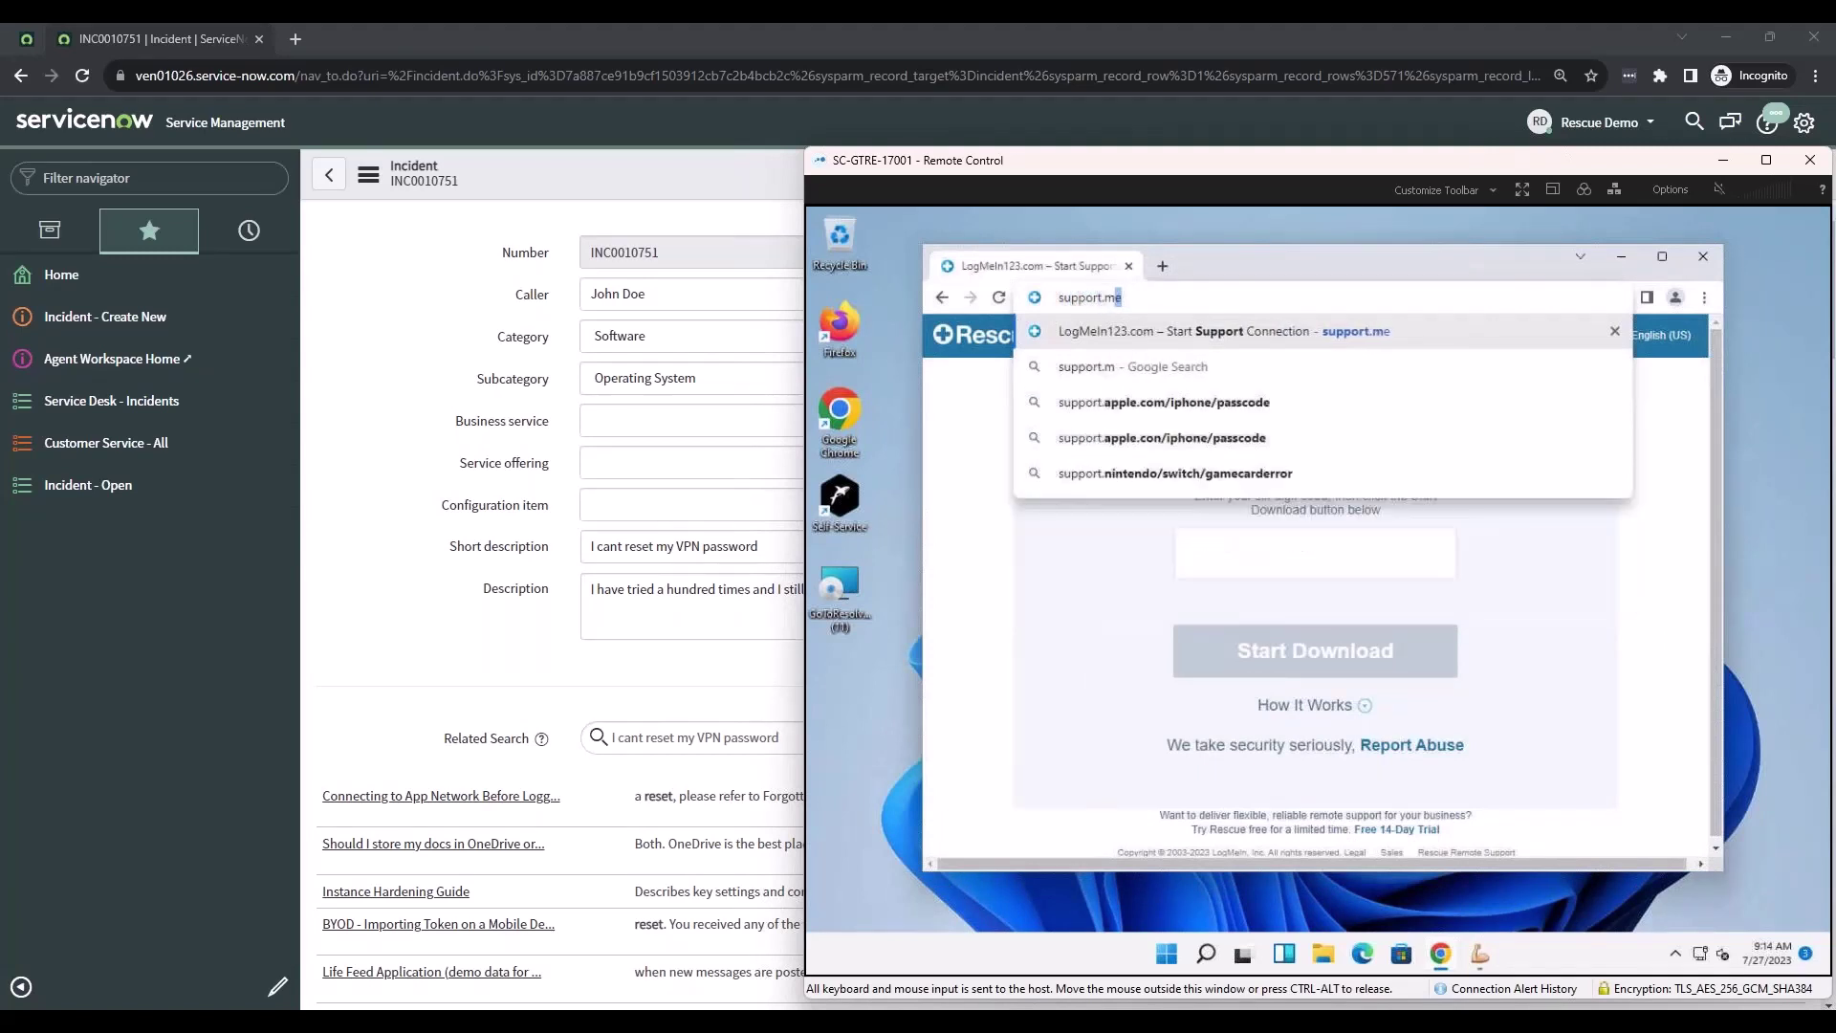
{"action": "key", "text": "Return"}
- Enter the six-digit support code and launch the downloaded Armstrong calling card
{"action": "left_click", "coordinate": [1284, 550]}
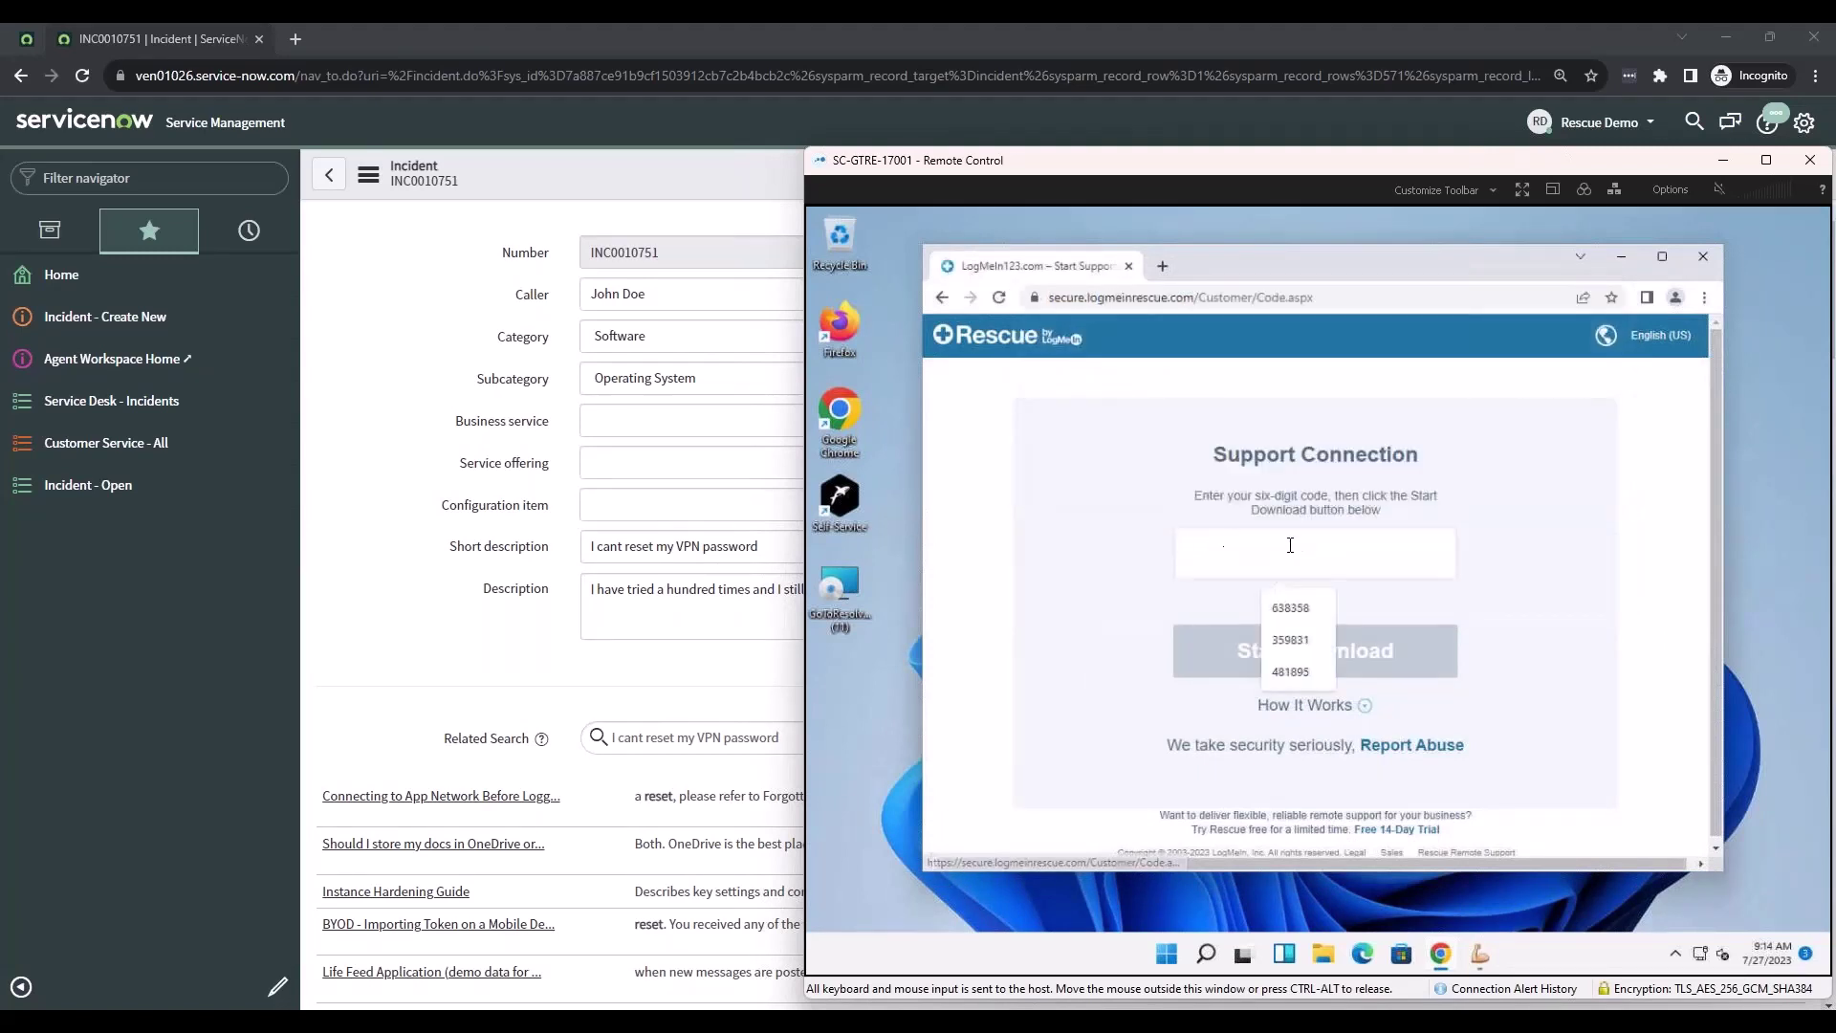
{"action": "type", "text": "866444"}
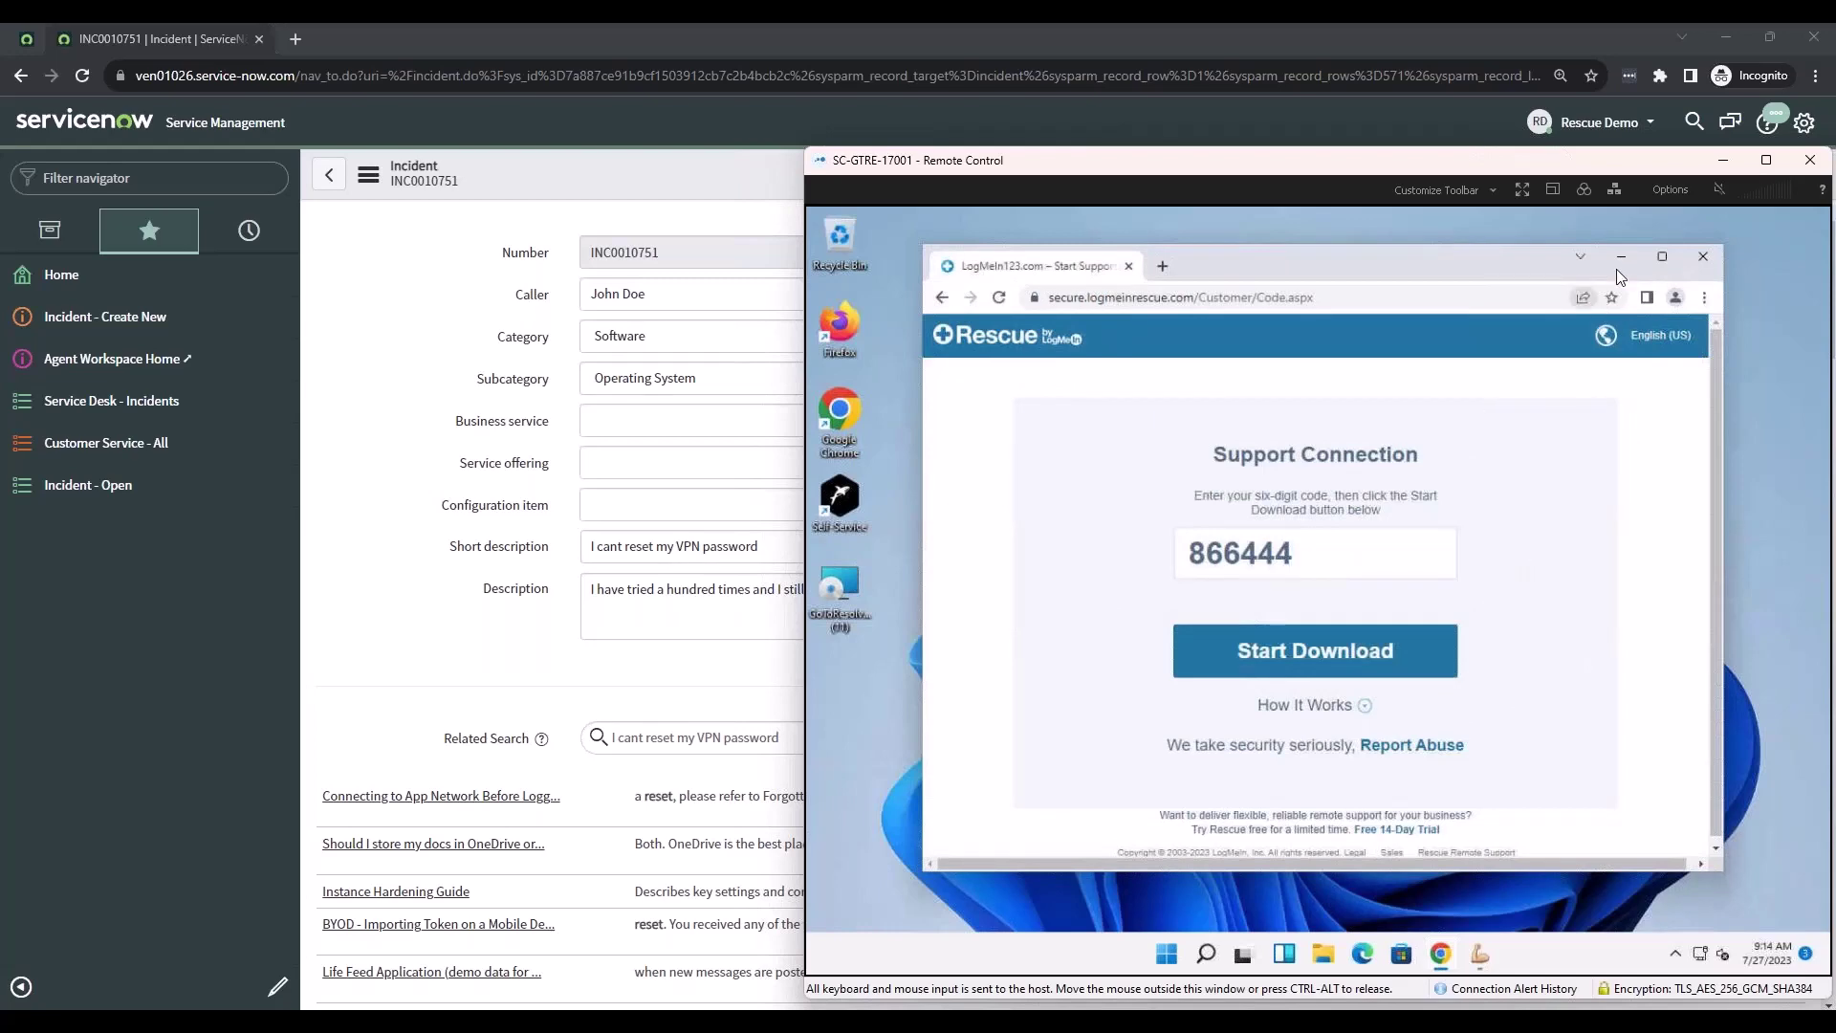
{"action": "left_click", "coordinate": [1473, 964]}
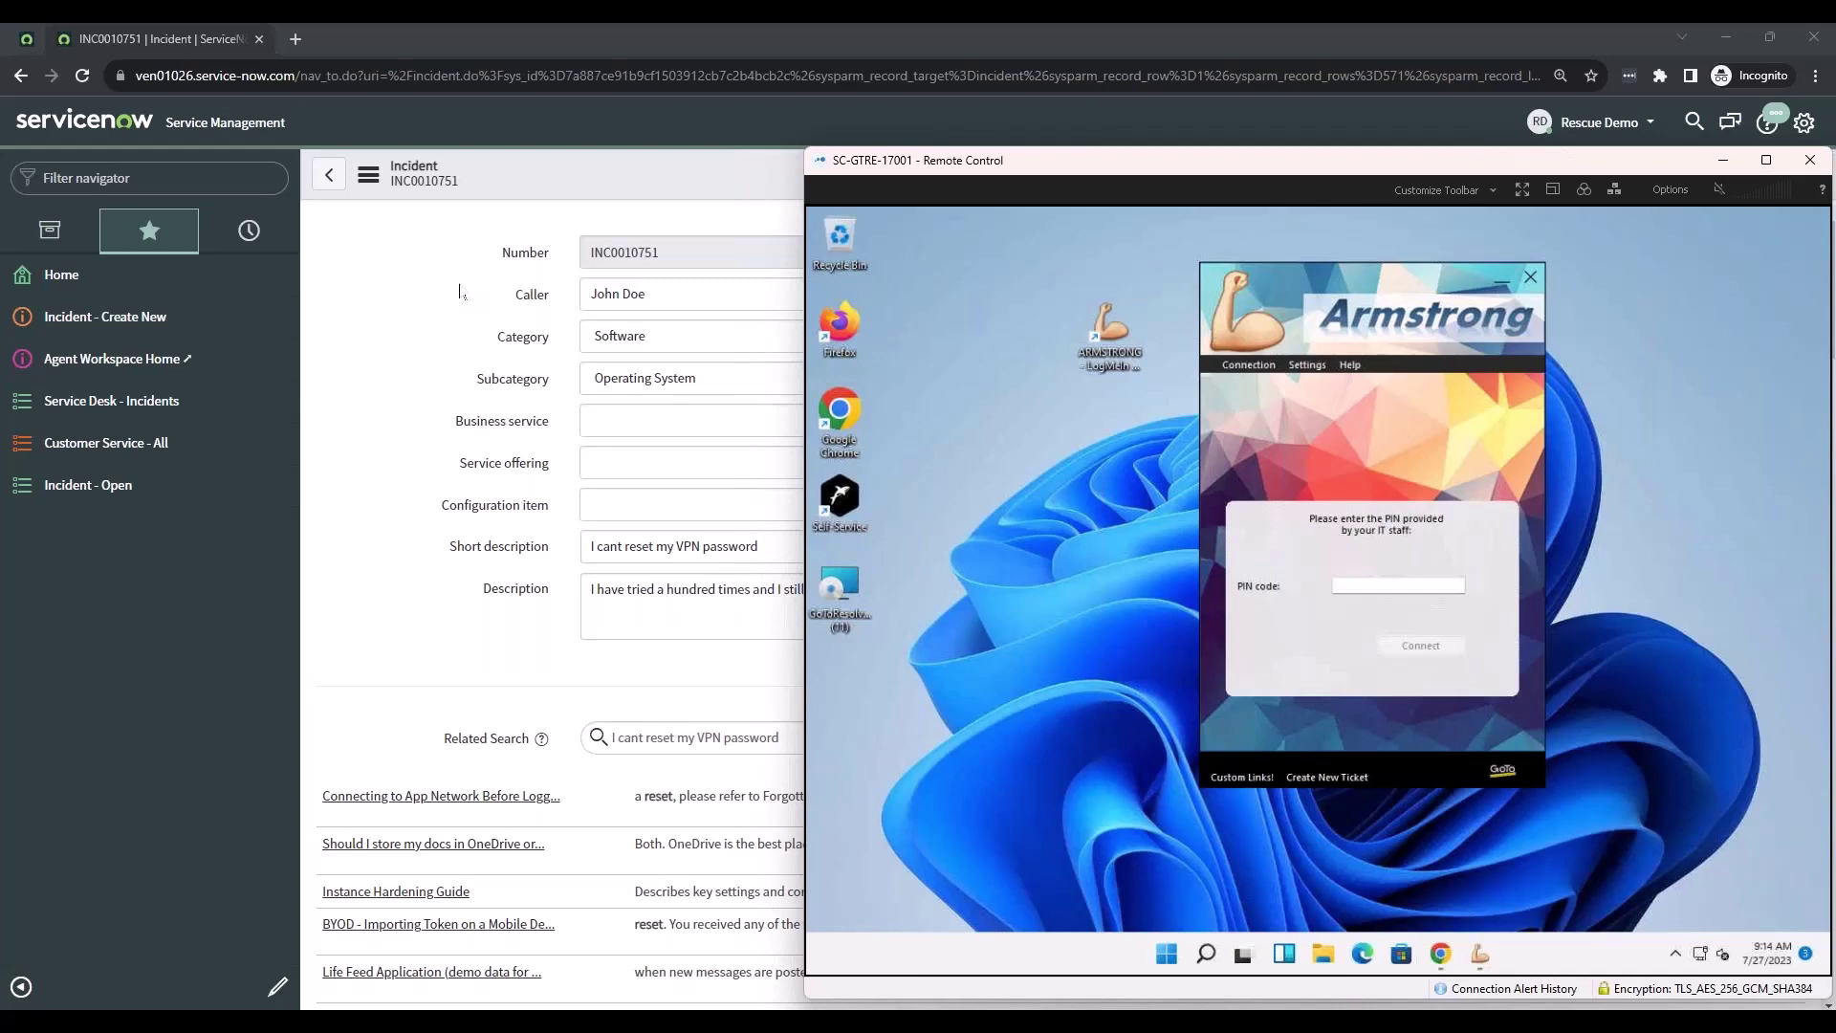
- Back on the ServiceNow incident form, generate a new Rescue PIN
{"action": "left_click", "coordinate": [460, 292]}
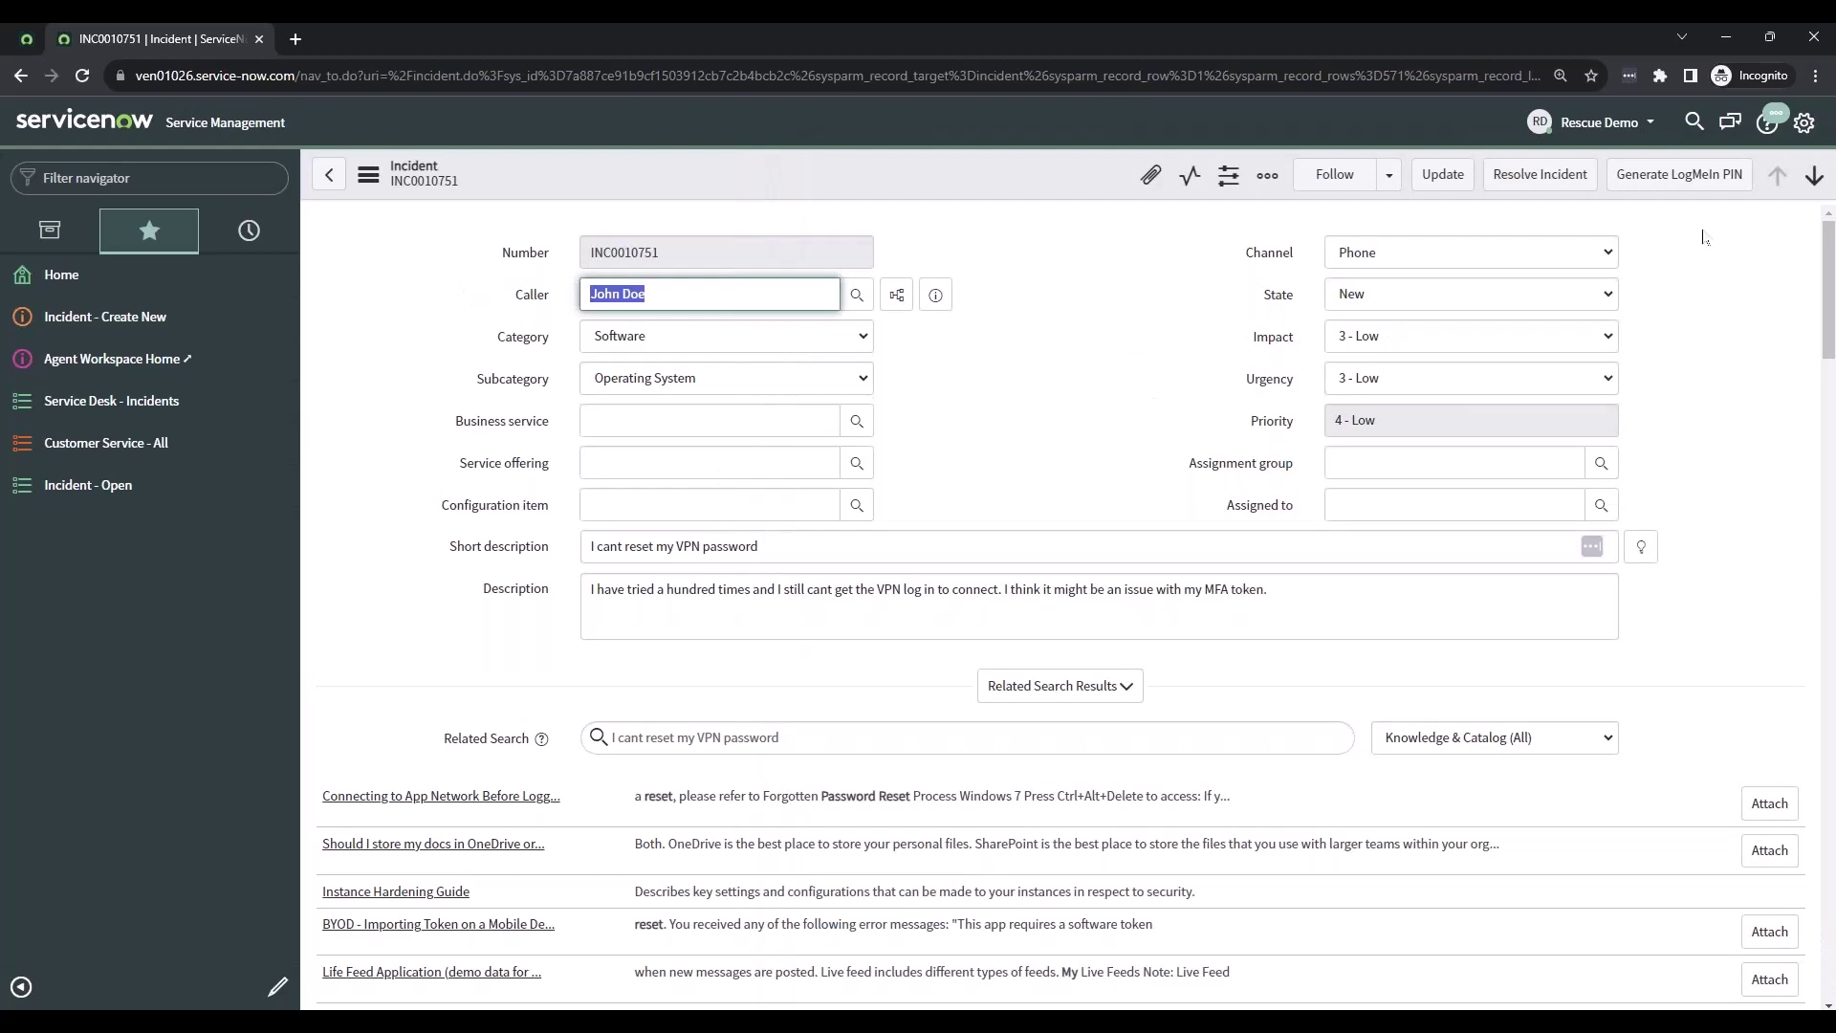
{"action": "left_click_drag", "start_coordinate": [1717, 231], "coordinate": [1722, 239]}
{"action": "left_click", "coordinate": [1049, 309]}
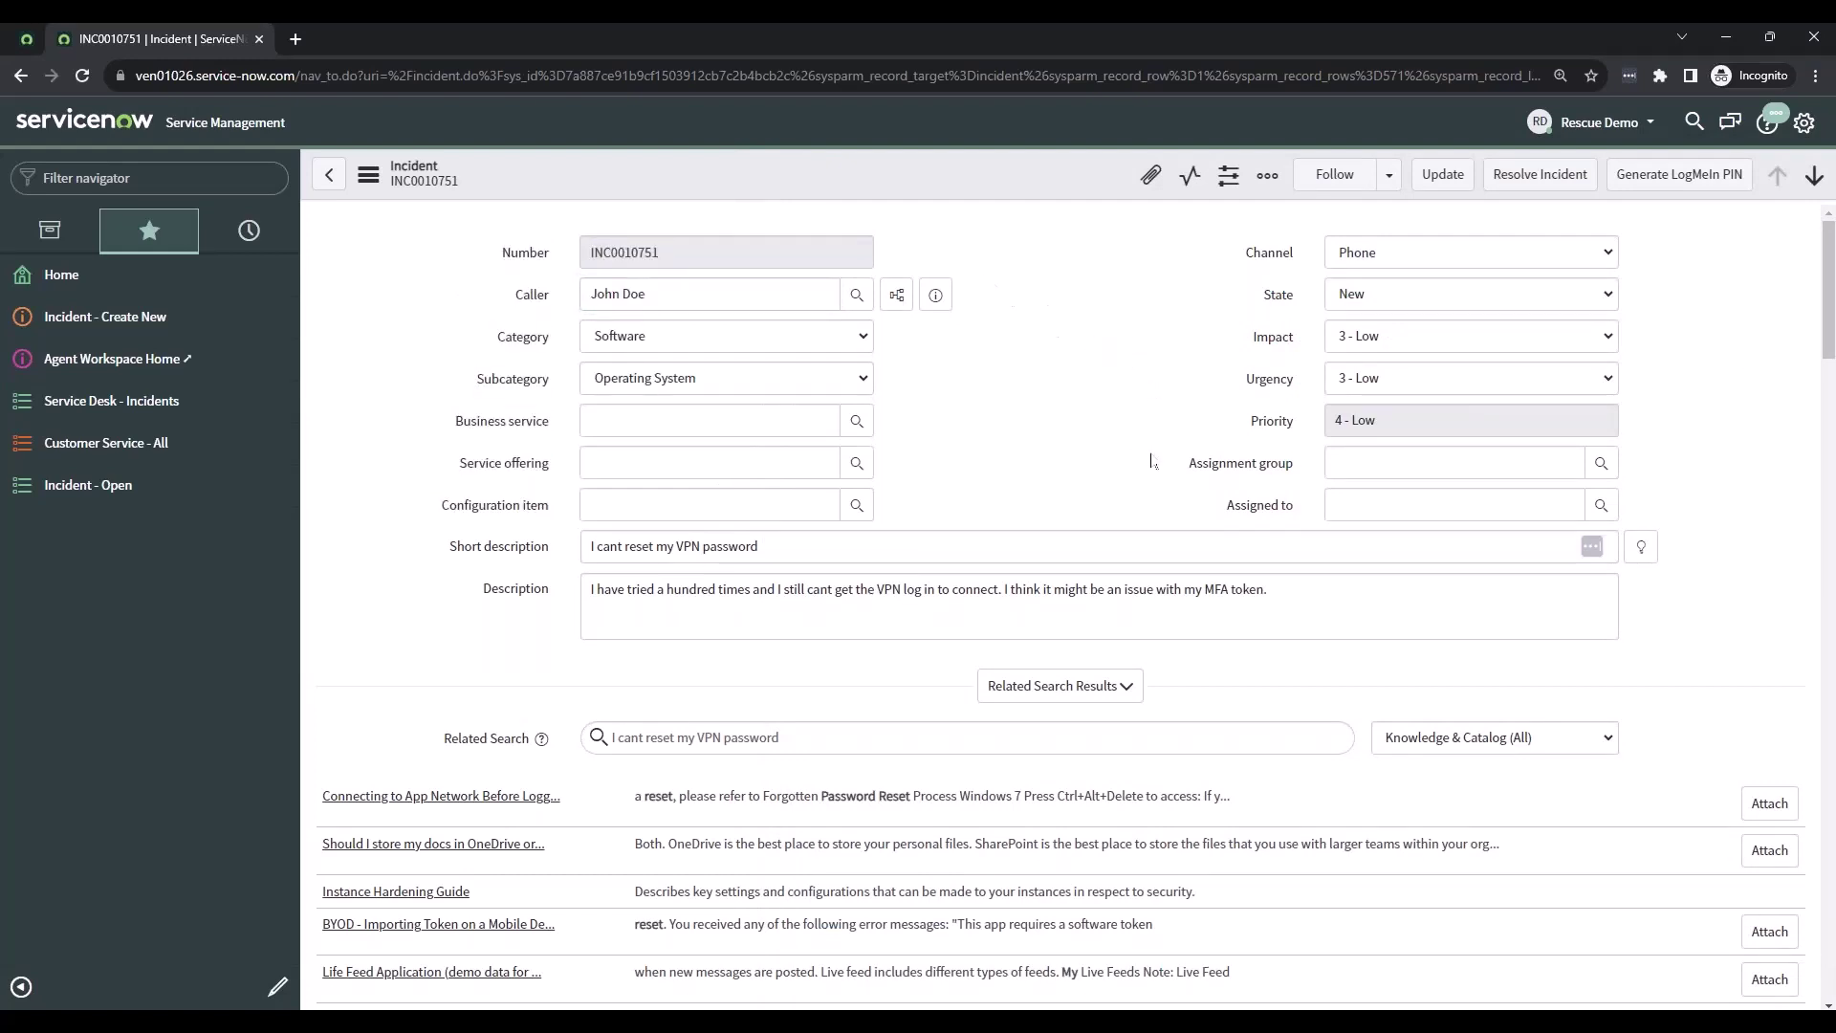
{"action": "left_click", "coordinate": [1715, 189]}
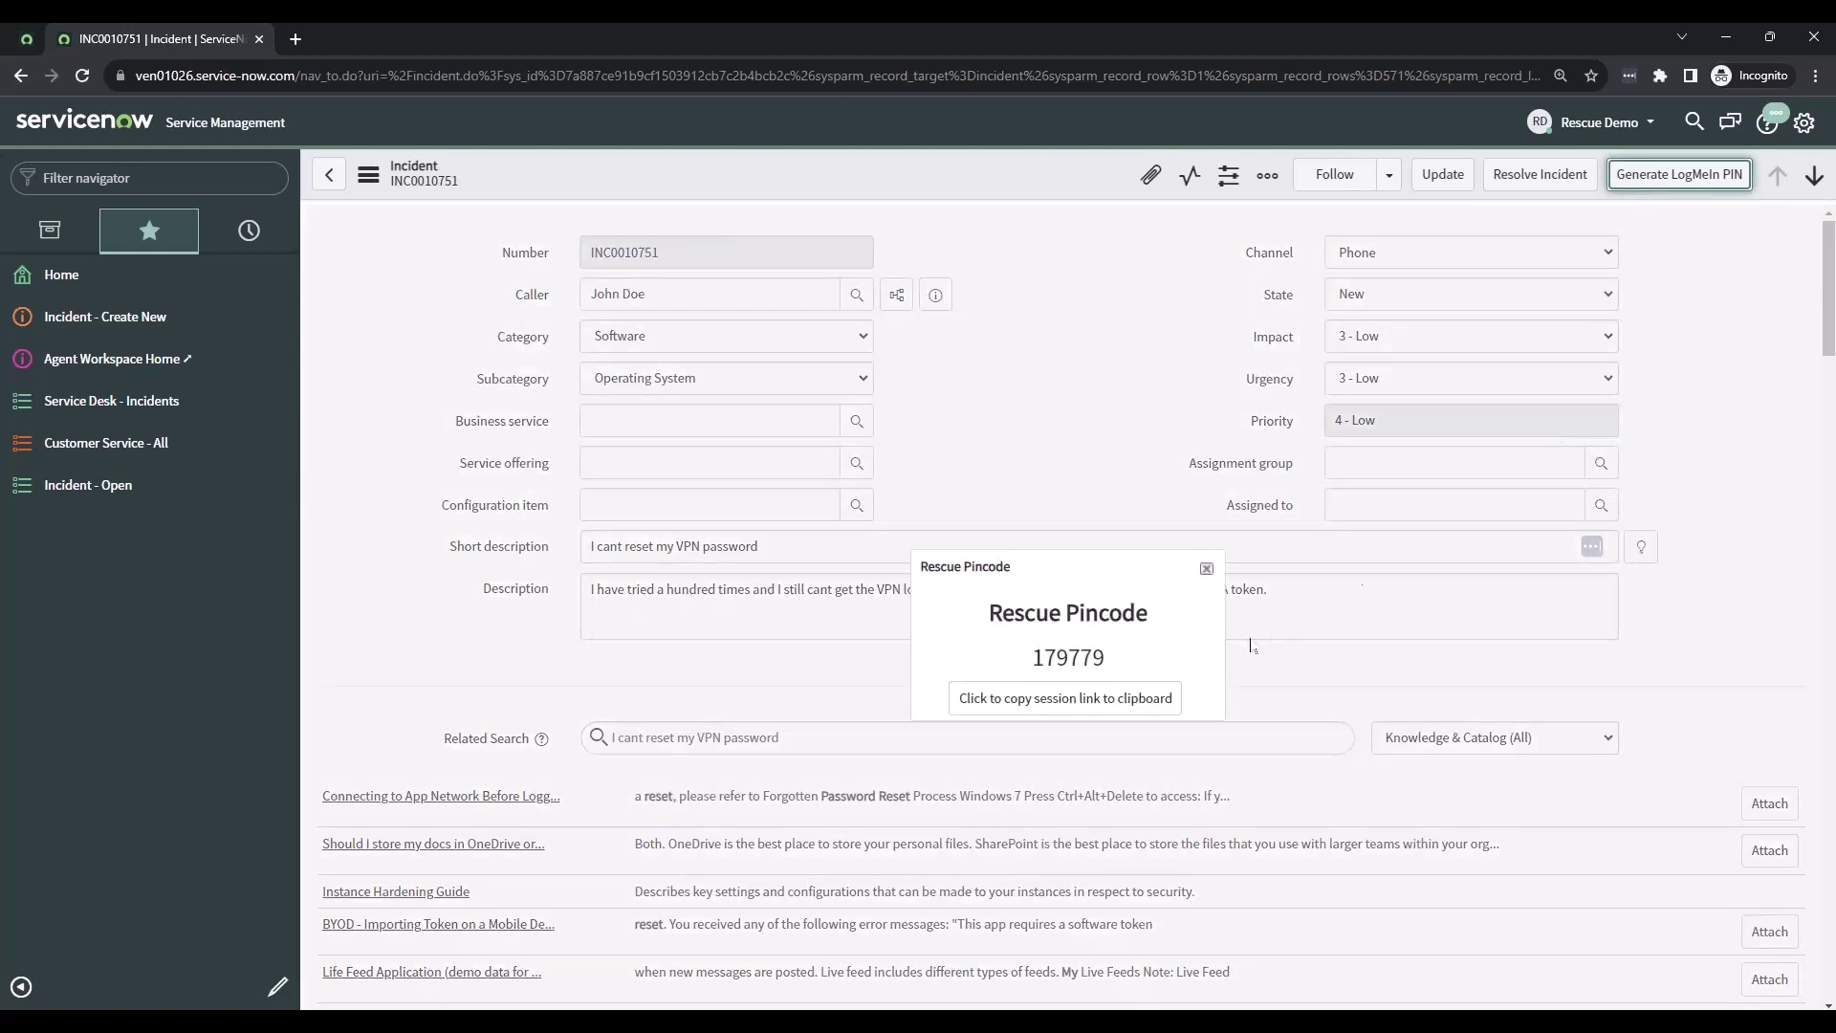
- On the remote desktop, minimize the PIN window and reopen the Armstrong calling card
{"action": "left_click", "coordinate": [796, 1023]}
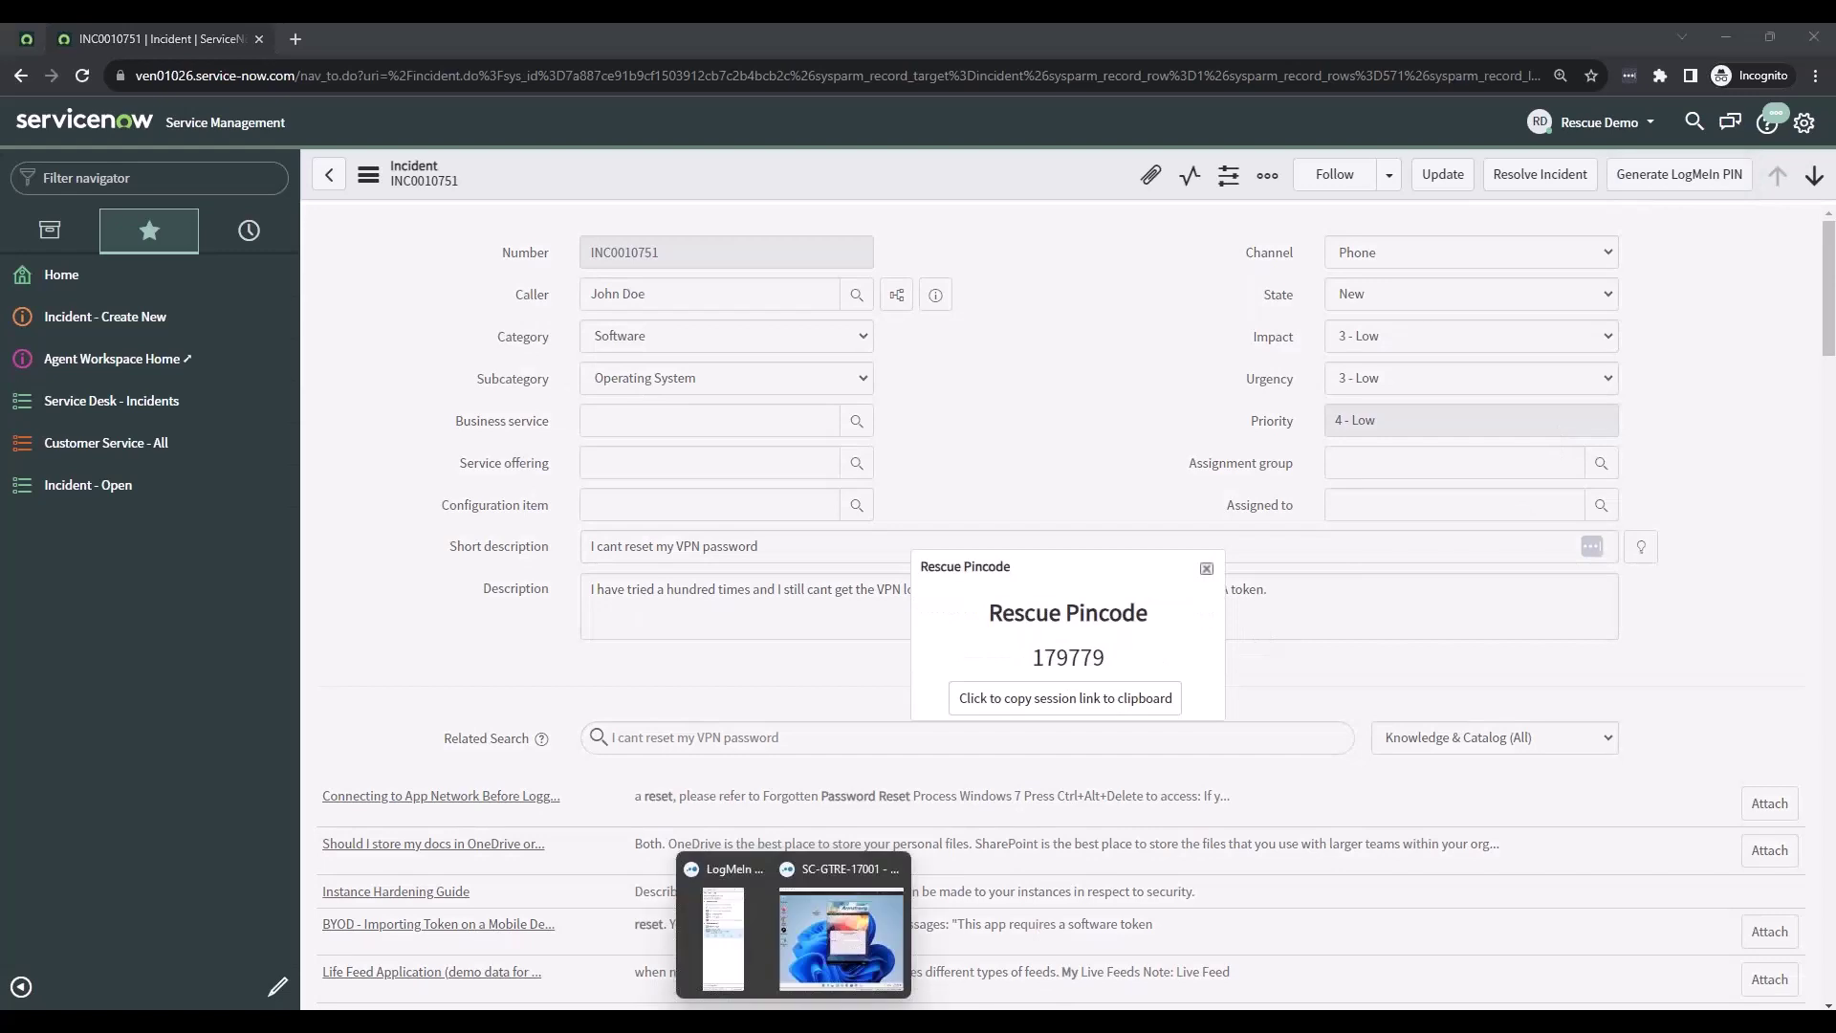
{"action": "left_click", "coordinate": [841, 953]}
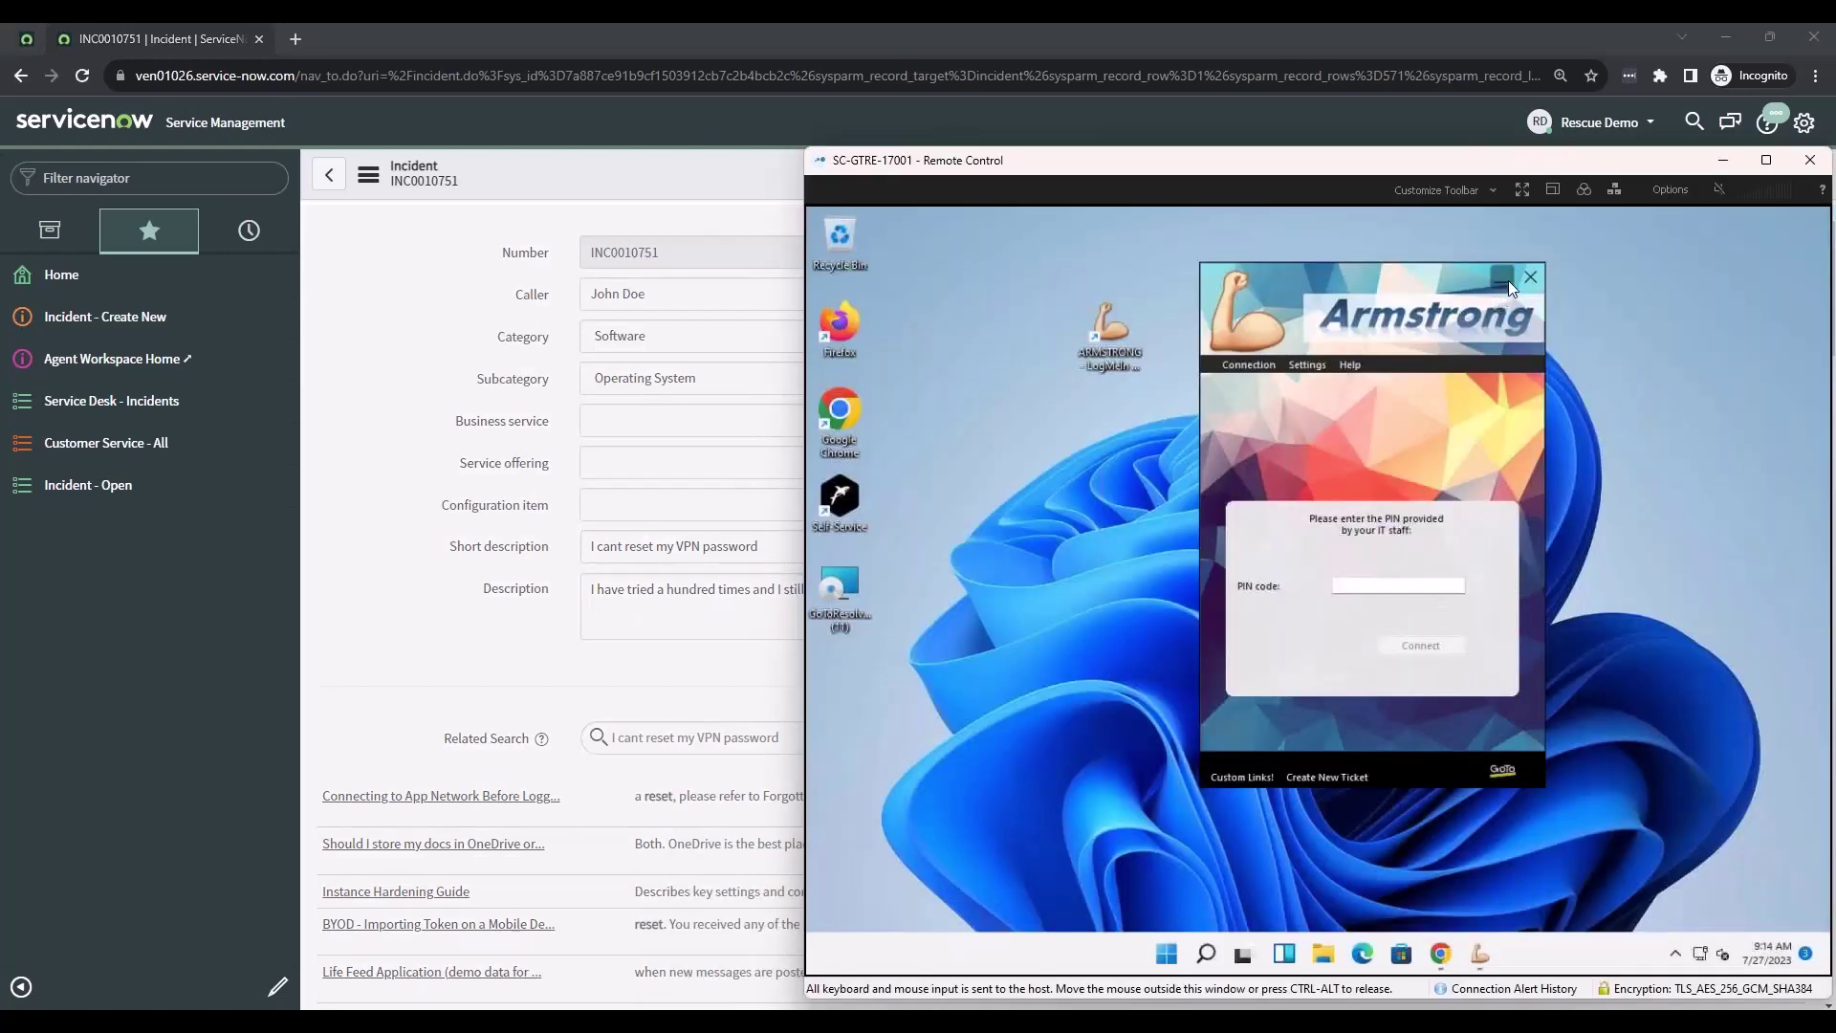
{"action": "left_click", "coordinate": [1505, 281]}
{"action": "left_click_drag", "start_coordinate": [1032, 272], "coordinate": [1199, 421]}
{"action": "left_click", "coordinate": [1130, 344]}
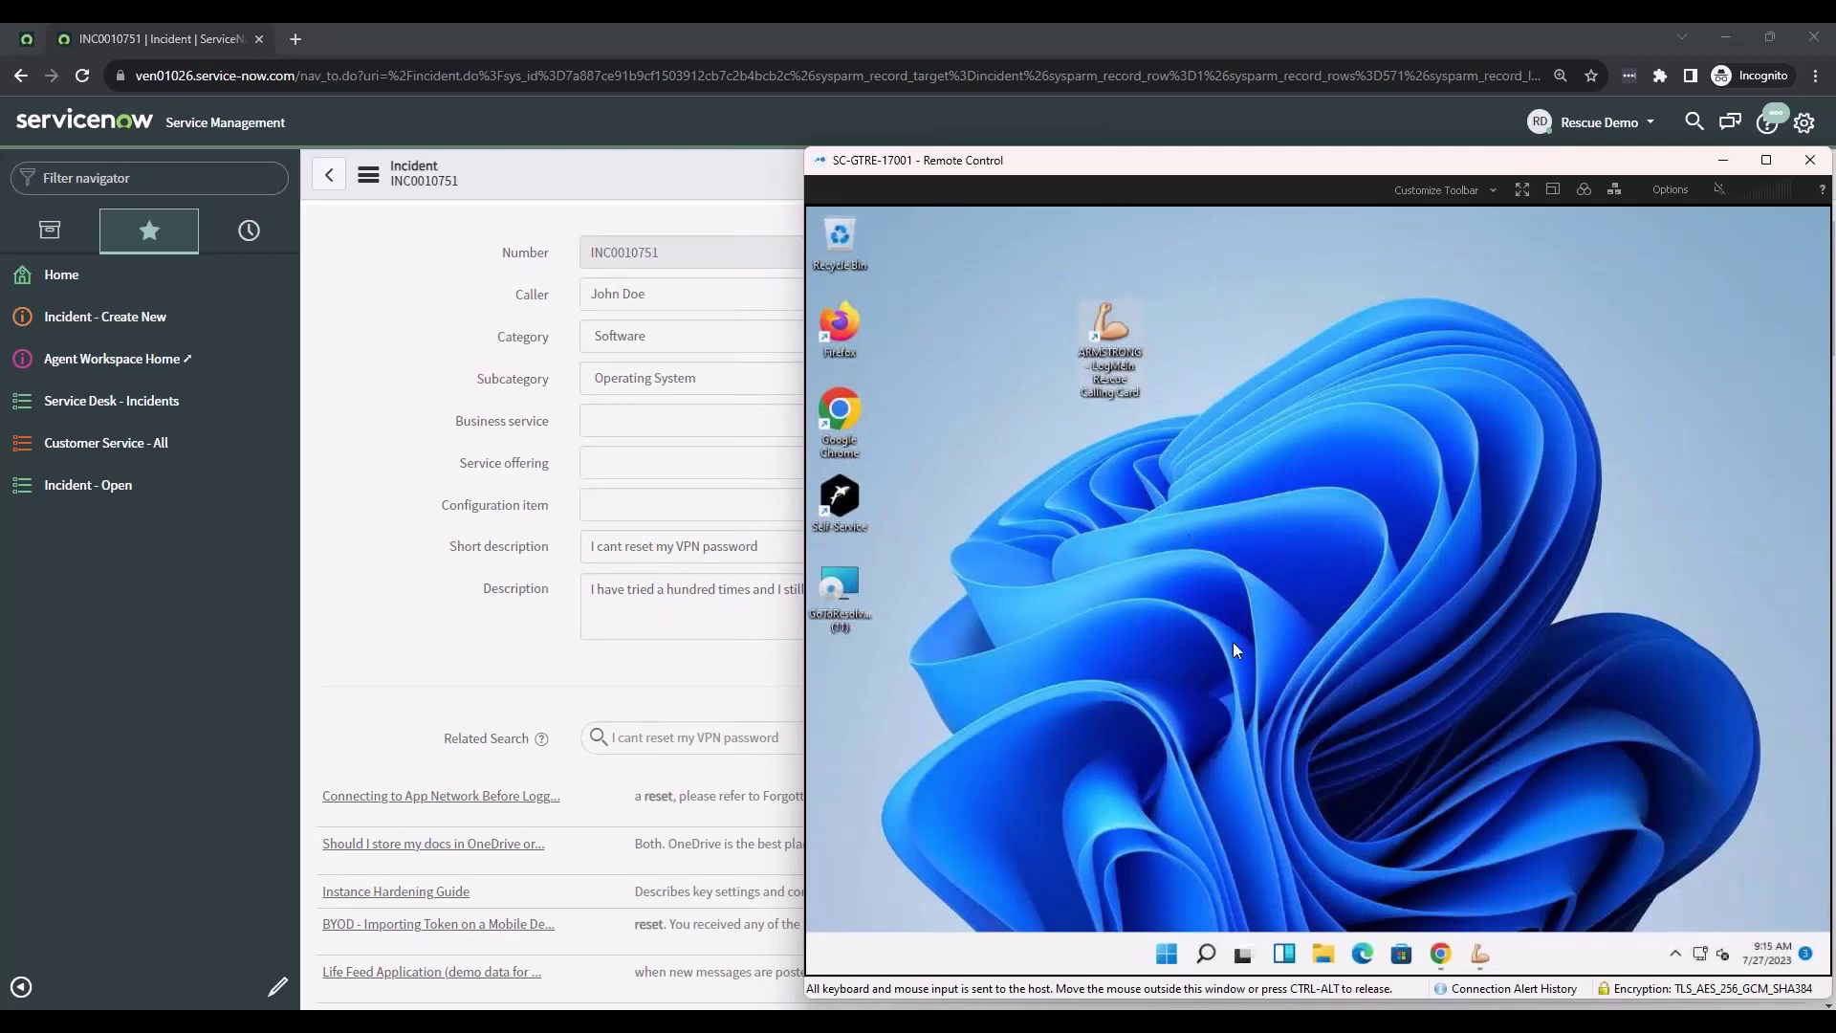
{"action": "left_click", "coordinate": [1483, 962]}
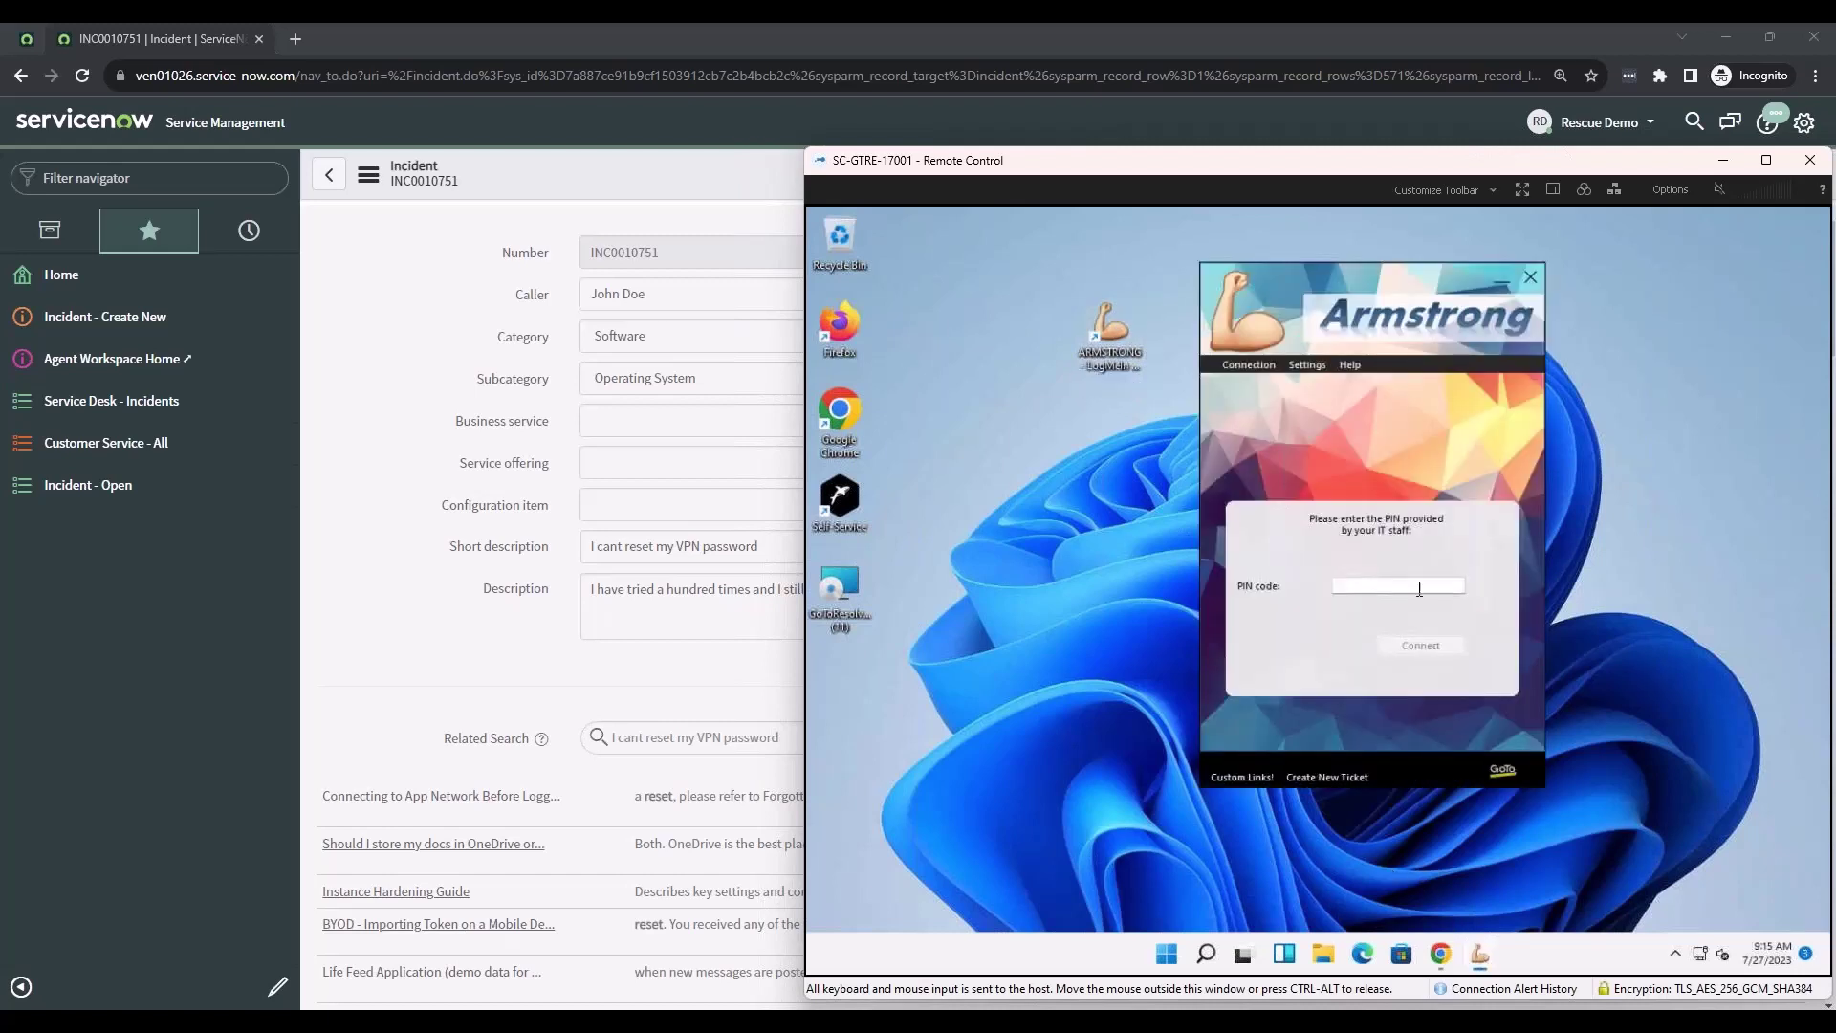
- Enter the Rescue PIN in the calling card, connect, and switch to the Technician Console
{"action": "left_click", "coordinate": [1409, 595]}
{"action": "type", "text": "866444"}
{"action": "left_click", "coordinate": [1445, 651]}
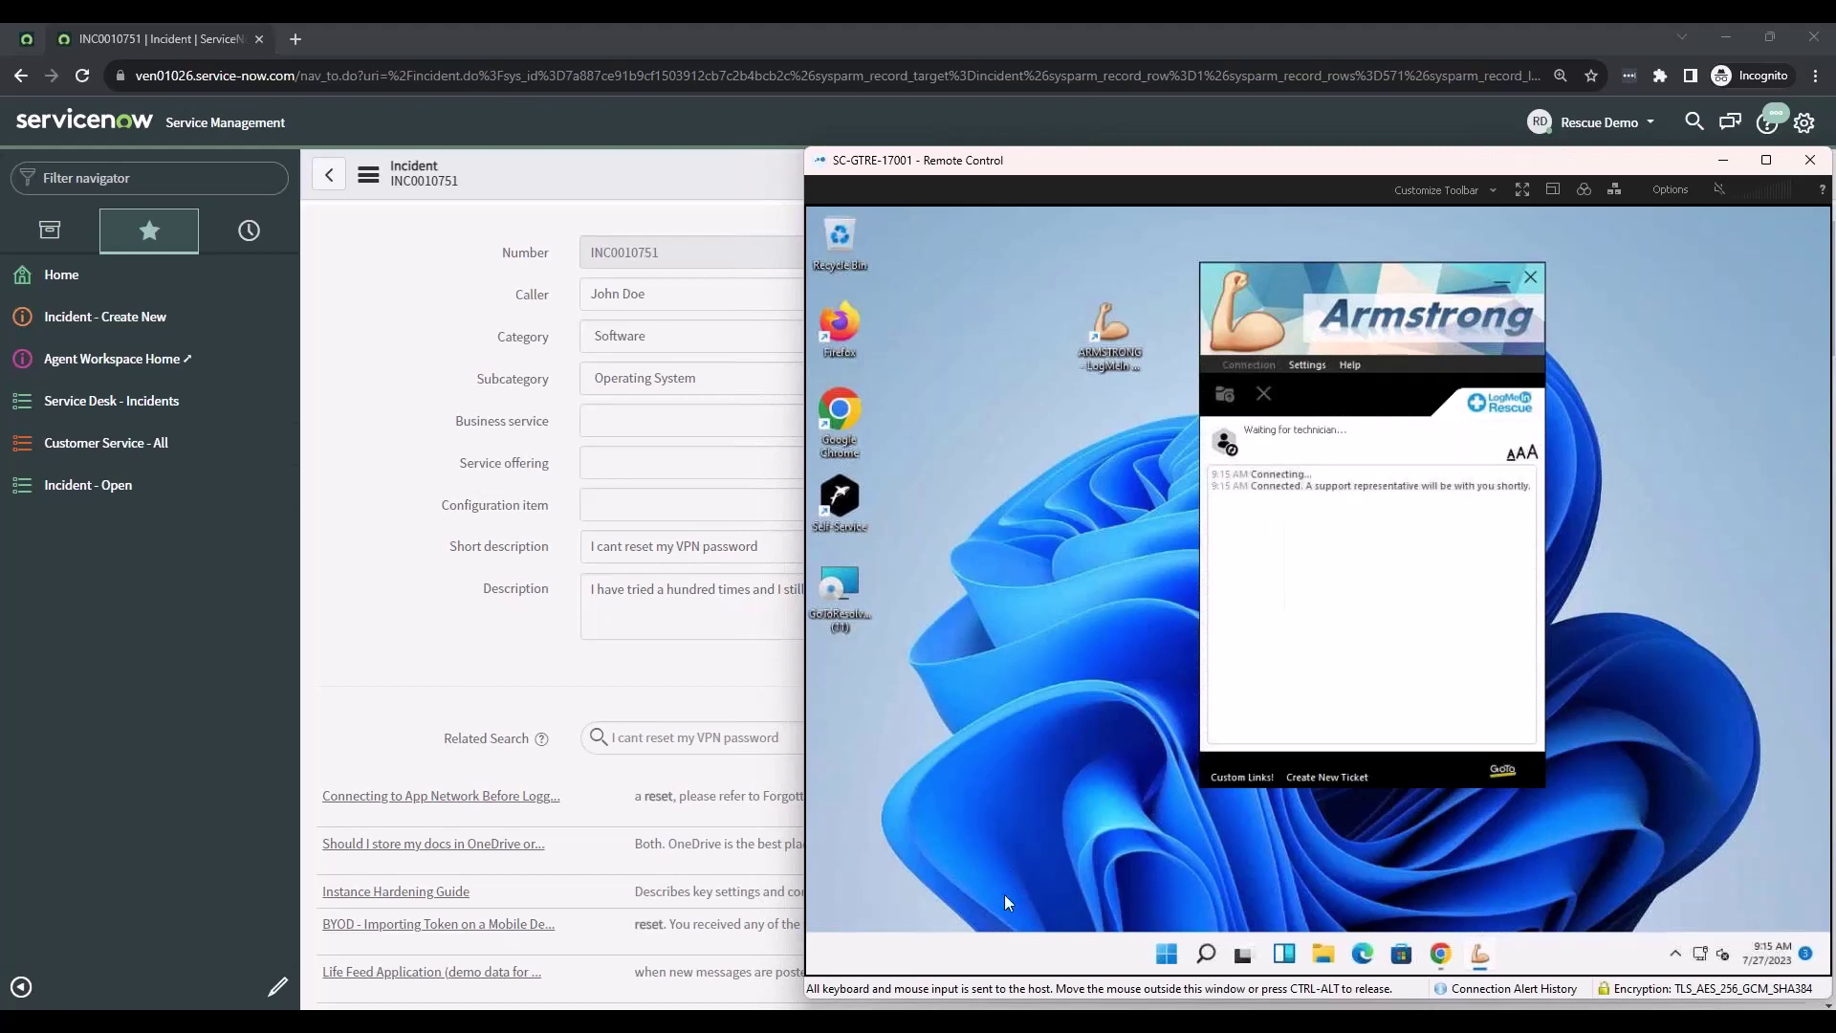
{"action": "key", "text": "alt+Tab"}
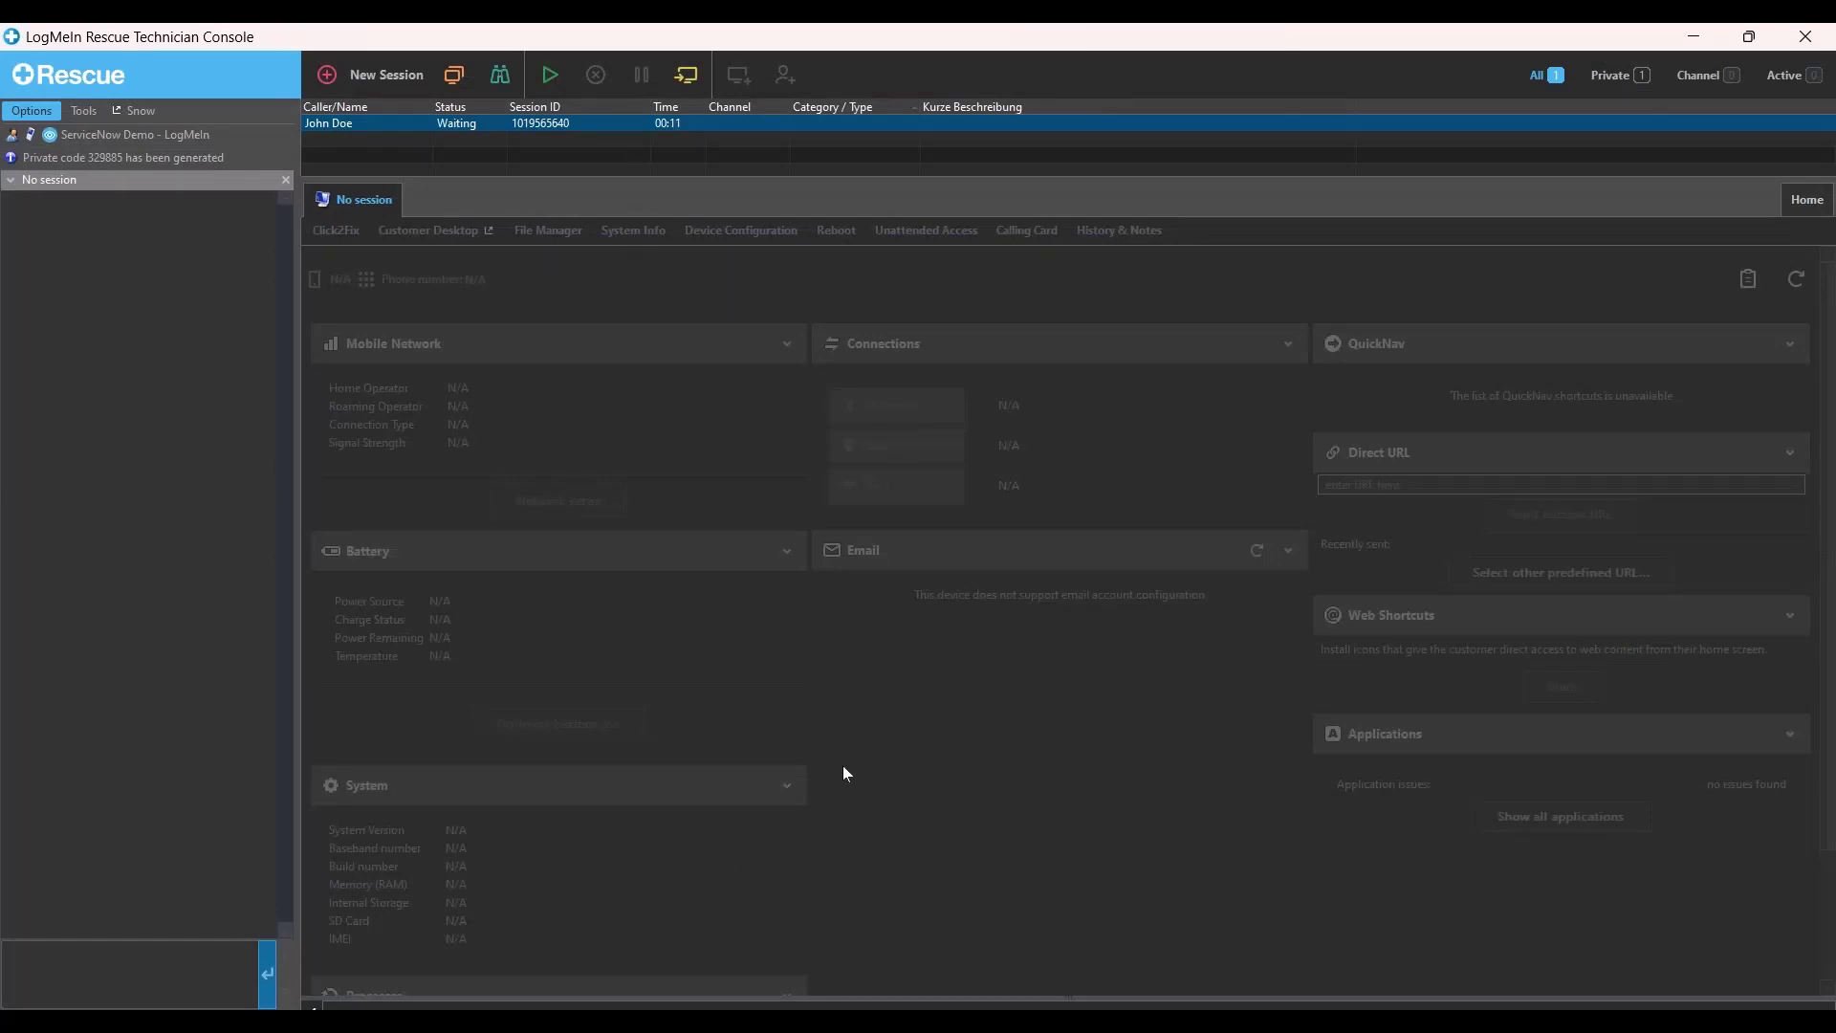
- Close ServiceNow's Rescue Pincode popup, minimize Chrome, and pick up the waiting session from the queue
{"action": "mouse_move", "coordinate": [751, 1019]}
{"action": "left_click", "coordinate": [455, 129]}
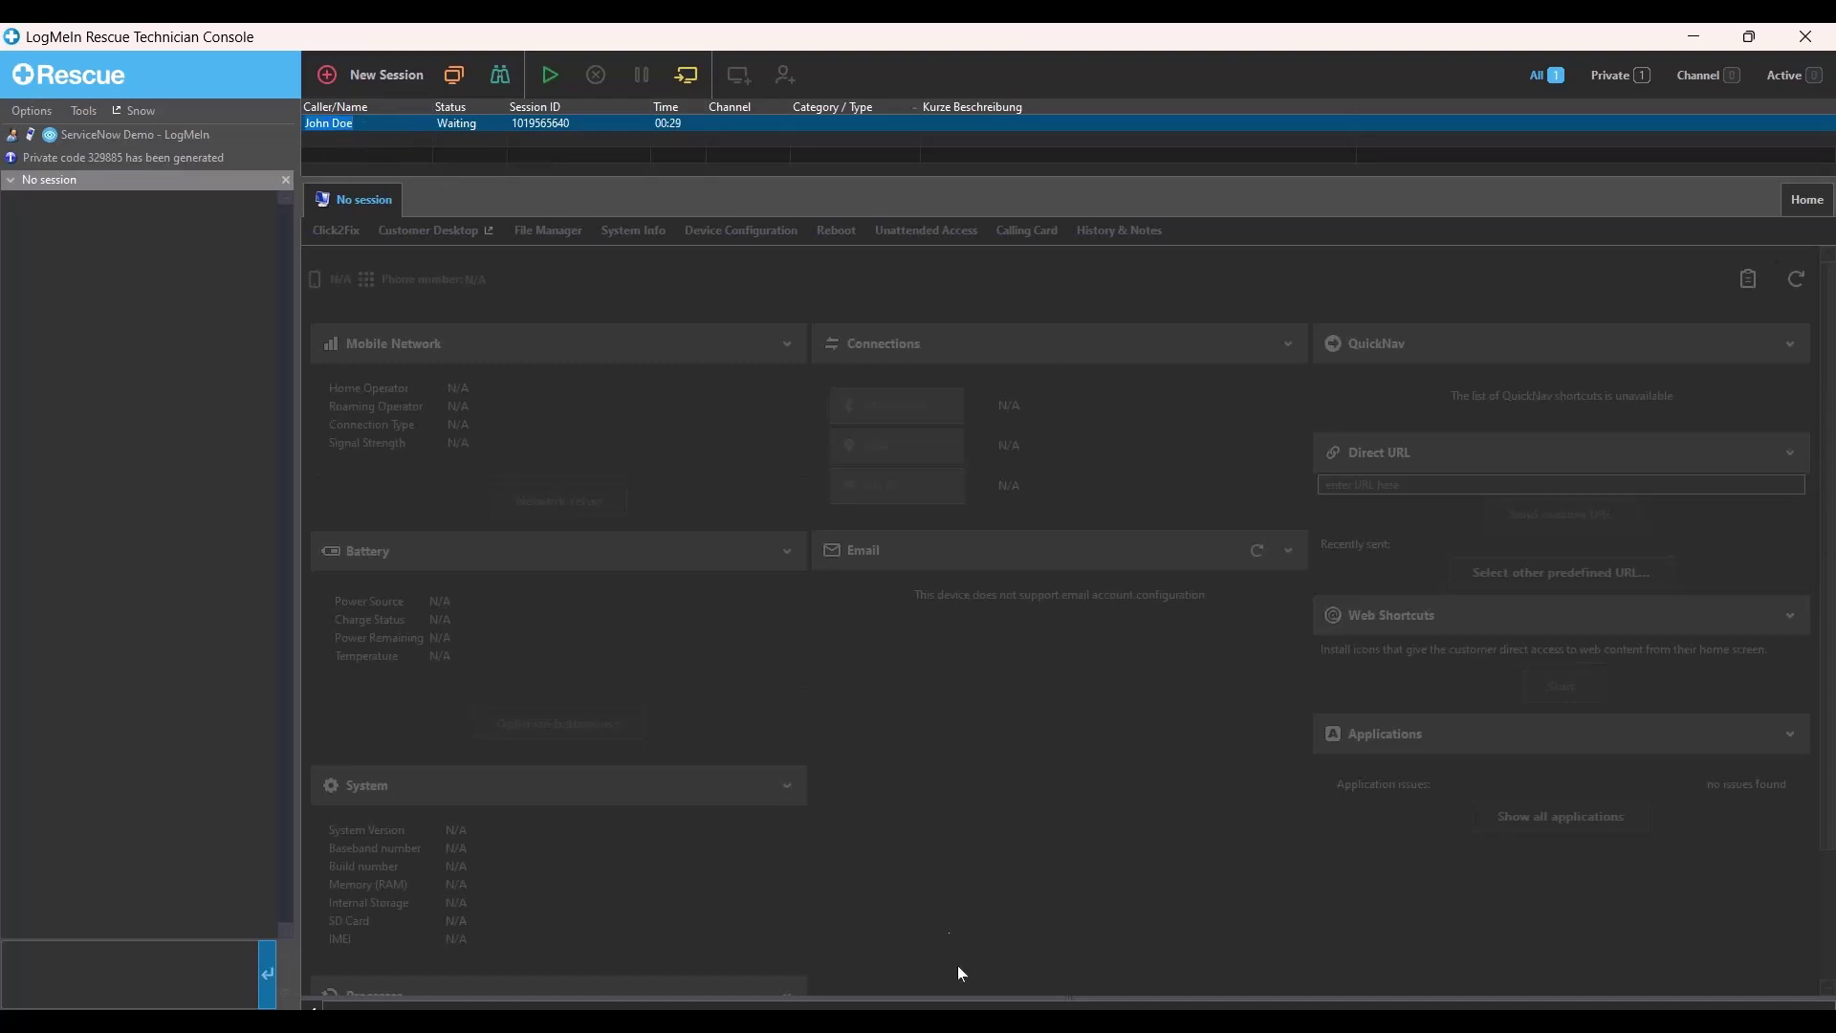
{"action": "mouse_move", "coordinate": [961, 1004]}
{"action": "left_click", "coordinate": [1073, 934]}
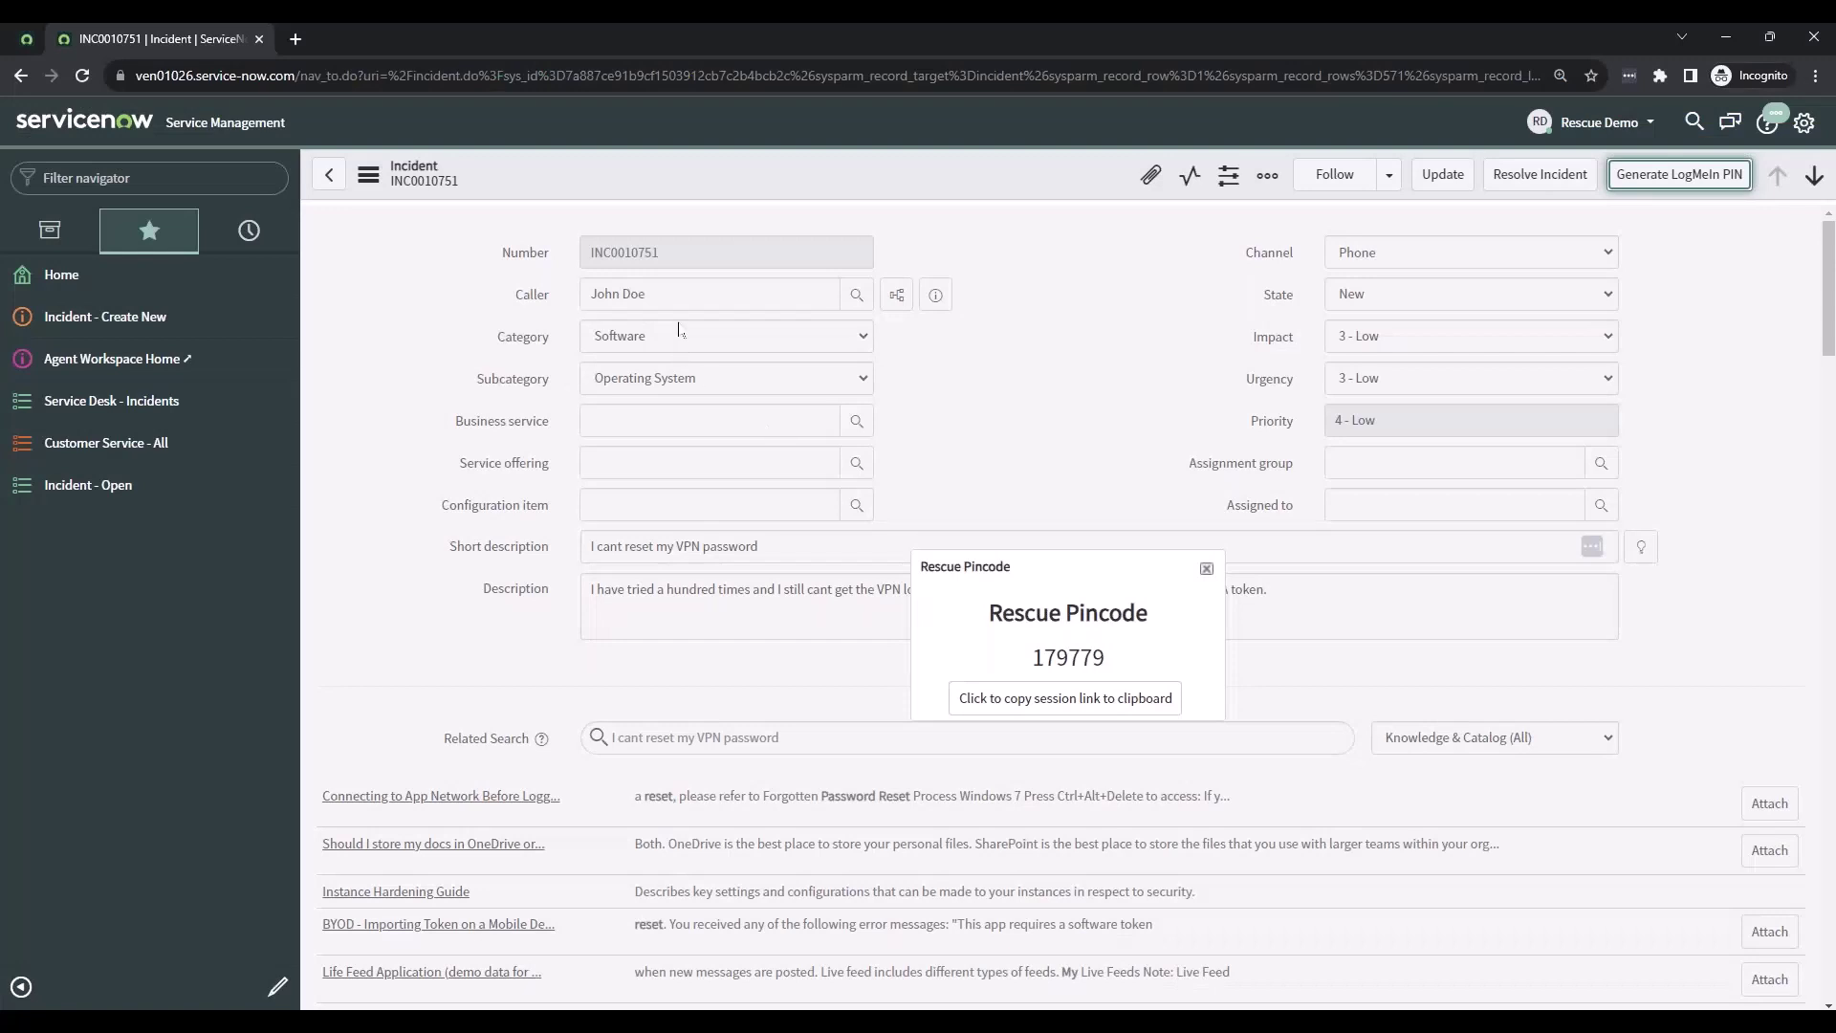
{"action": "left_click", "coordinate": [1206, 567]}
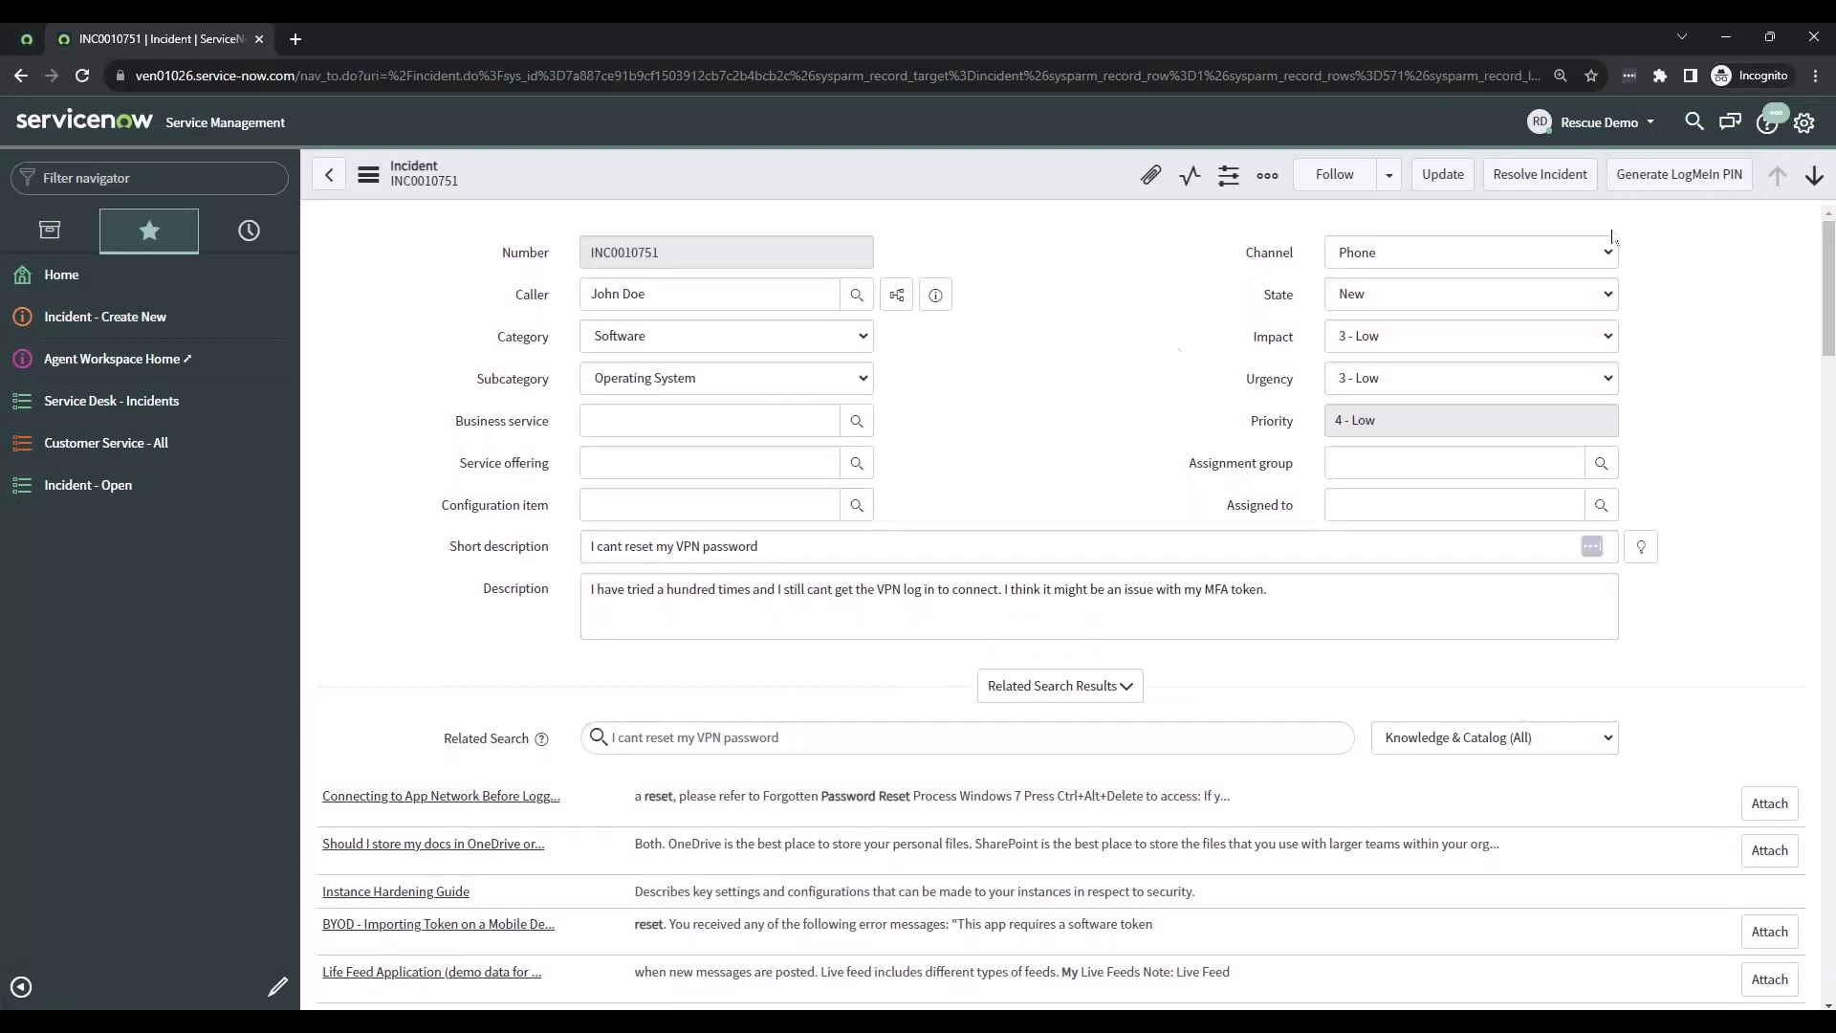
{"action": "left_click", "coordinate": [1726, 36]}
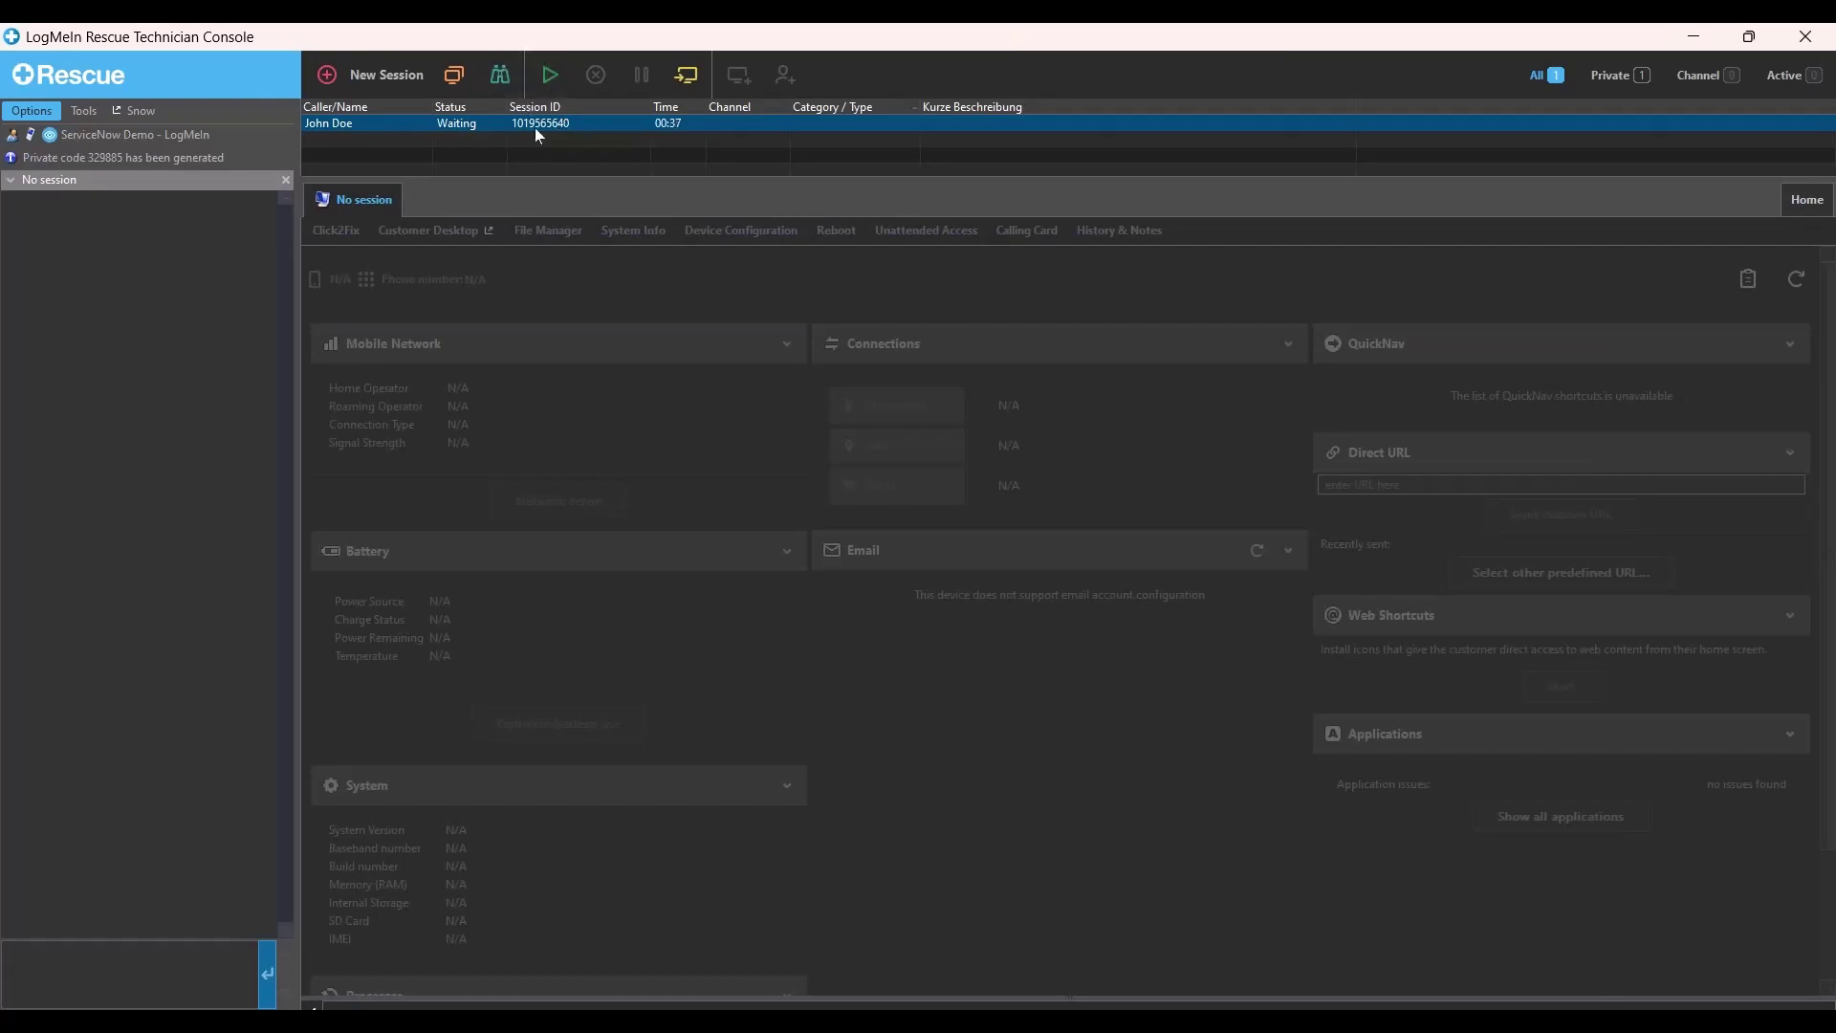
{"action": "double_click", "coordinate": [455, 126]}
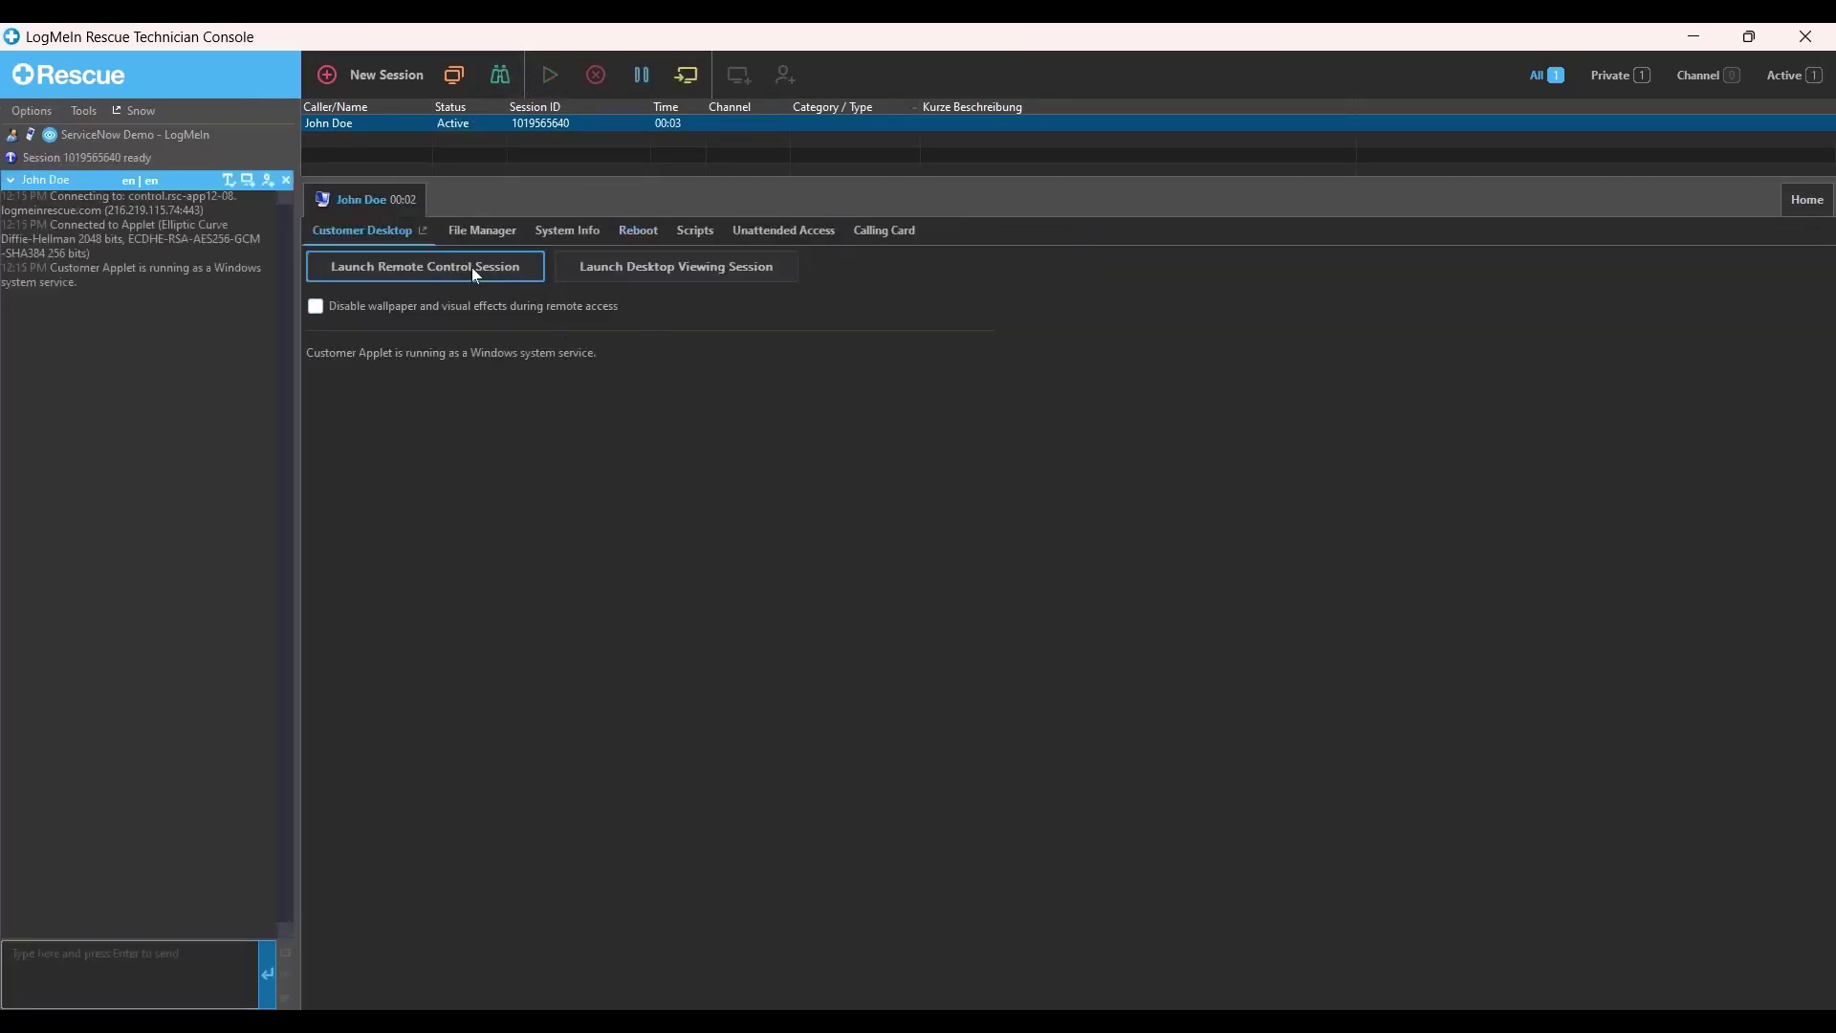
- Launch remote control, grant the technician permissions on the customer side, and rearrange the customer's windows
{"action": "left_click", "coordinate": [472, 267]}
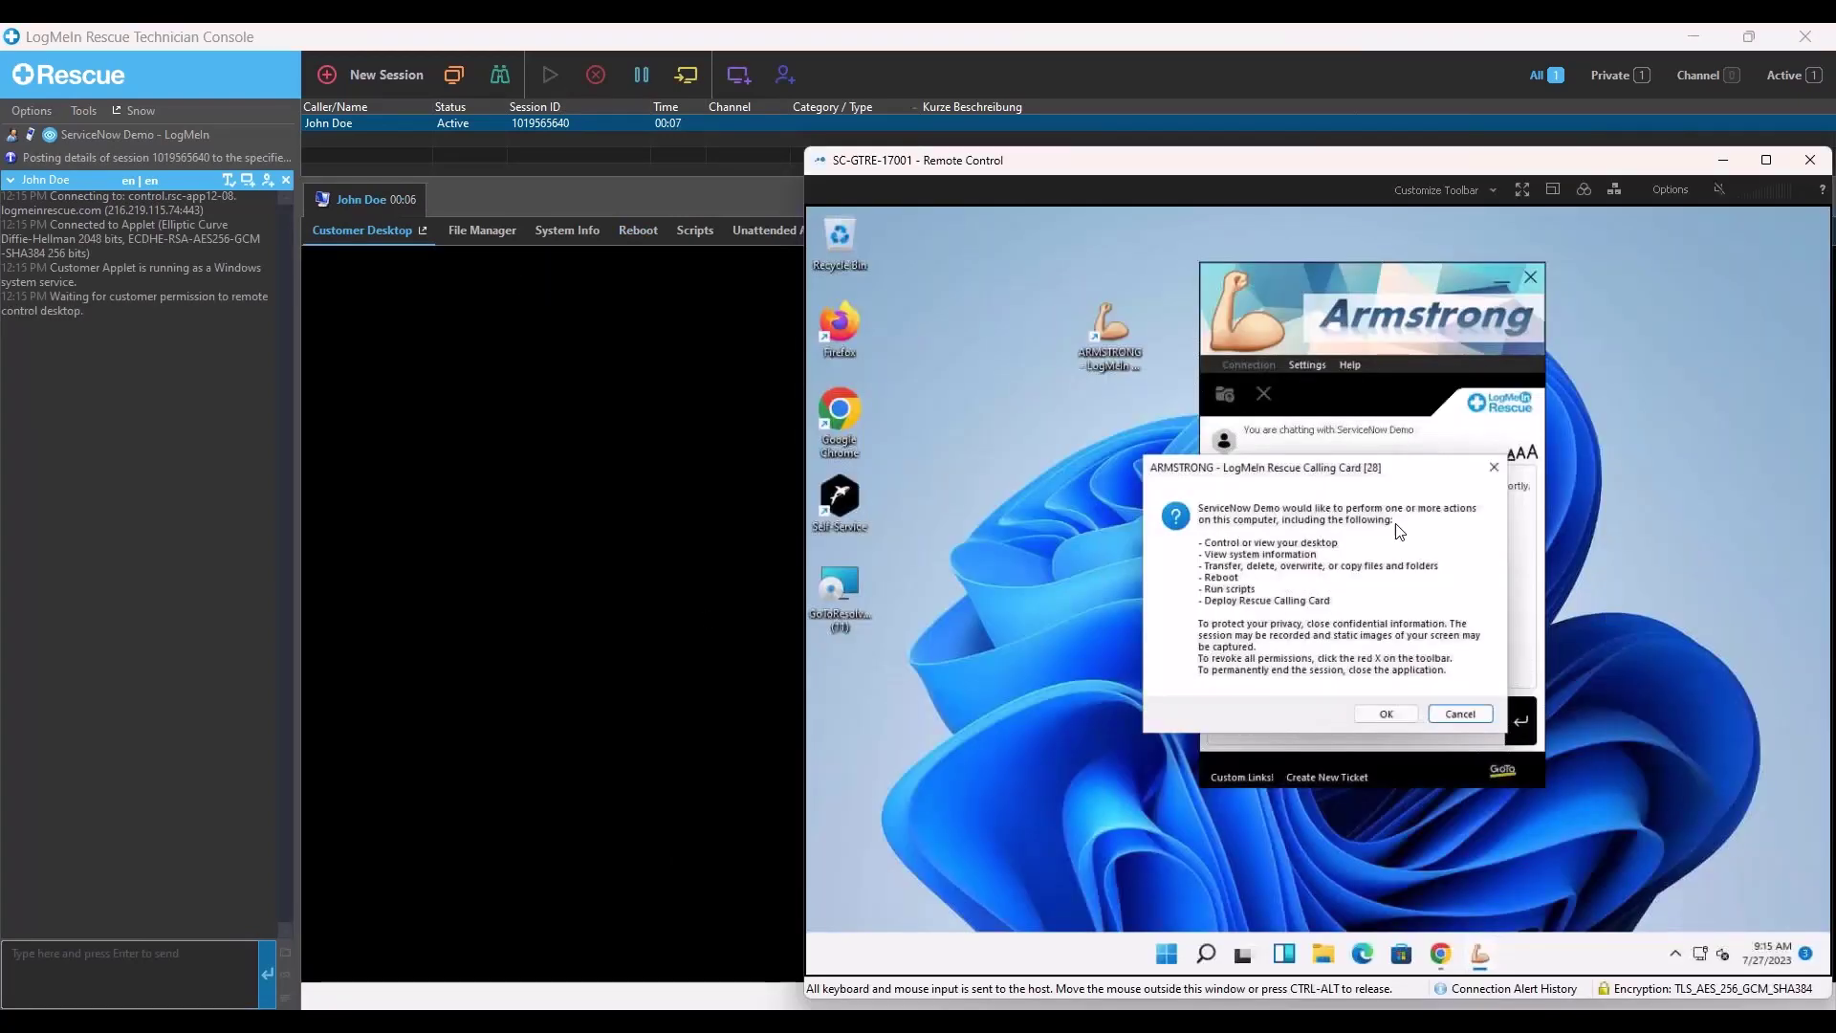
{"action": "left_click_drag", "start_coordinate": [1385, 470], "coordinate": [1296, 449]}
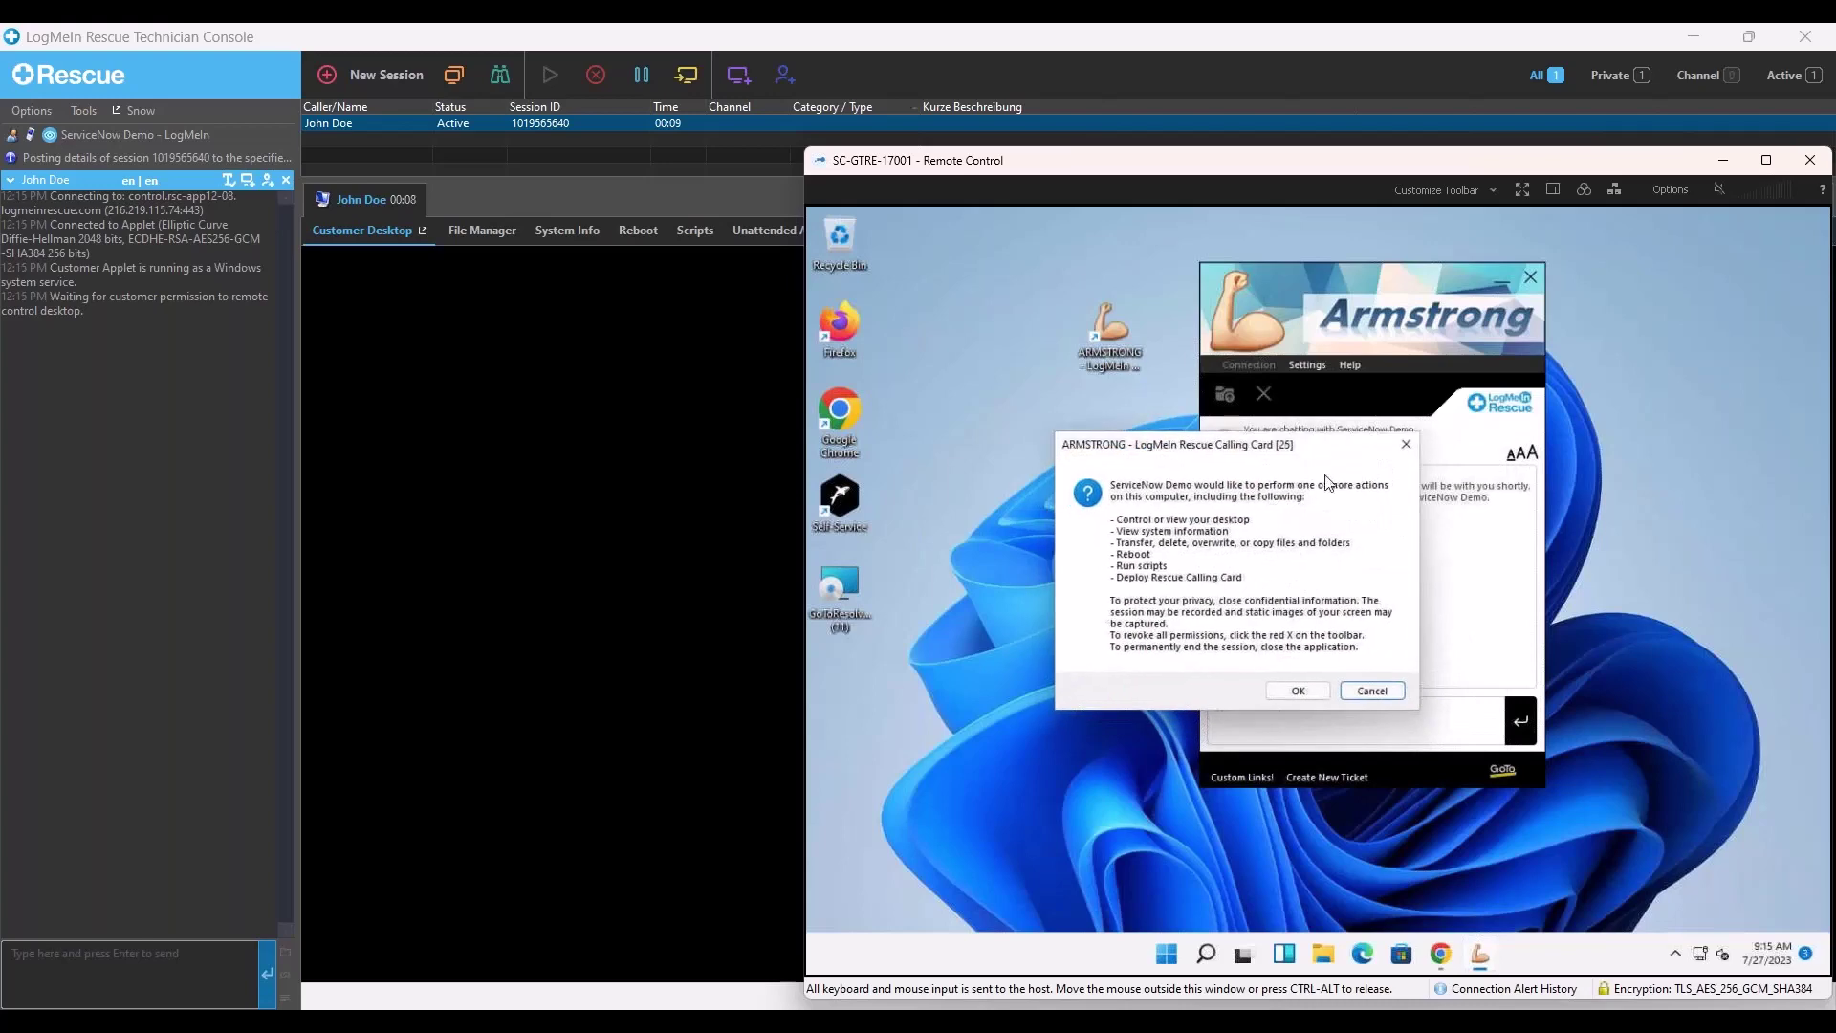
{"action": "left_click", "coordinate": [1299, 696]}
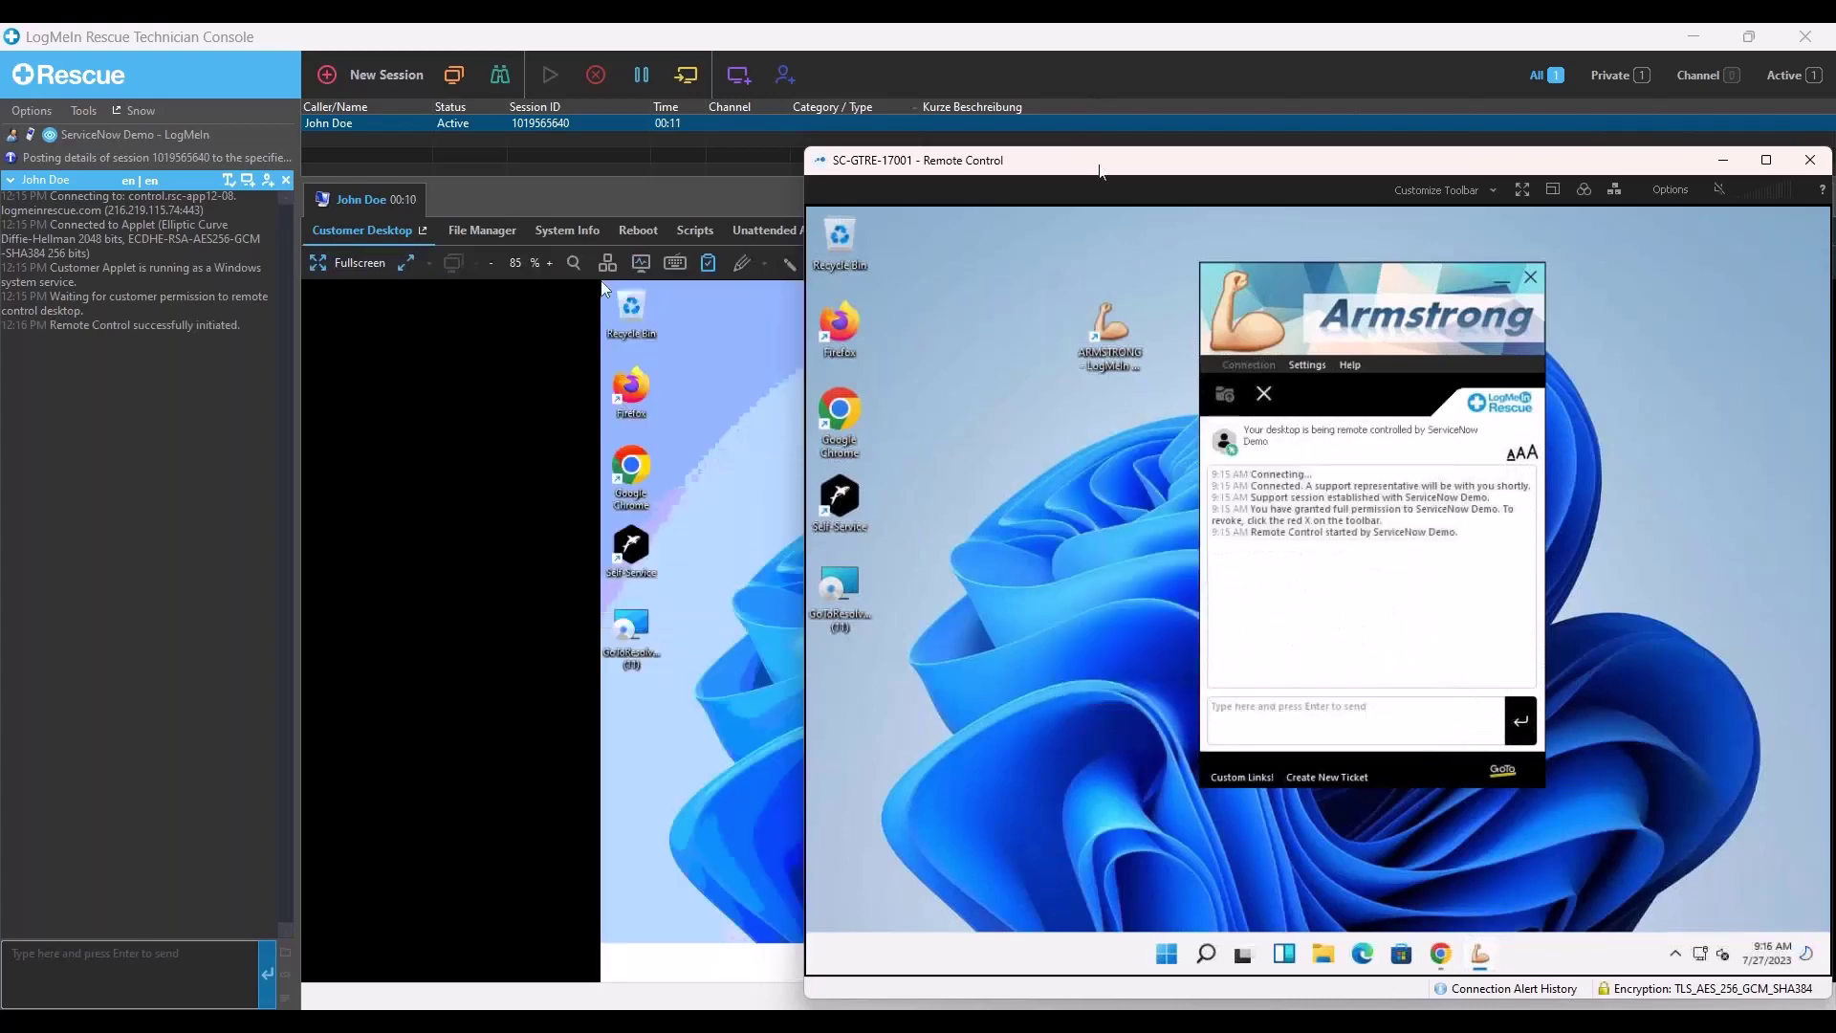
{"action": "left_click_drag", "start_coordinate": [1098, 165], "coordinate": [1304, 373]}
{"action": "left_click_drag", "start_coordinate": [1516, 486], "coordinate": [1276, 483]}
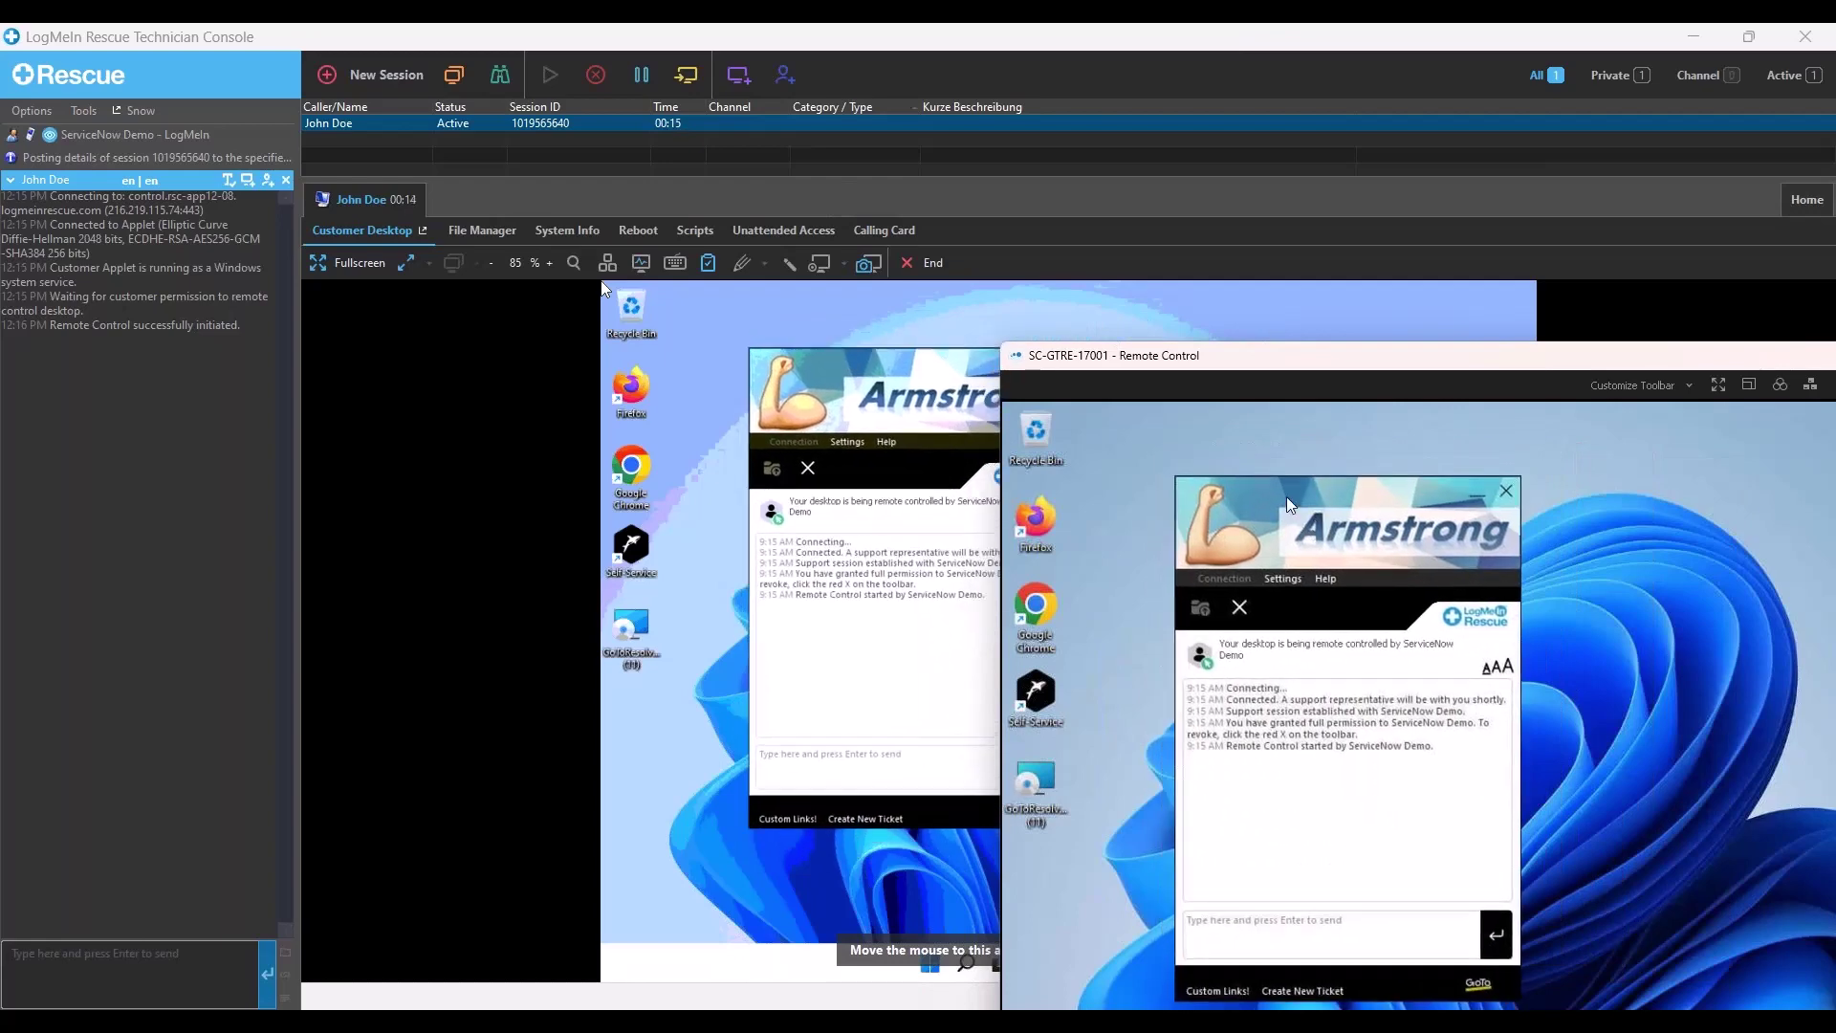
{"action": "left_click", "coordinate": [1129, 199]}
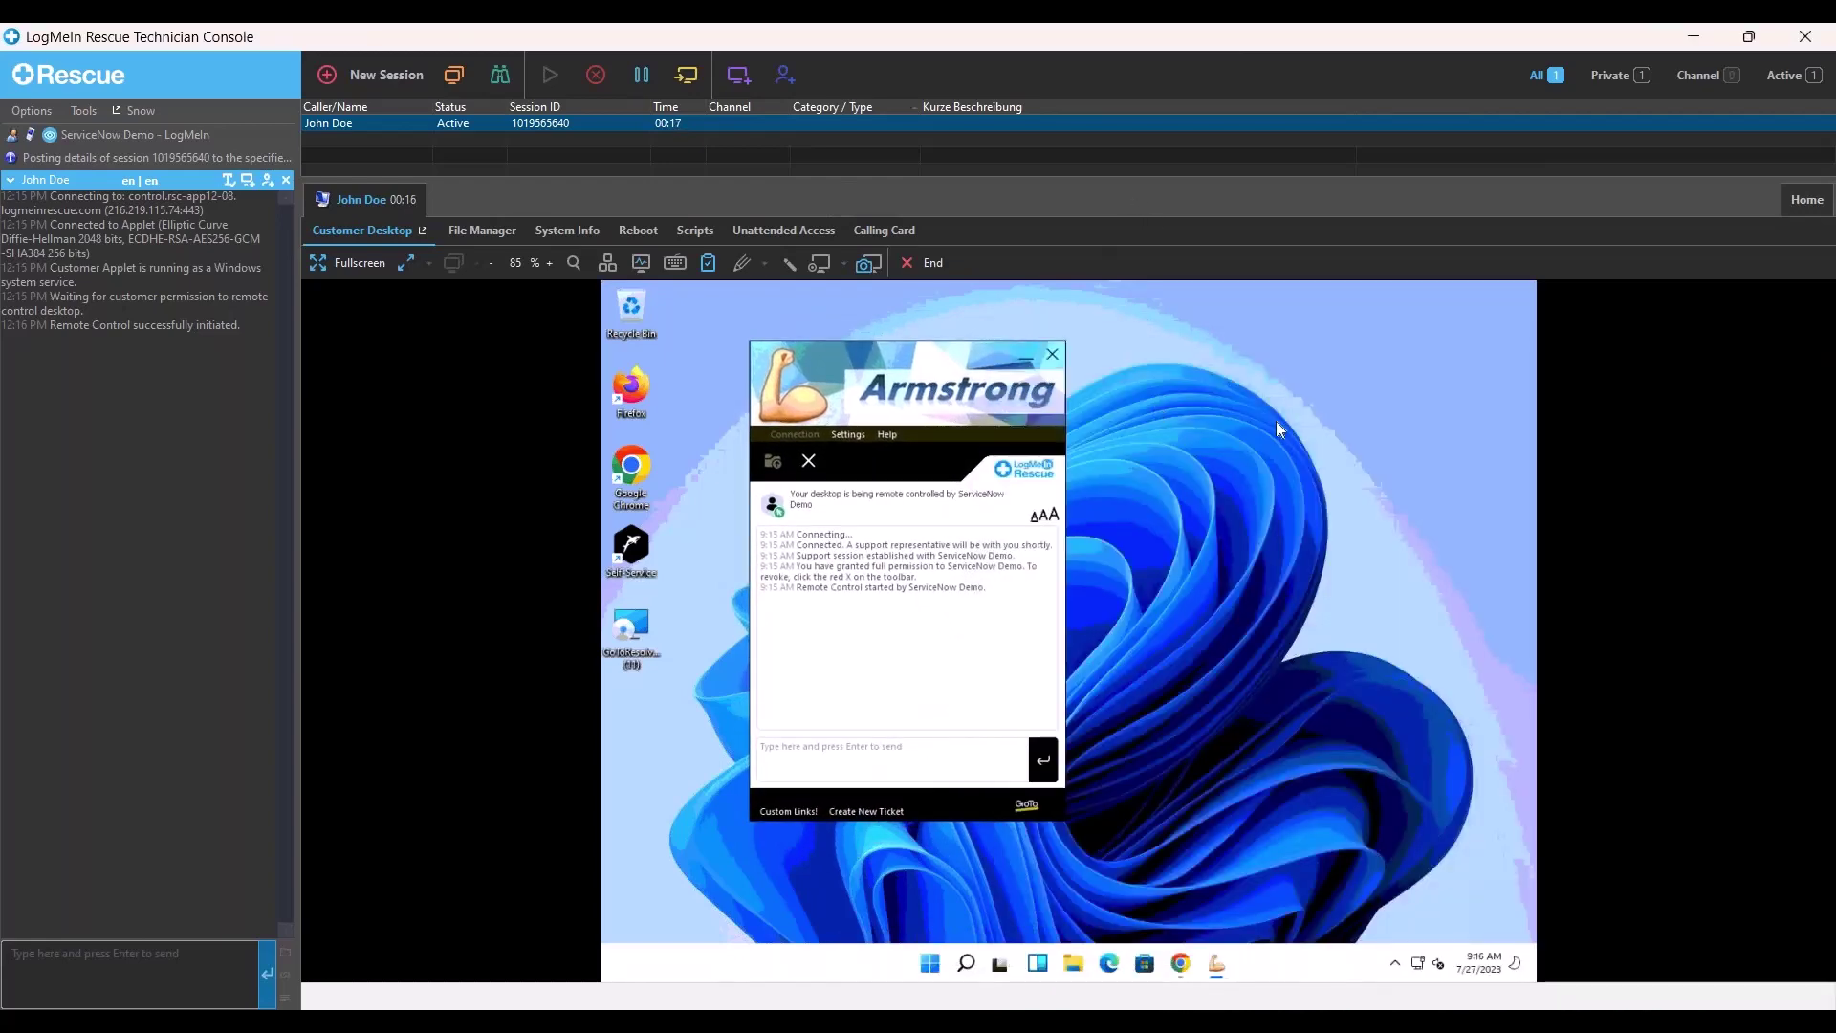
{"action": "key", "text": "alt+Tab"}
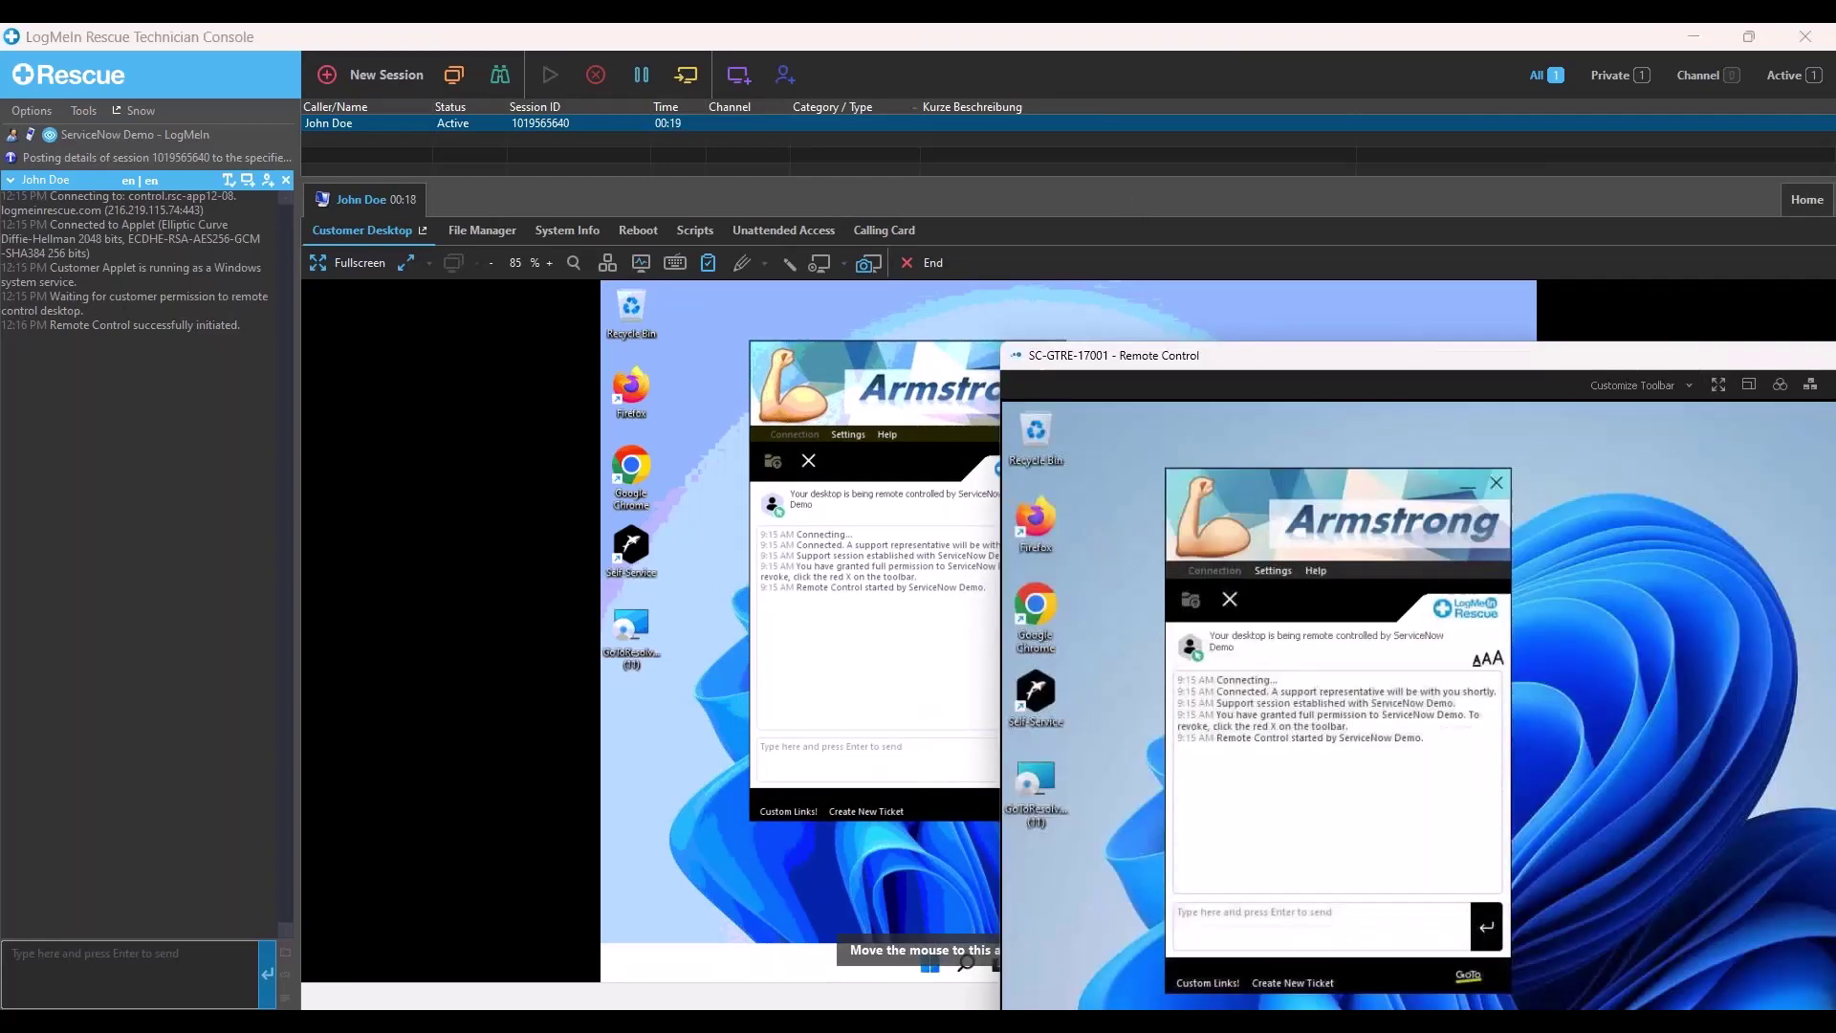
{"action": "key", "text": "alt+Tab"}
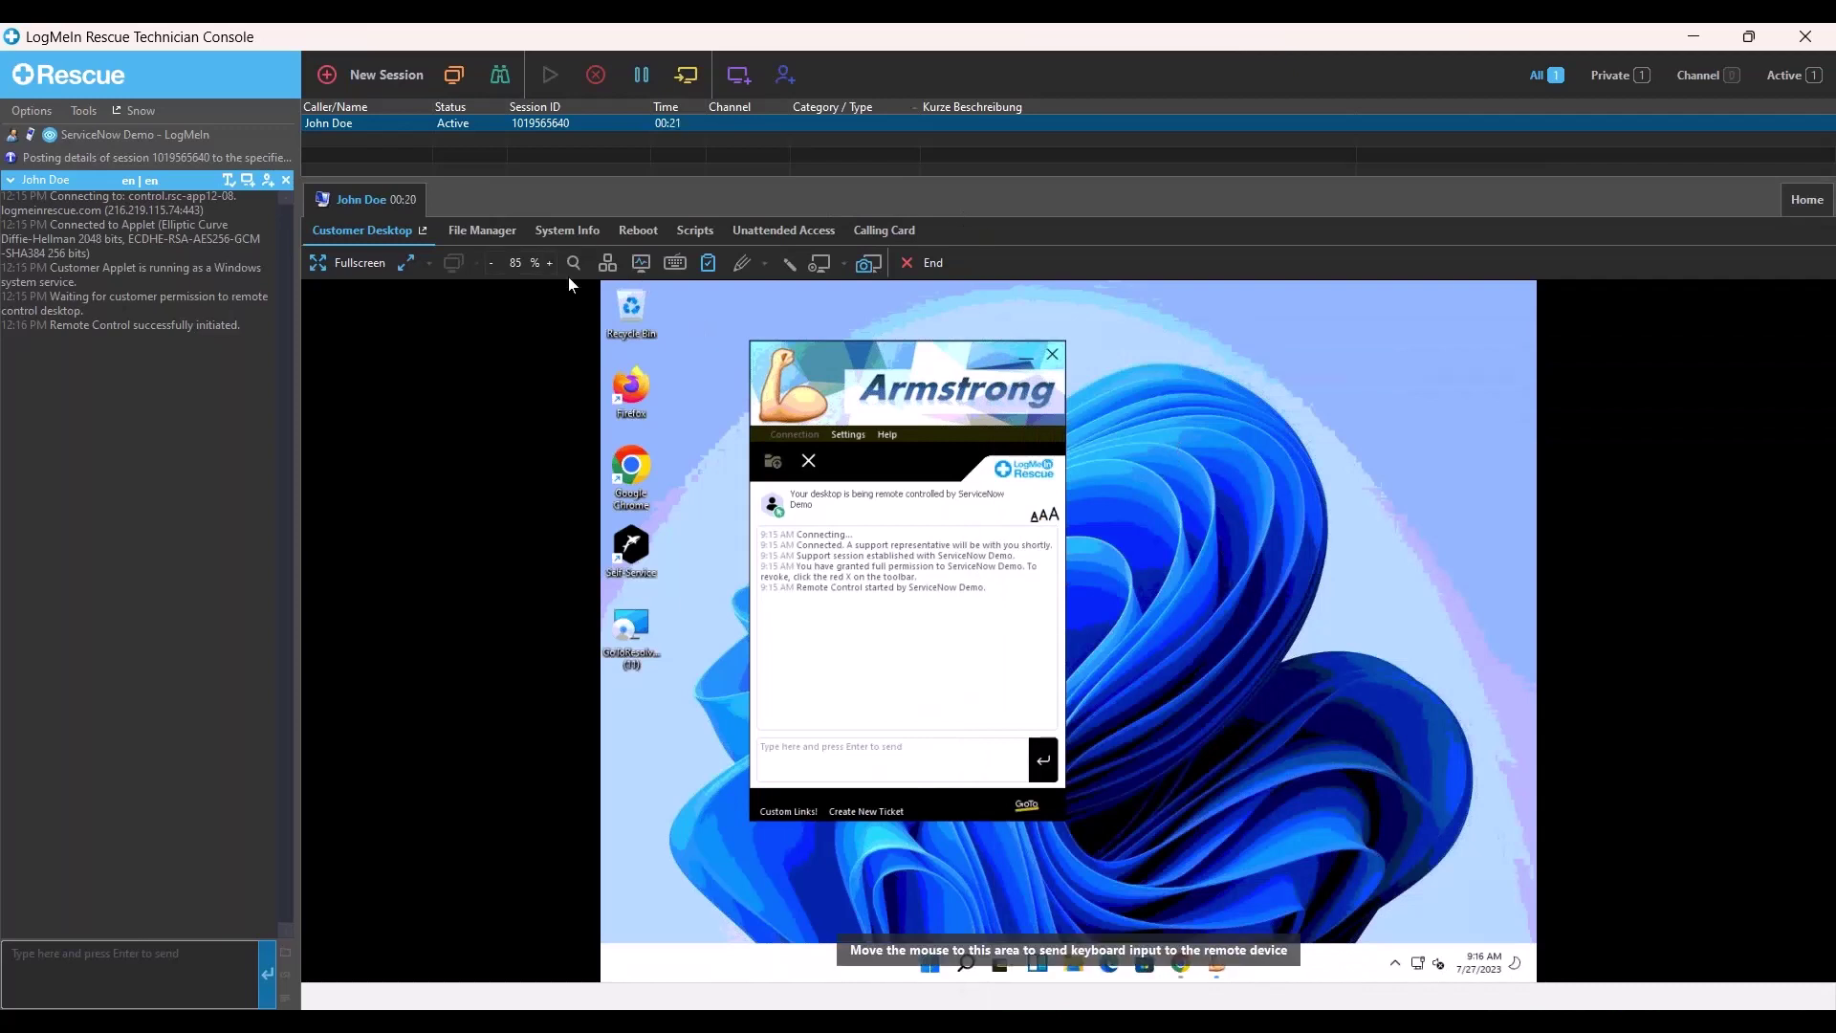
- Draw a red test arrow on the remote screen with the pen, then clear the drawing
{"action": "left_click", "coordinate": [747, 268]}
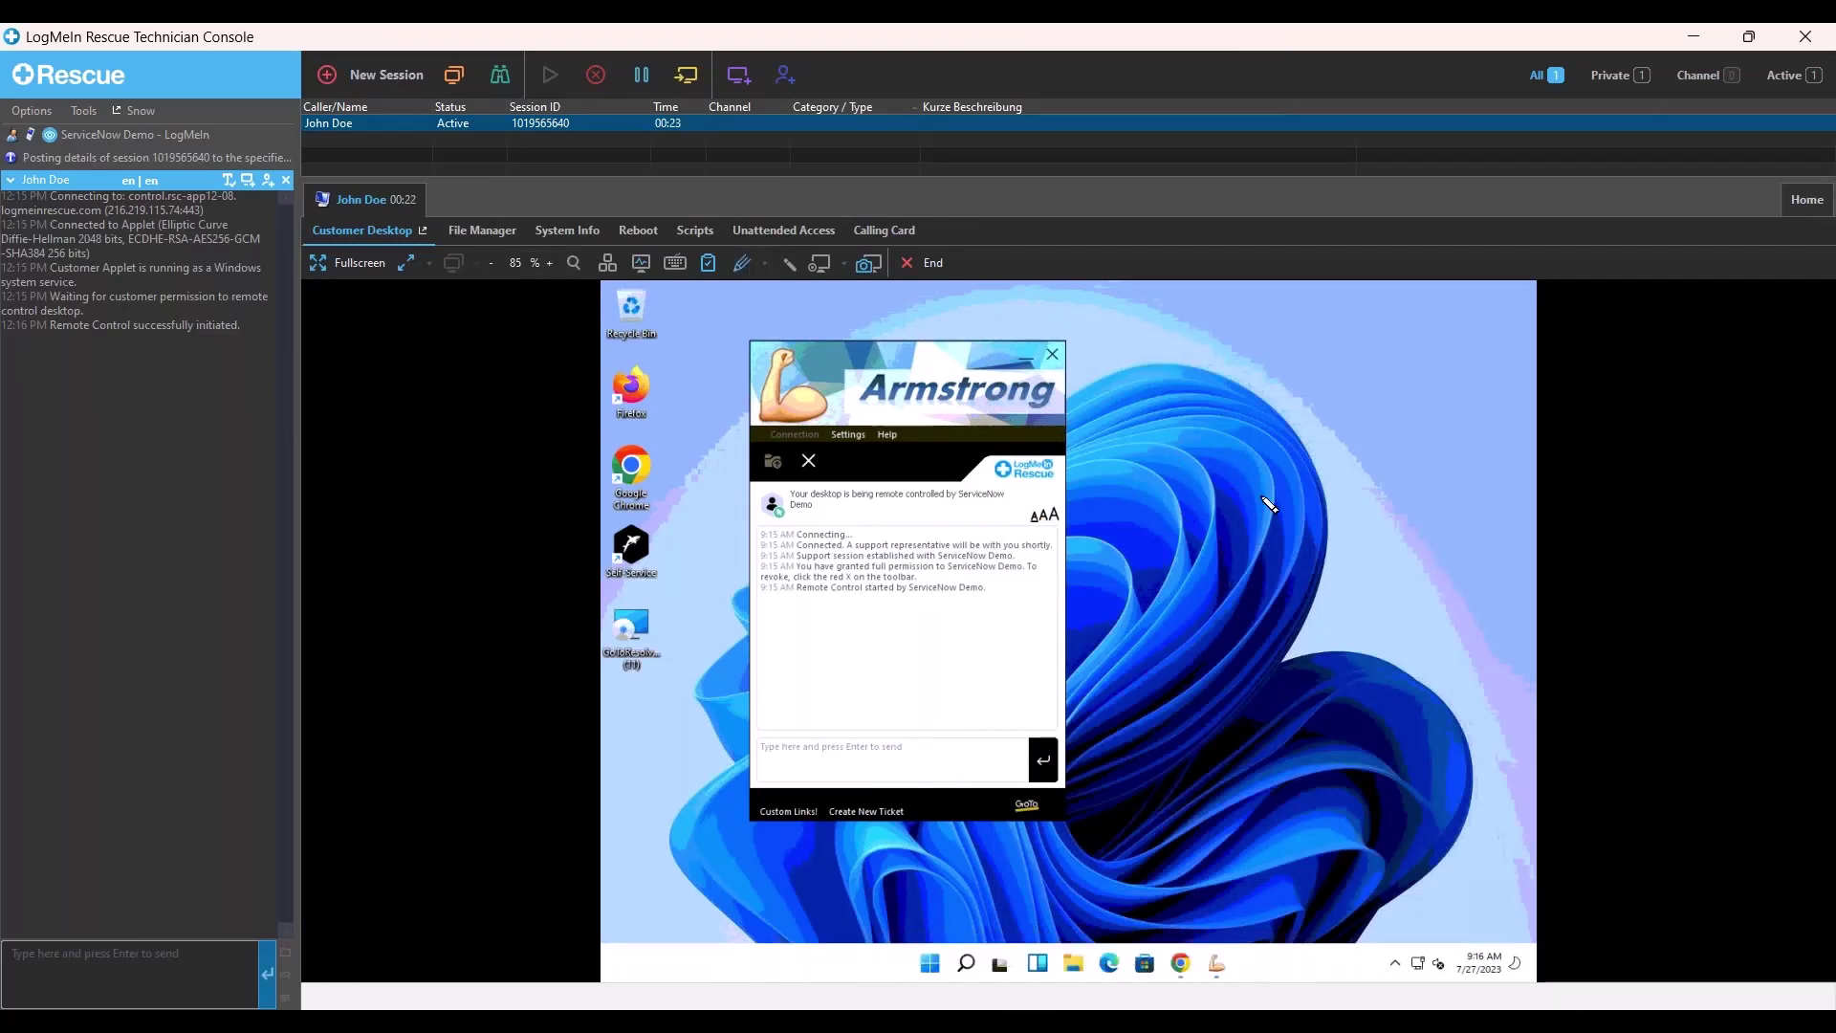
{"action": "left_click_drag", "start_coordinate": [1383, 676], "coordinate": [1406, 838]}
{"action": "left_click_drag", "start_coordinate": [1406, 903], "coordinate": [1404, 907]}
{"action": "left_click_drag", "start_coordinate": [1427, 858], "coordinate": [1394, 934]}
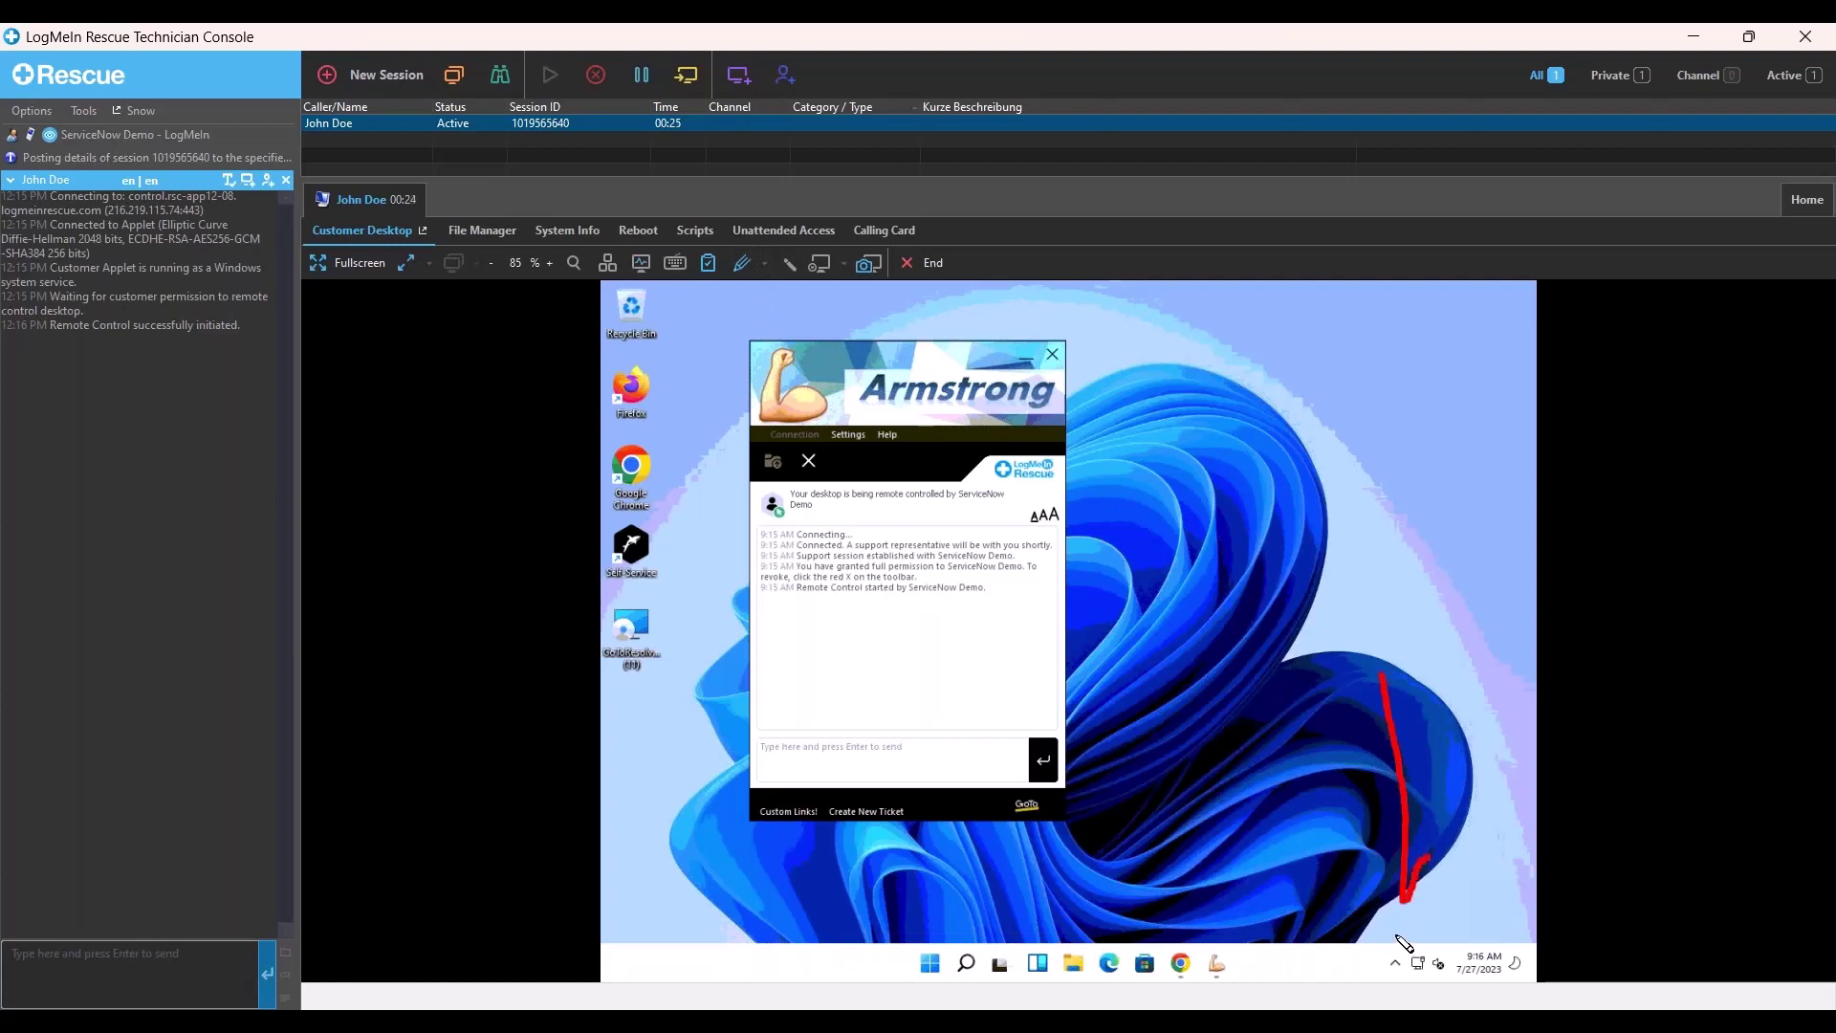
{"action": "left_click_drag", "start_coordinate": [1354, 869], "coordinate": [1395, 935]}
{"action": "left_click", "coordinate": [782, 265]}
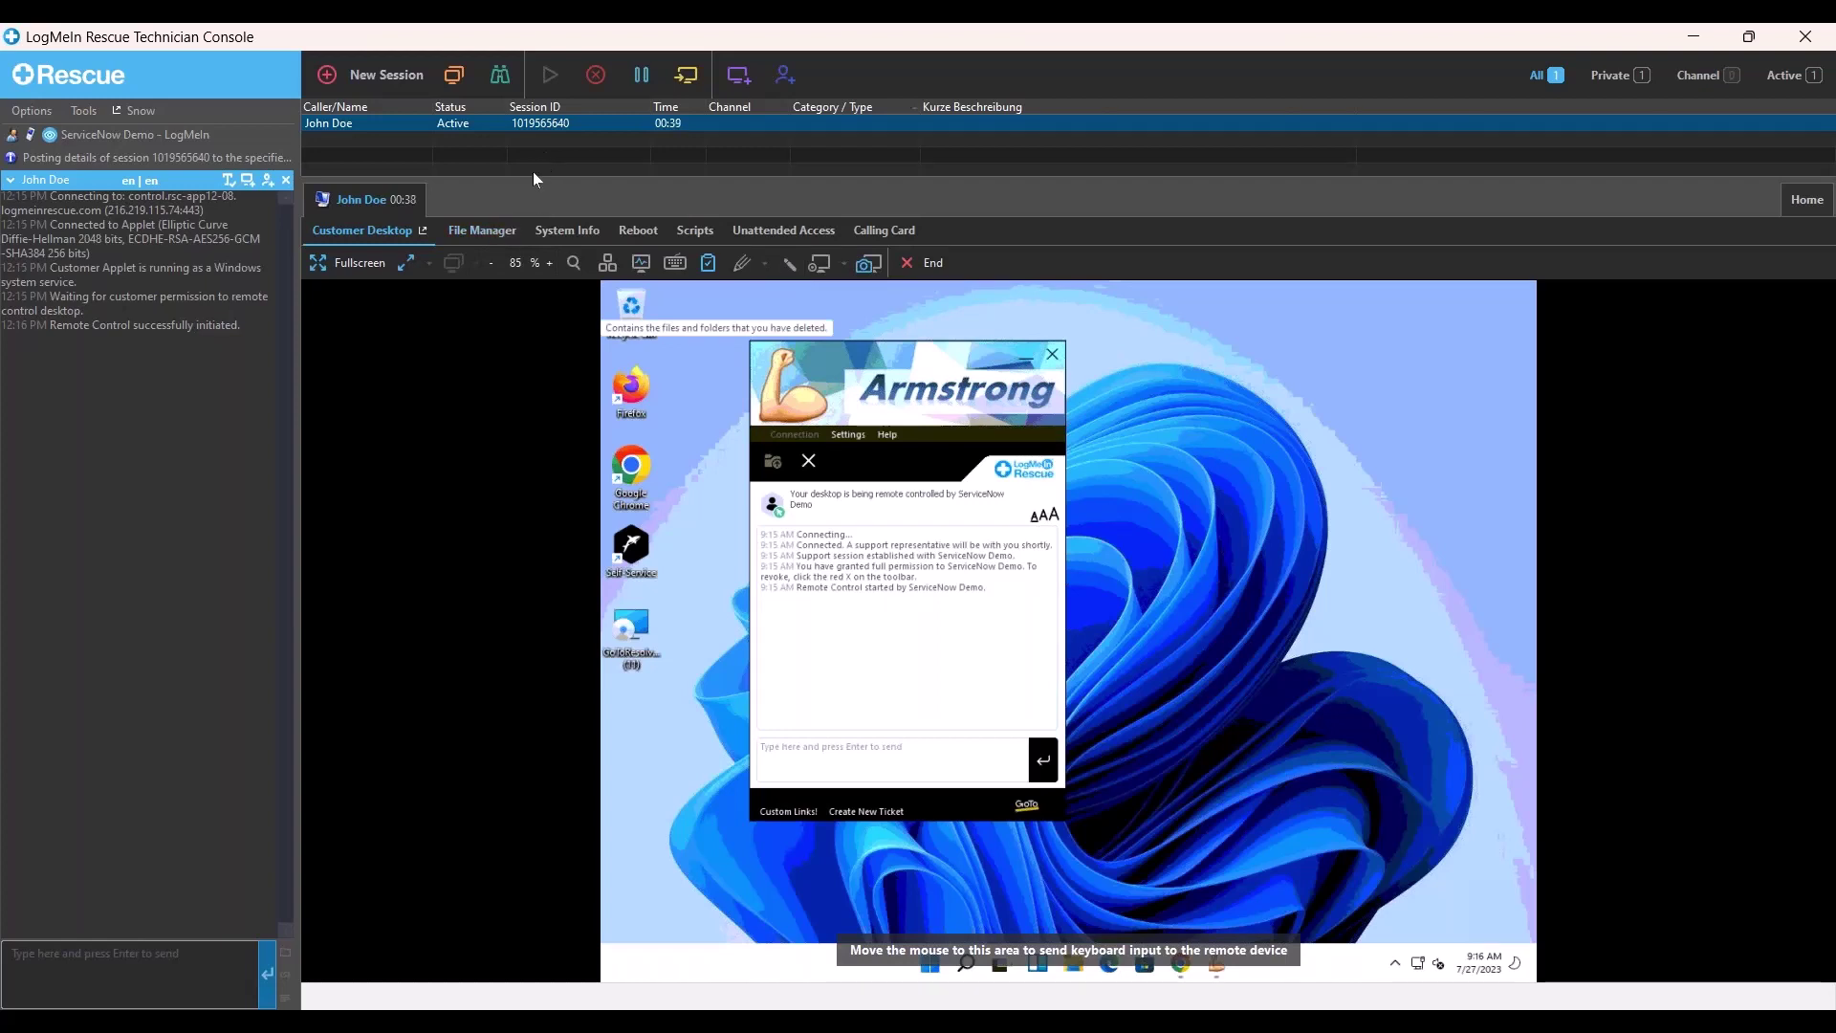
{"action": "left_click", "coordinate": [494, 233]}
{"action": "left_click", "coordinate": [470, 283]}
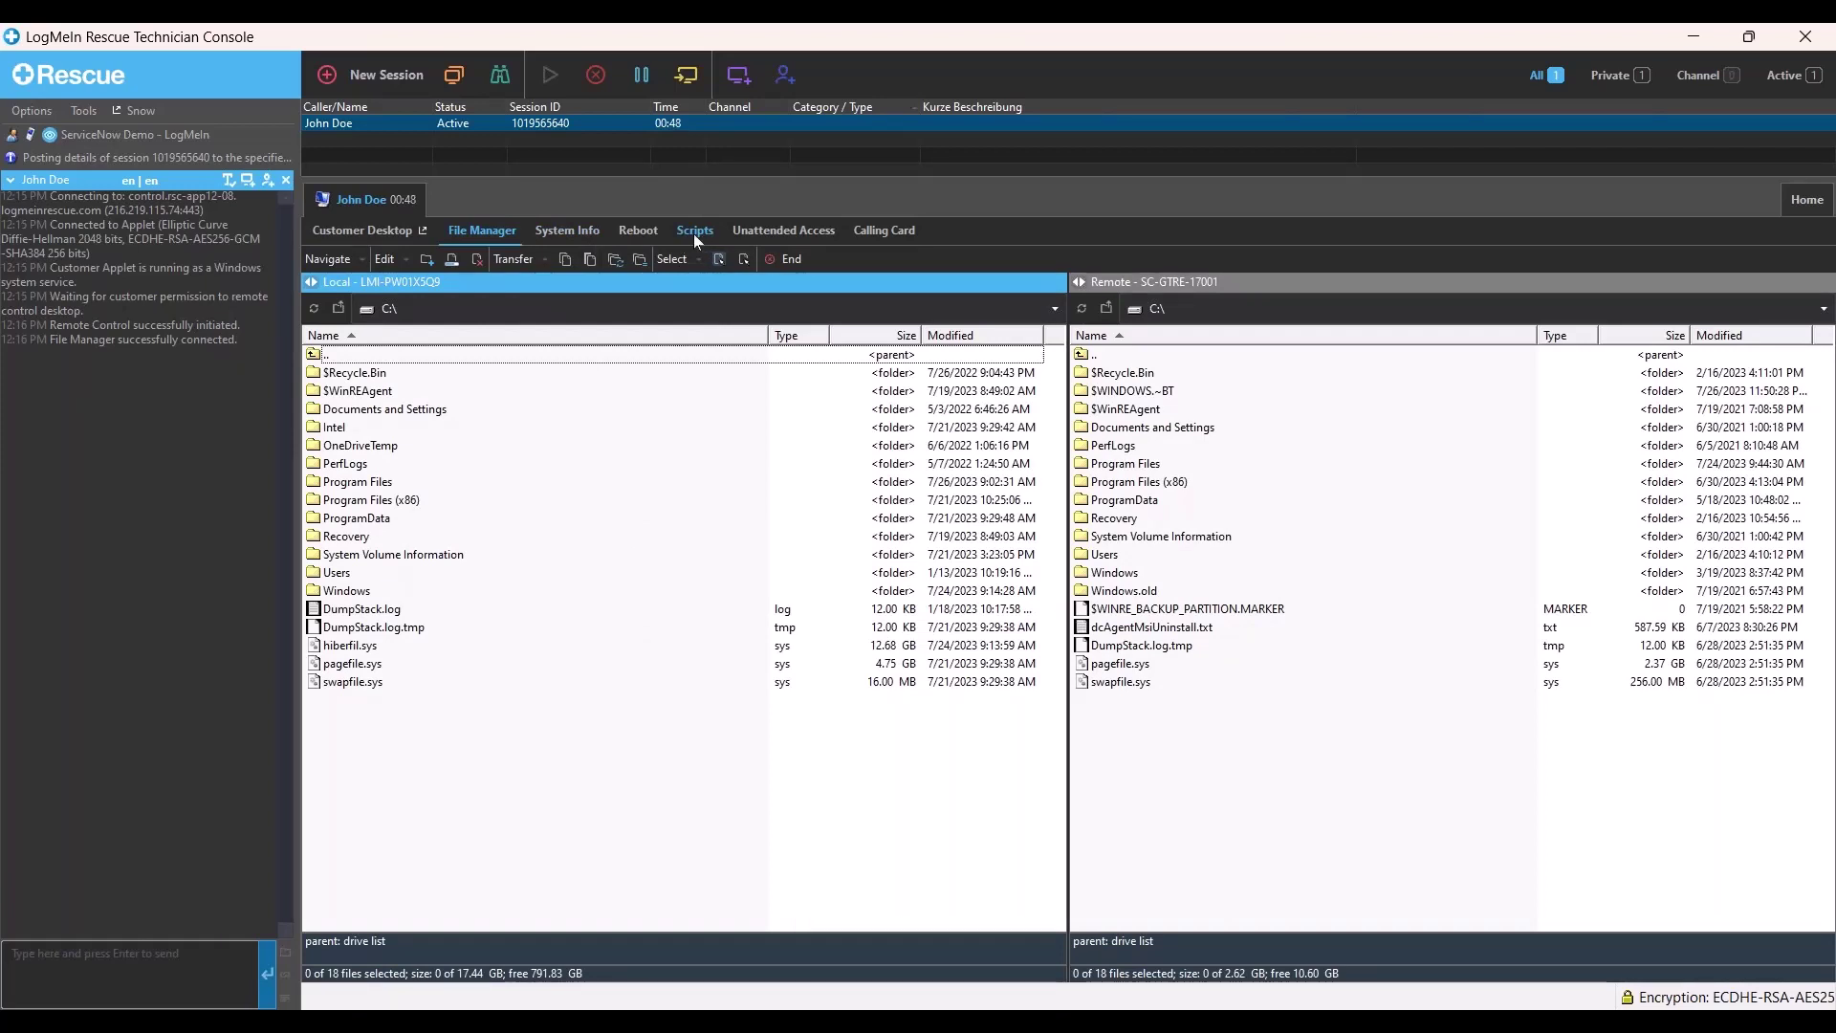
{"action": "left_click_drag", "start_coordinate": [266, 361], "coordinate": [6, 198]}
{"action": "left_click", "coordinate": [268, 227]}
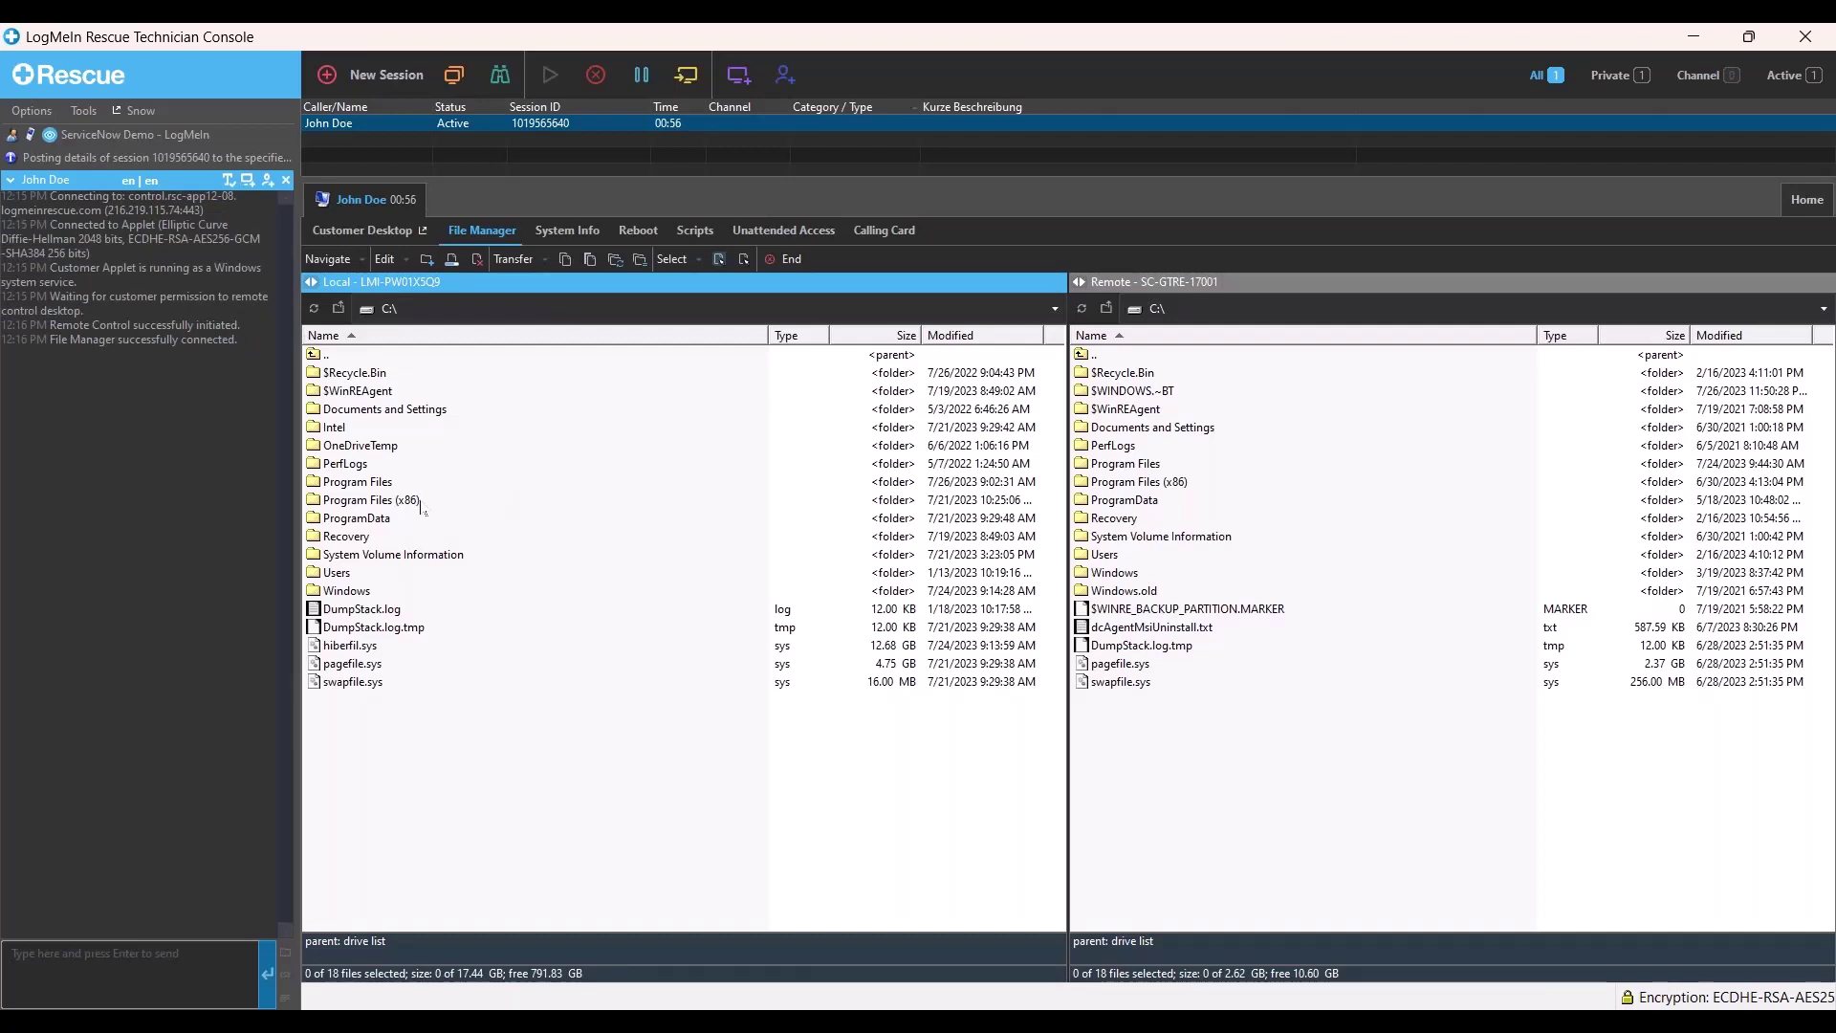
- Request the remote PC's dashboard data on System Info and highlight the resulting log lines
{"action": "left_click", "coordinate": [572, 237]}
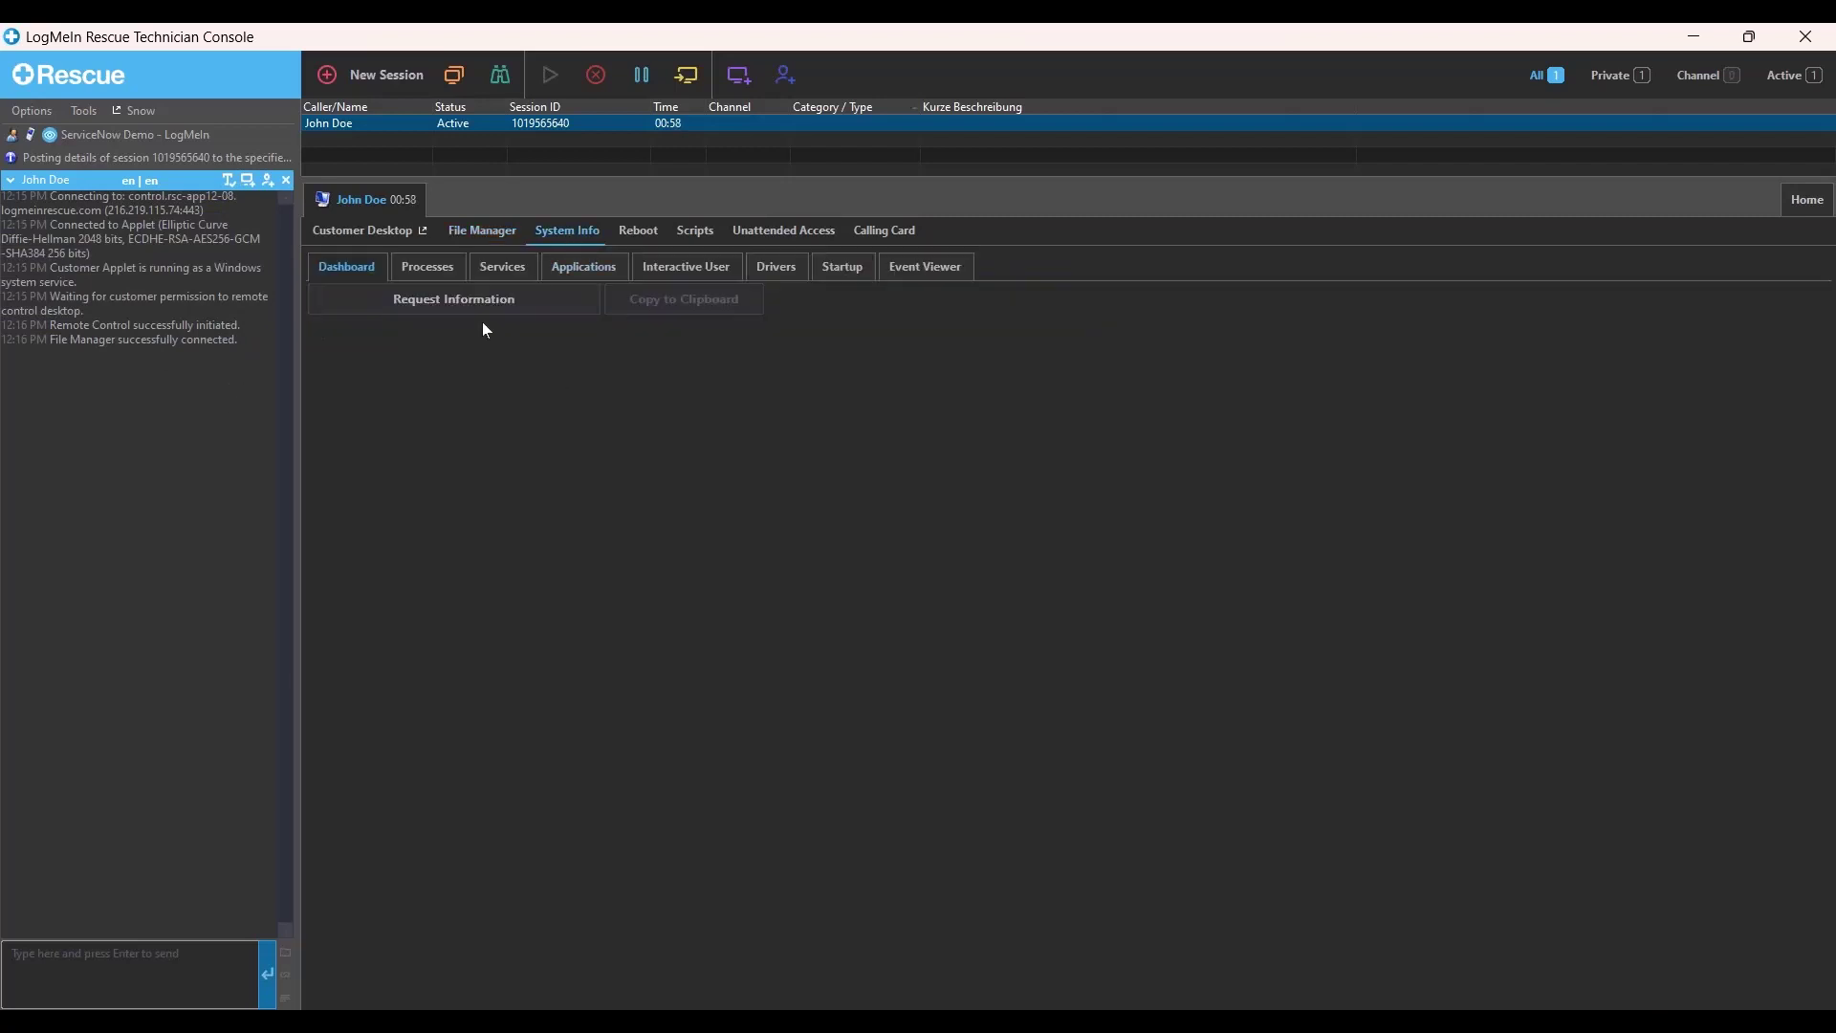
{"action": "left_click", "coordinate": [474, 303]}
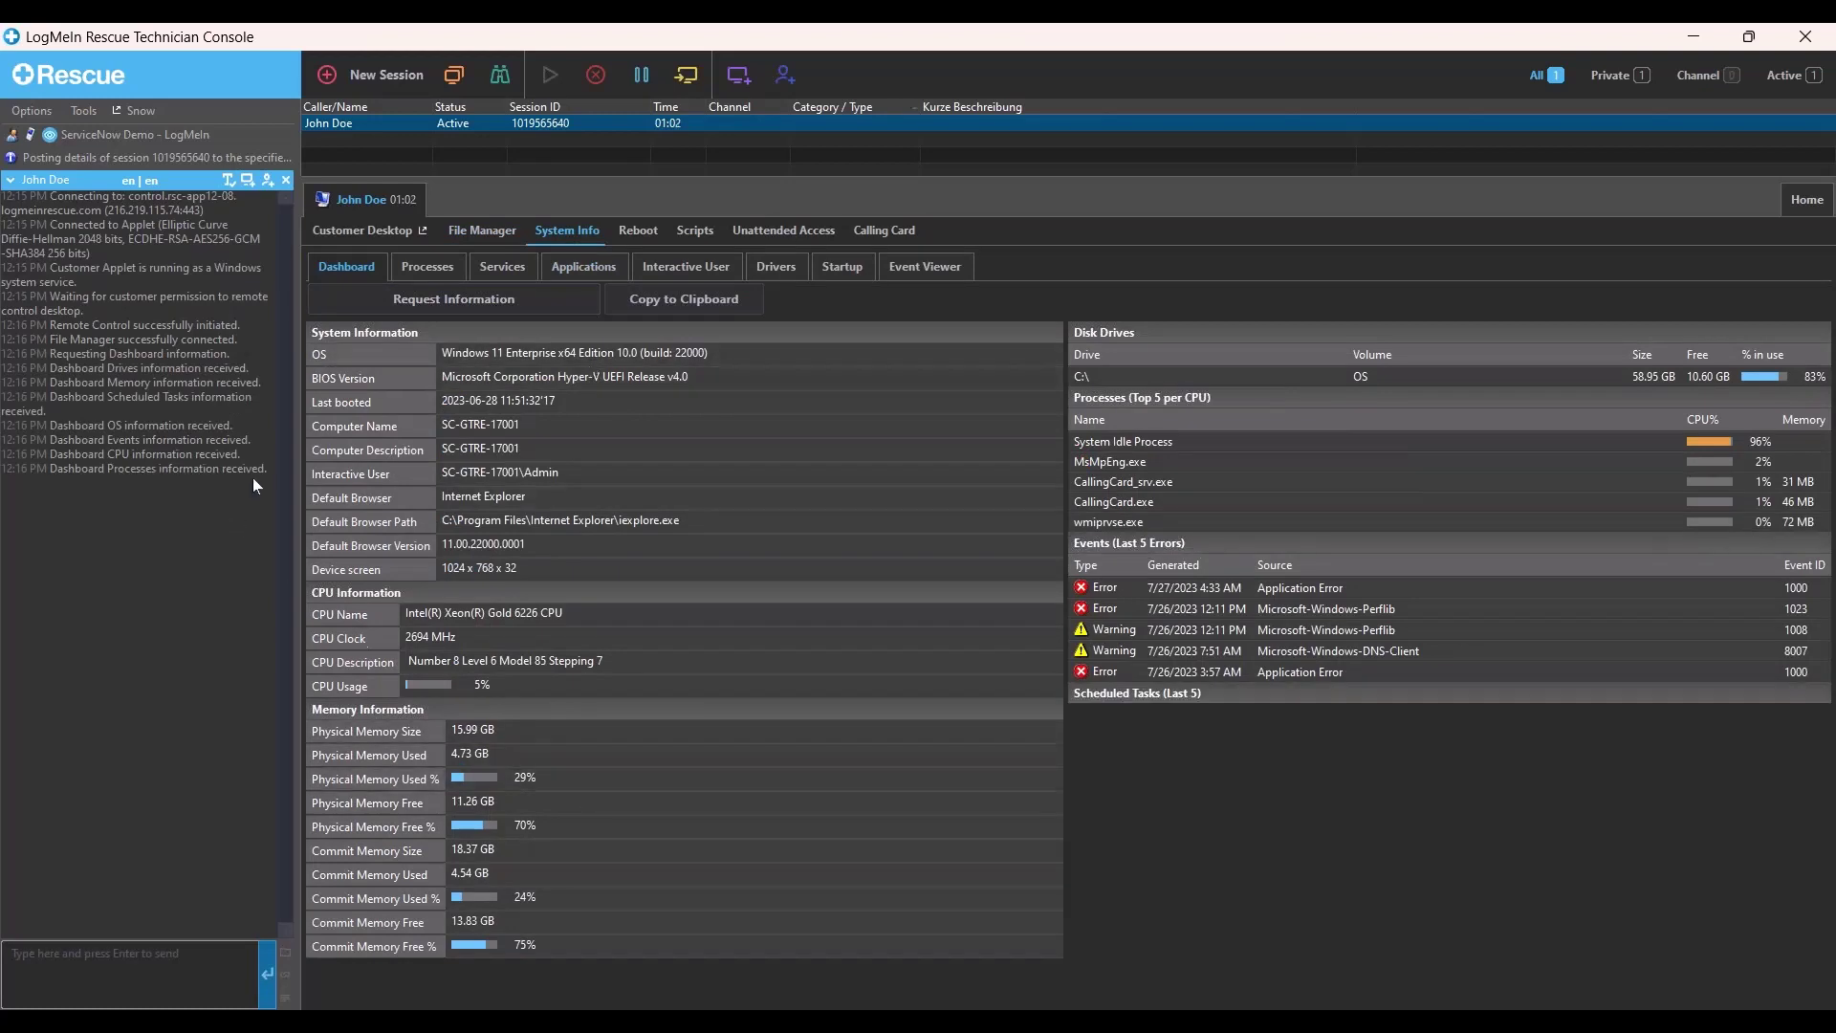
{"action": "left_click_drag", "start_coordinate": [274, 476], "coordinate": [10, 328]}
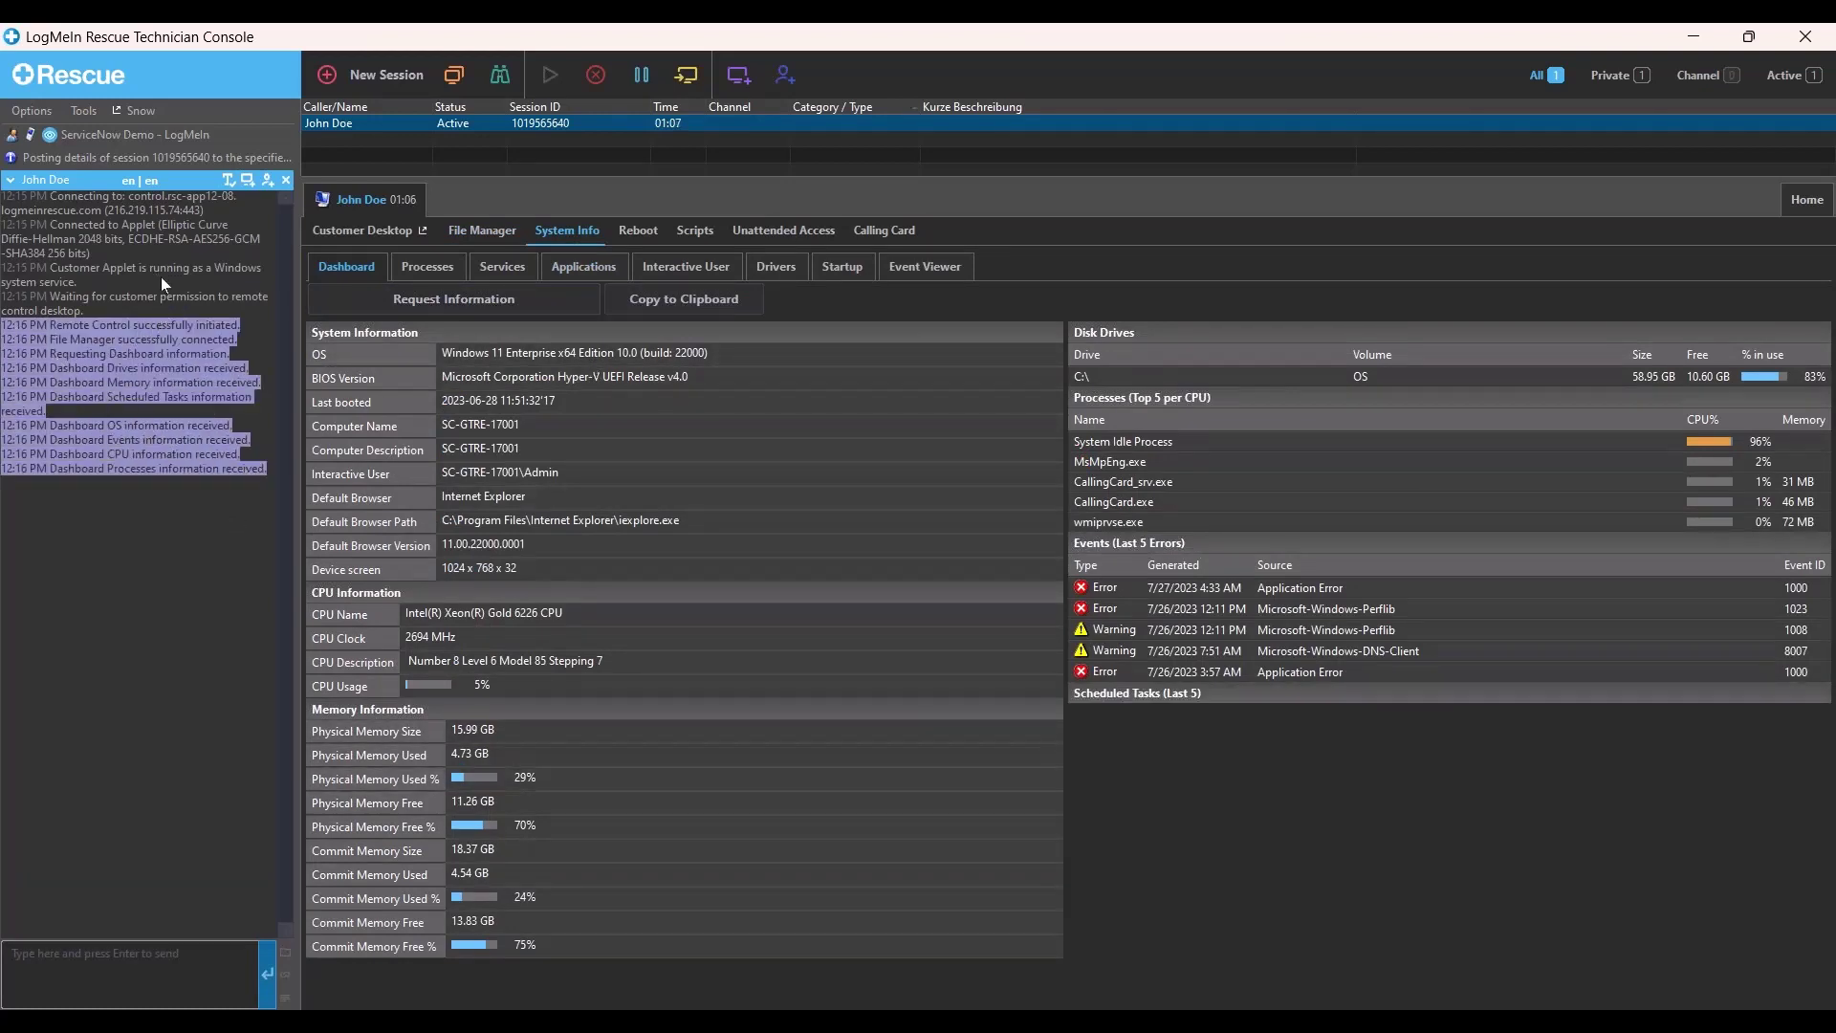
{"action": "double_click", "coordinate": [178, 340]}
{"action": "left_click_drag", "start_coordinate": [141, 361], "coordinate": [204, 363]}
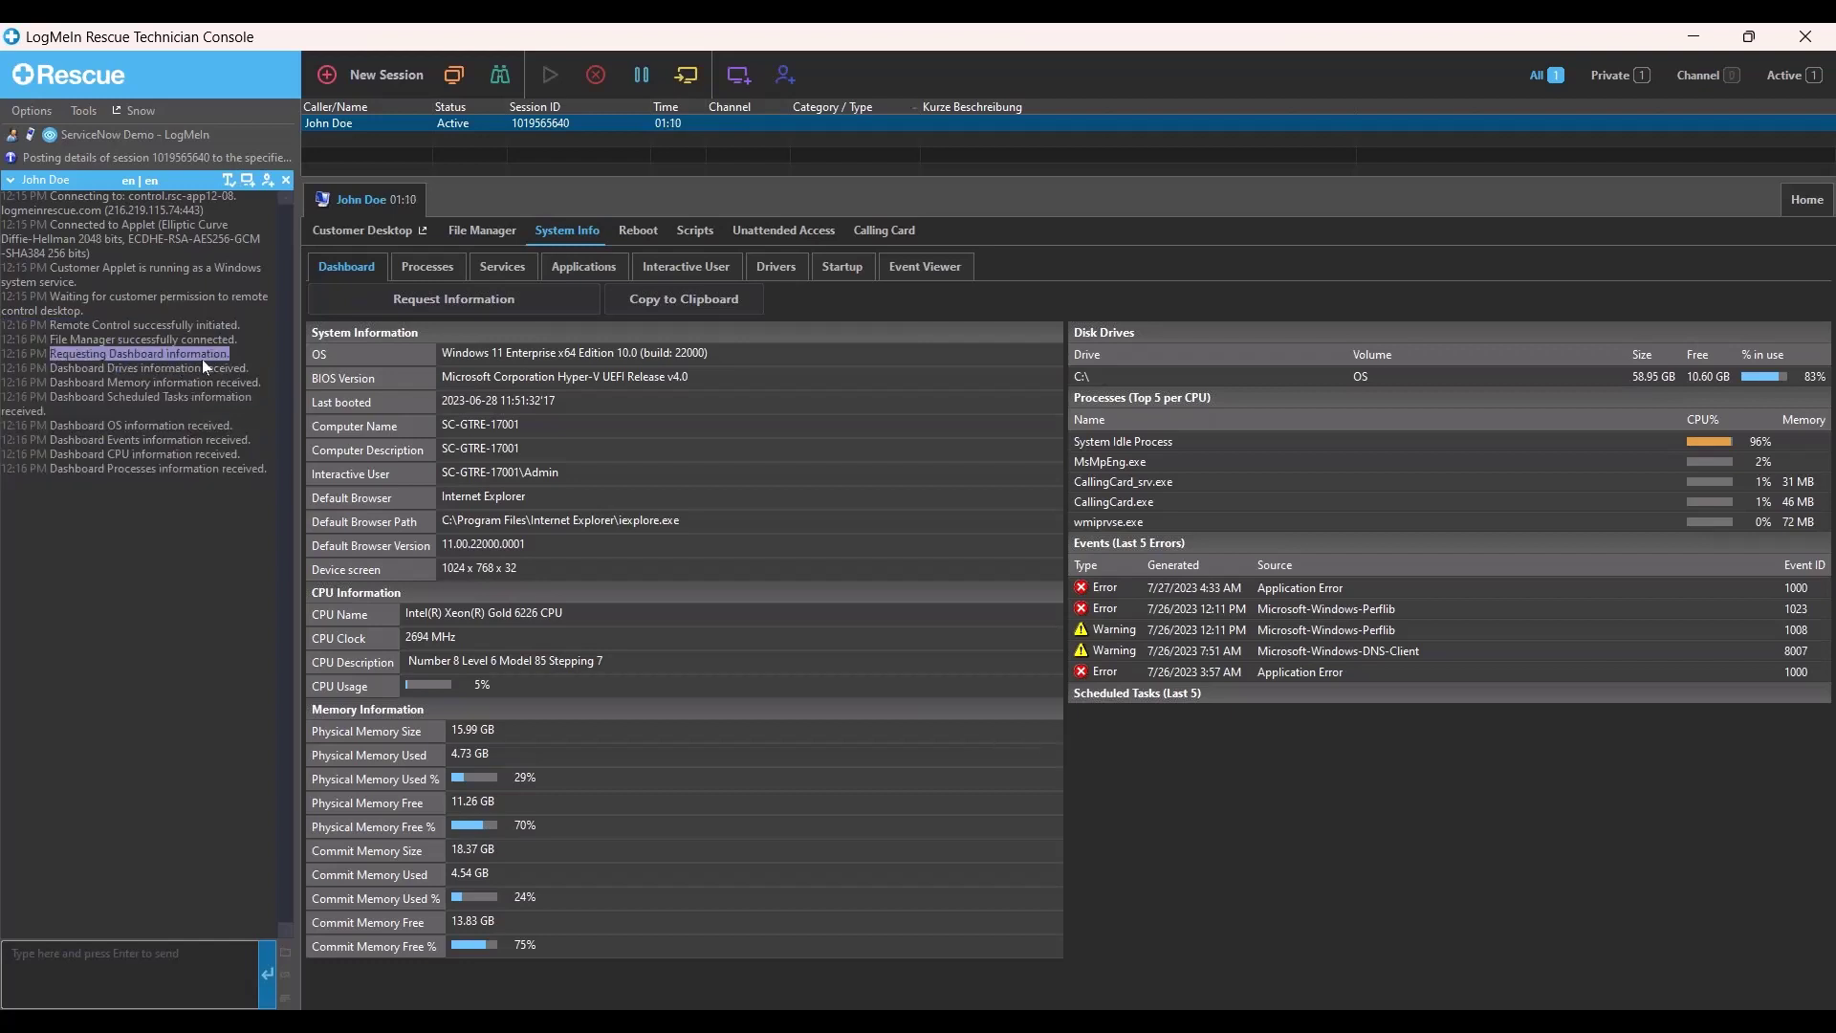
{"action": "left_click_drag", "start_coordinate": [95, 386], "coordinate": [133, 379]}
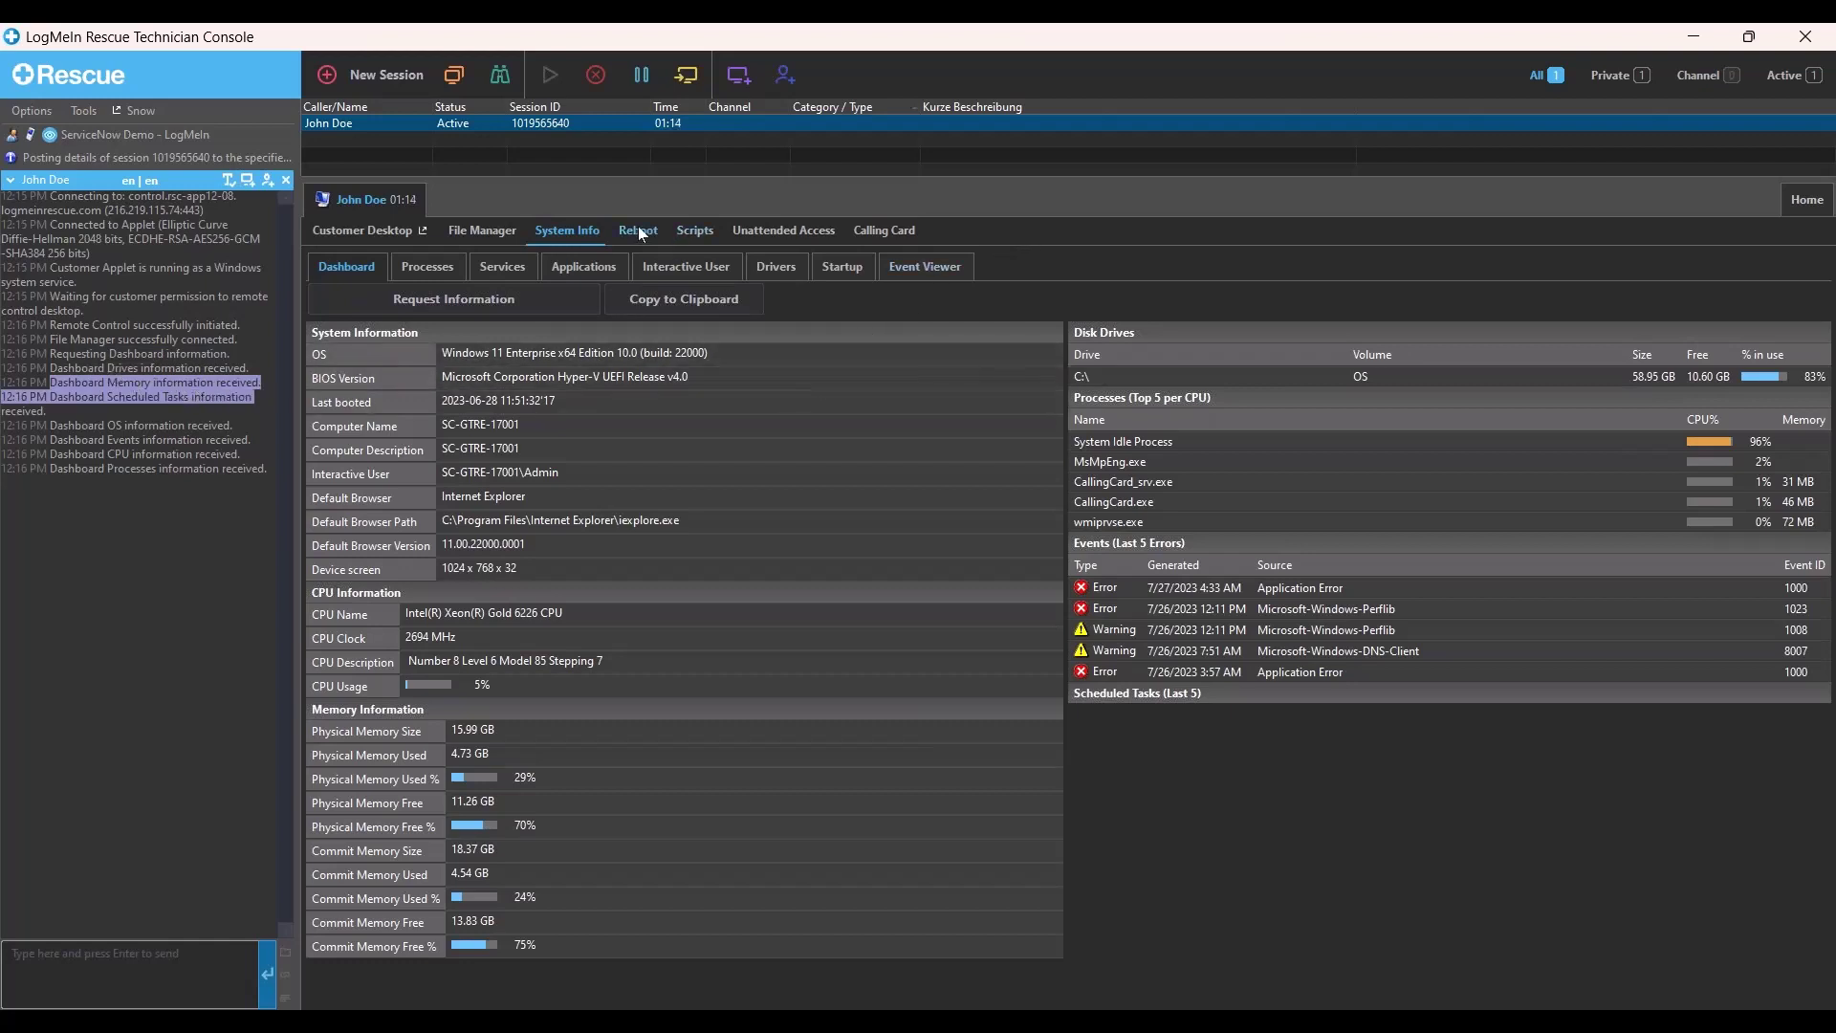
- Return to the File Manager view and clear the log text highlight
{"action": "left_click", "coordinate": [484, 235]}
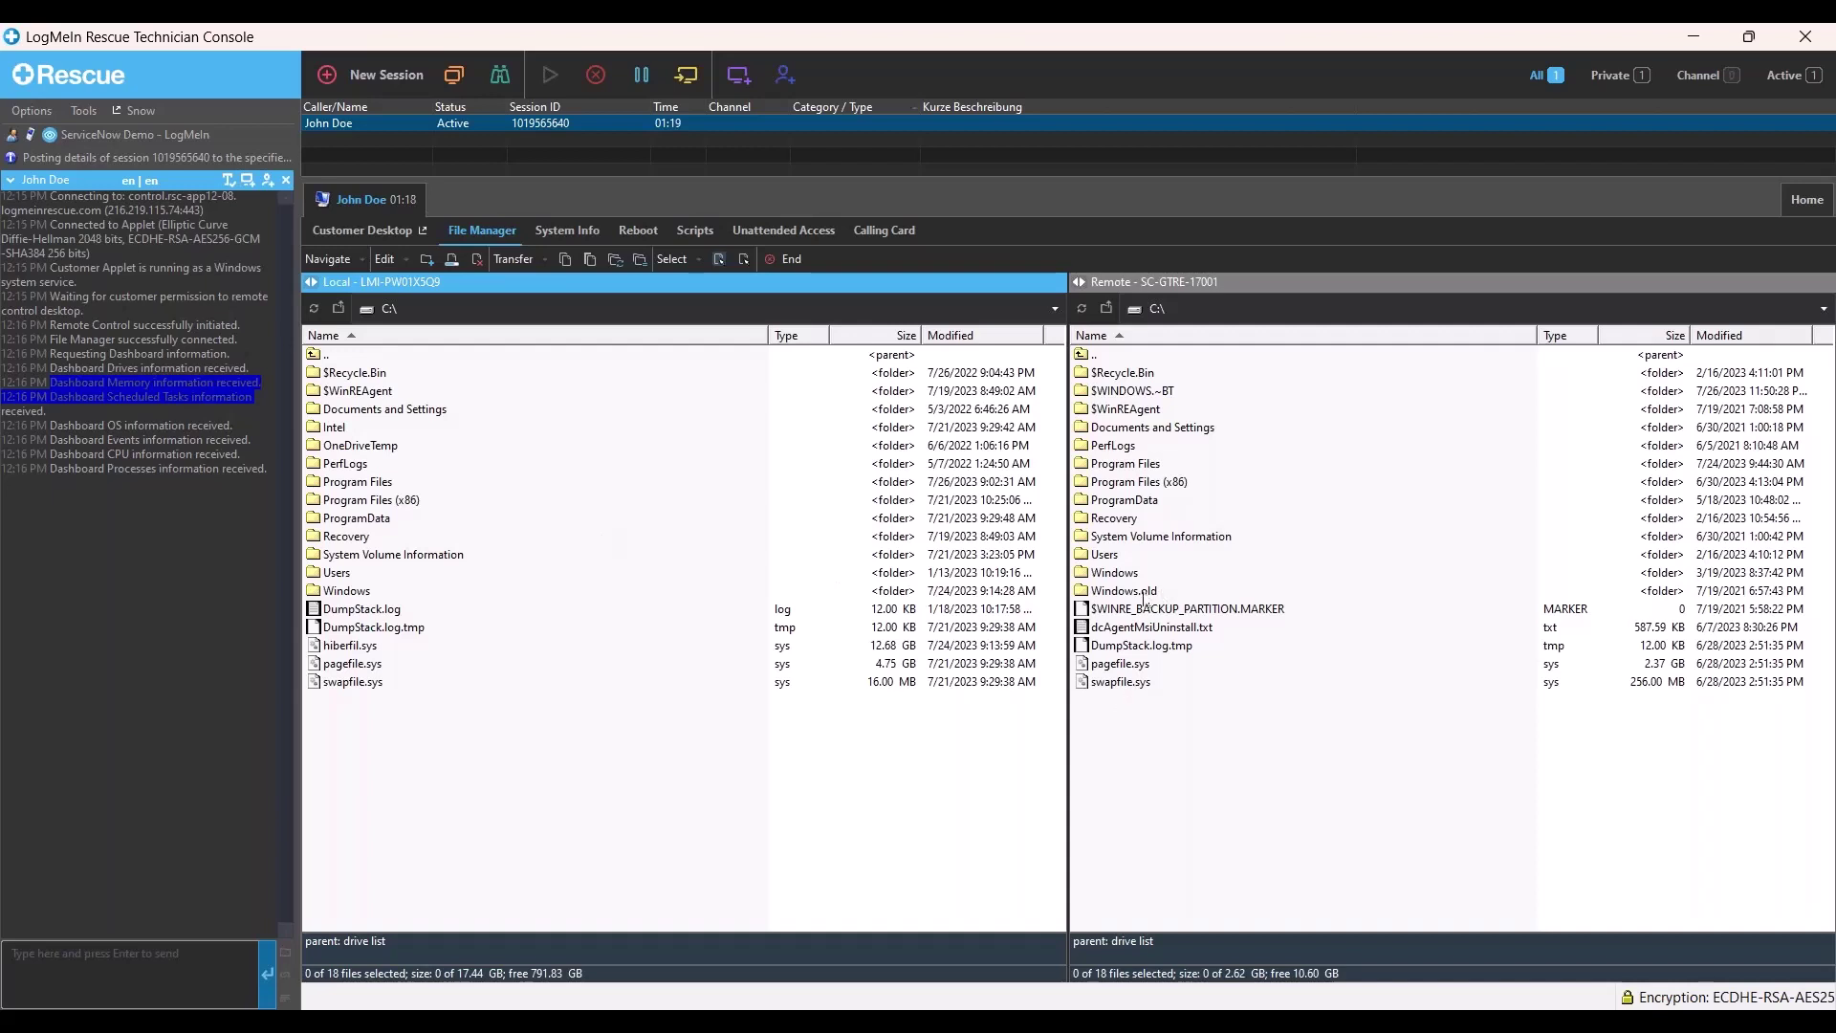
{"action": "double_click", "coordinate": [173, 440]}
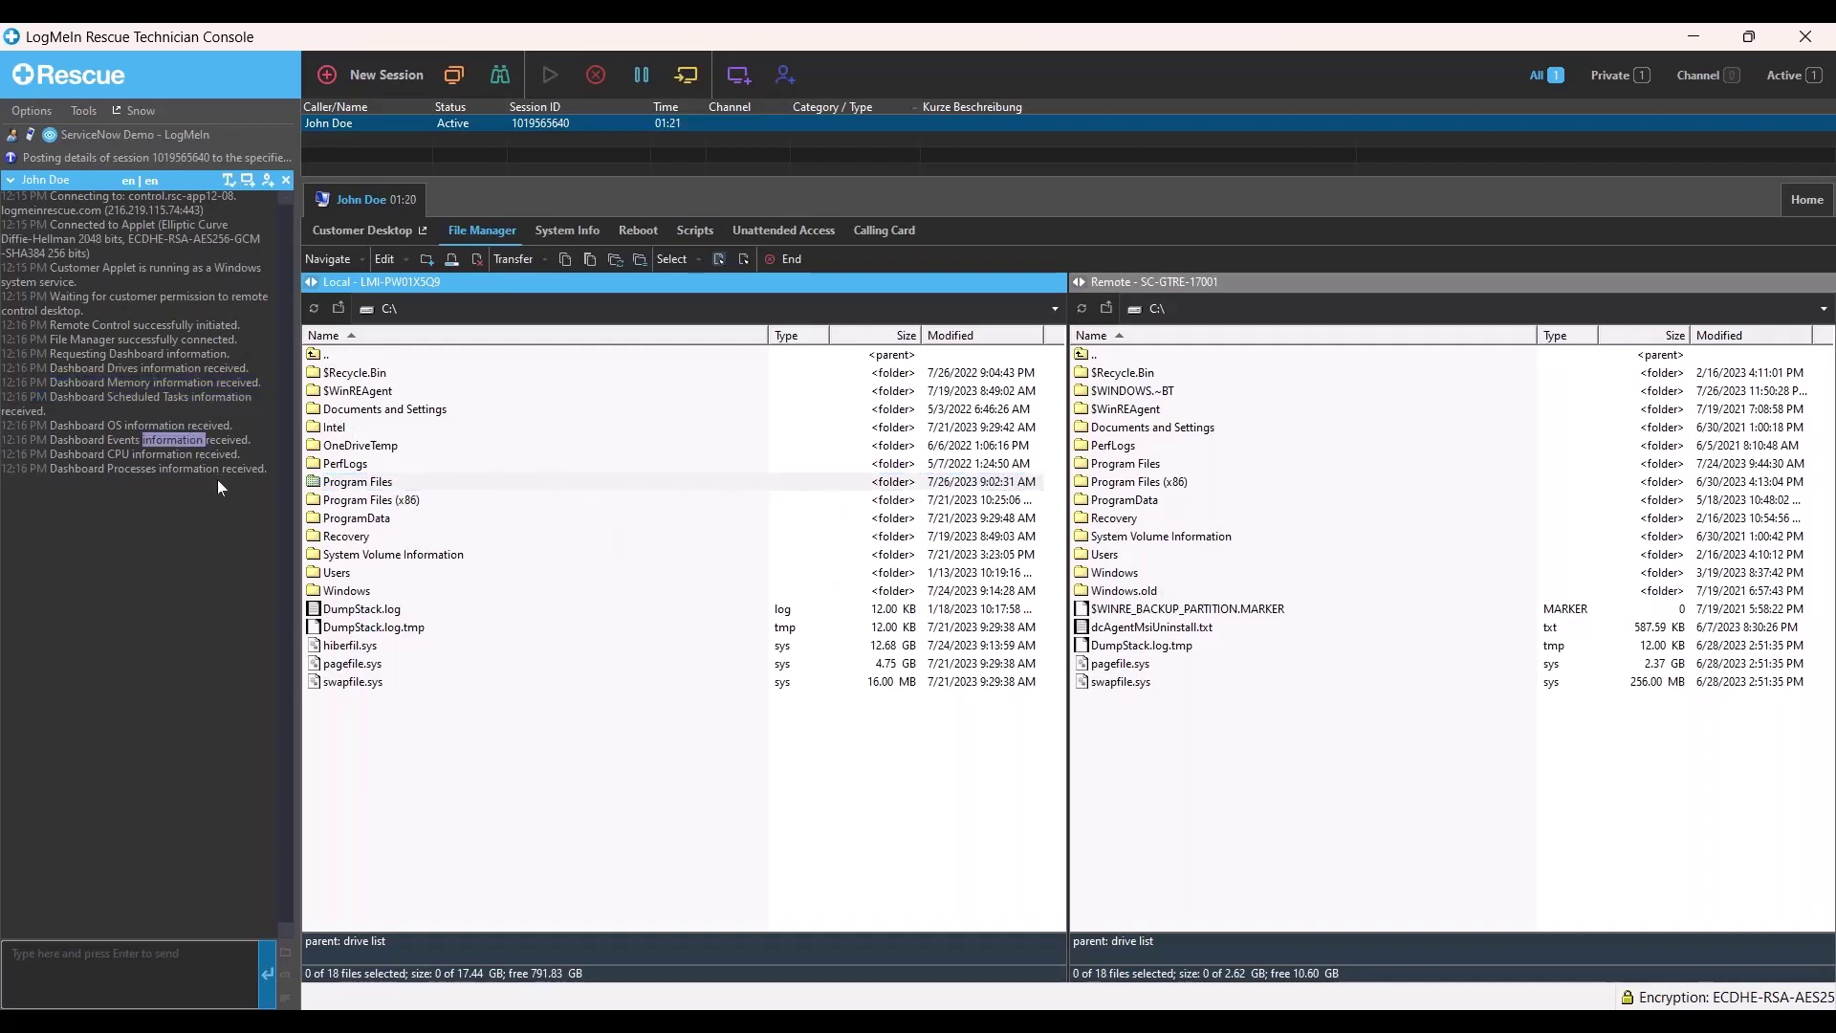
{"action": "left_click", "coordinate": [270, 468]}
- Deploy the Start IP Config script to the remote PC and review its Windows IP Configuration output in the session log
{"action": "left_click", "coordinate": [694, 230]}
{"action": "left_click", "coordinate": [401, 520]}
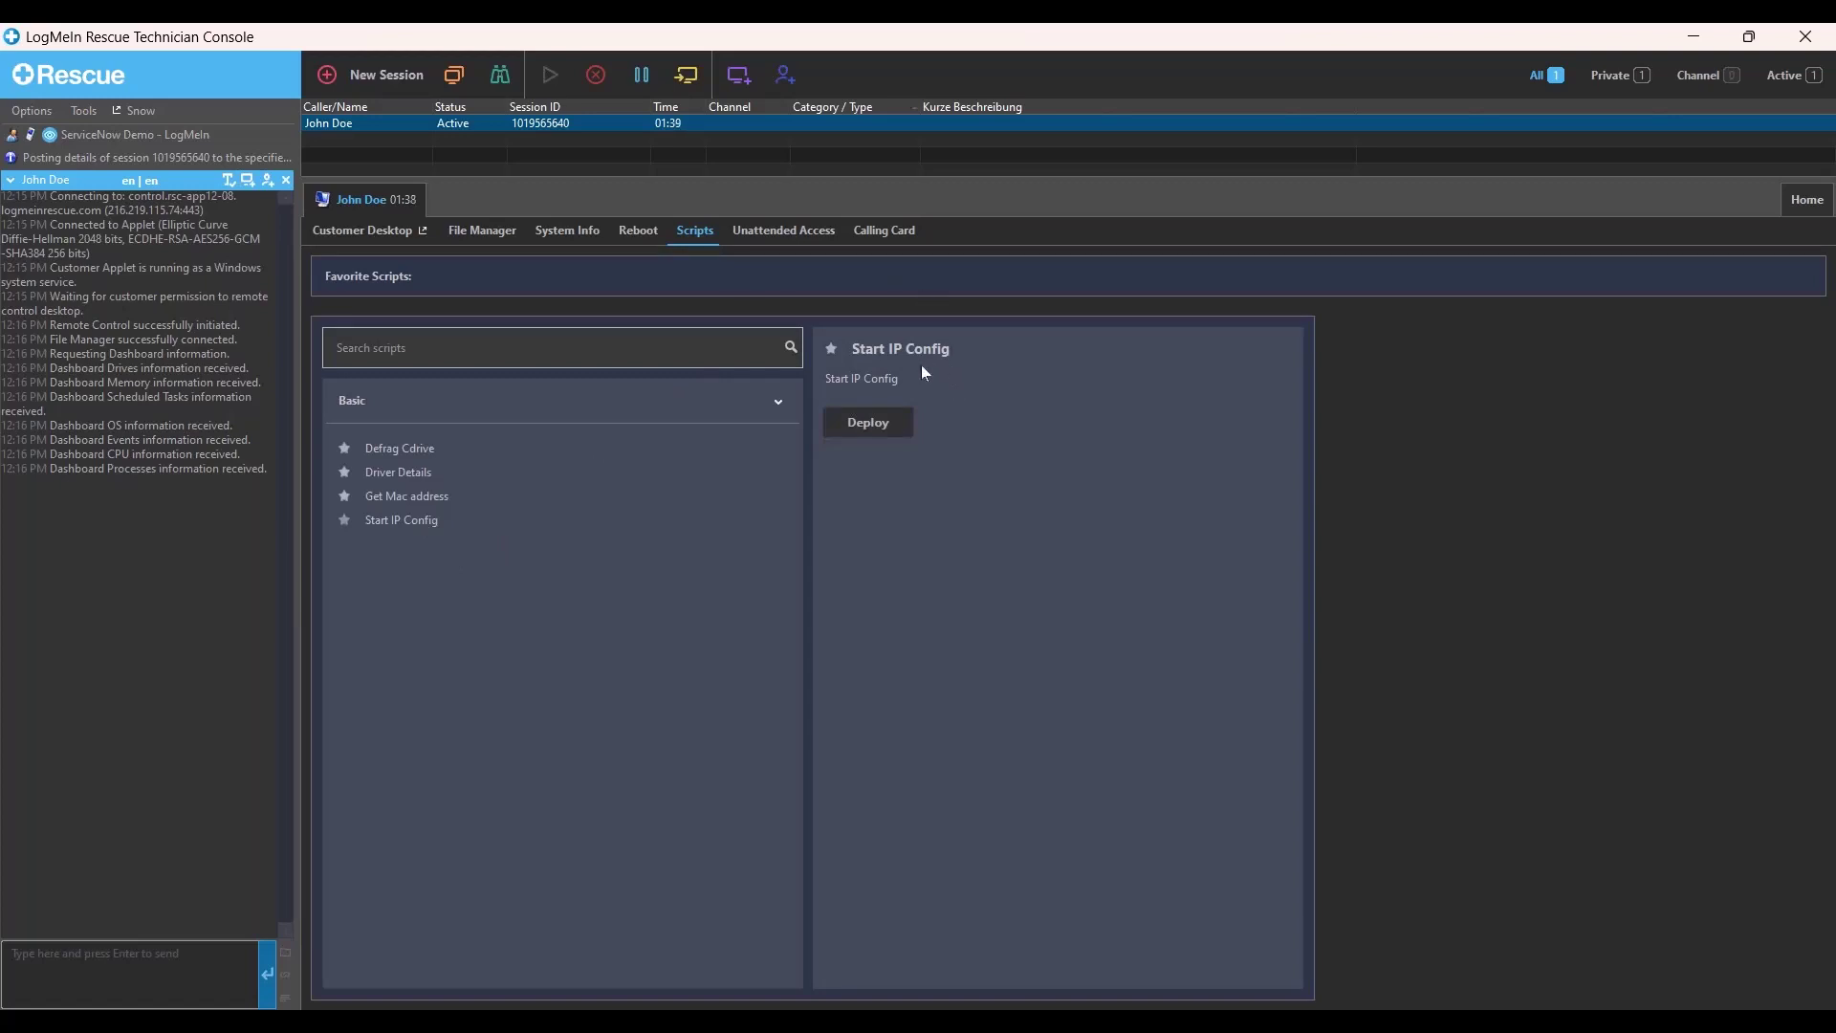
{"action": "left_click", "coordinate": [904, 428]}
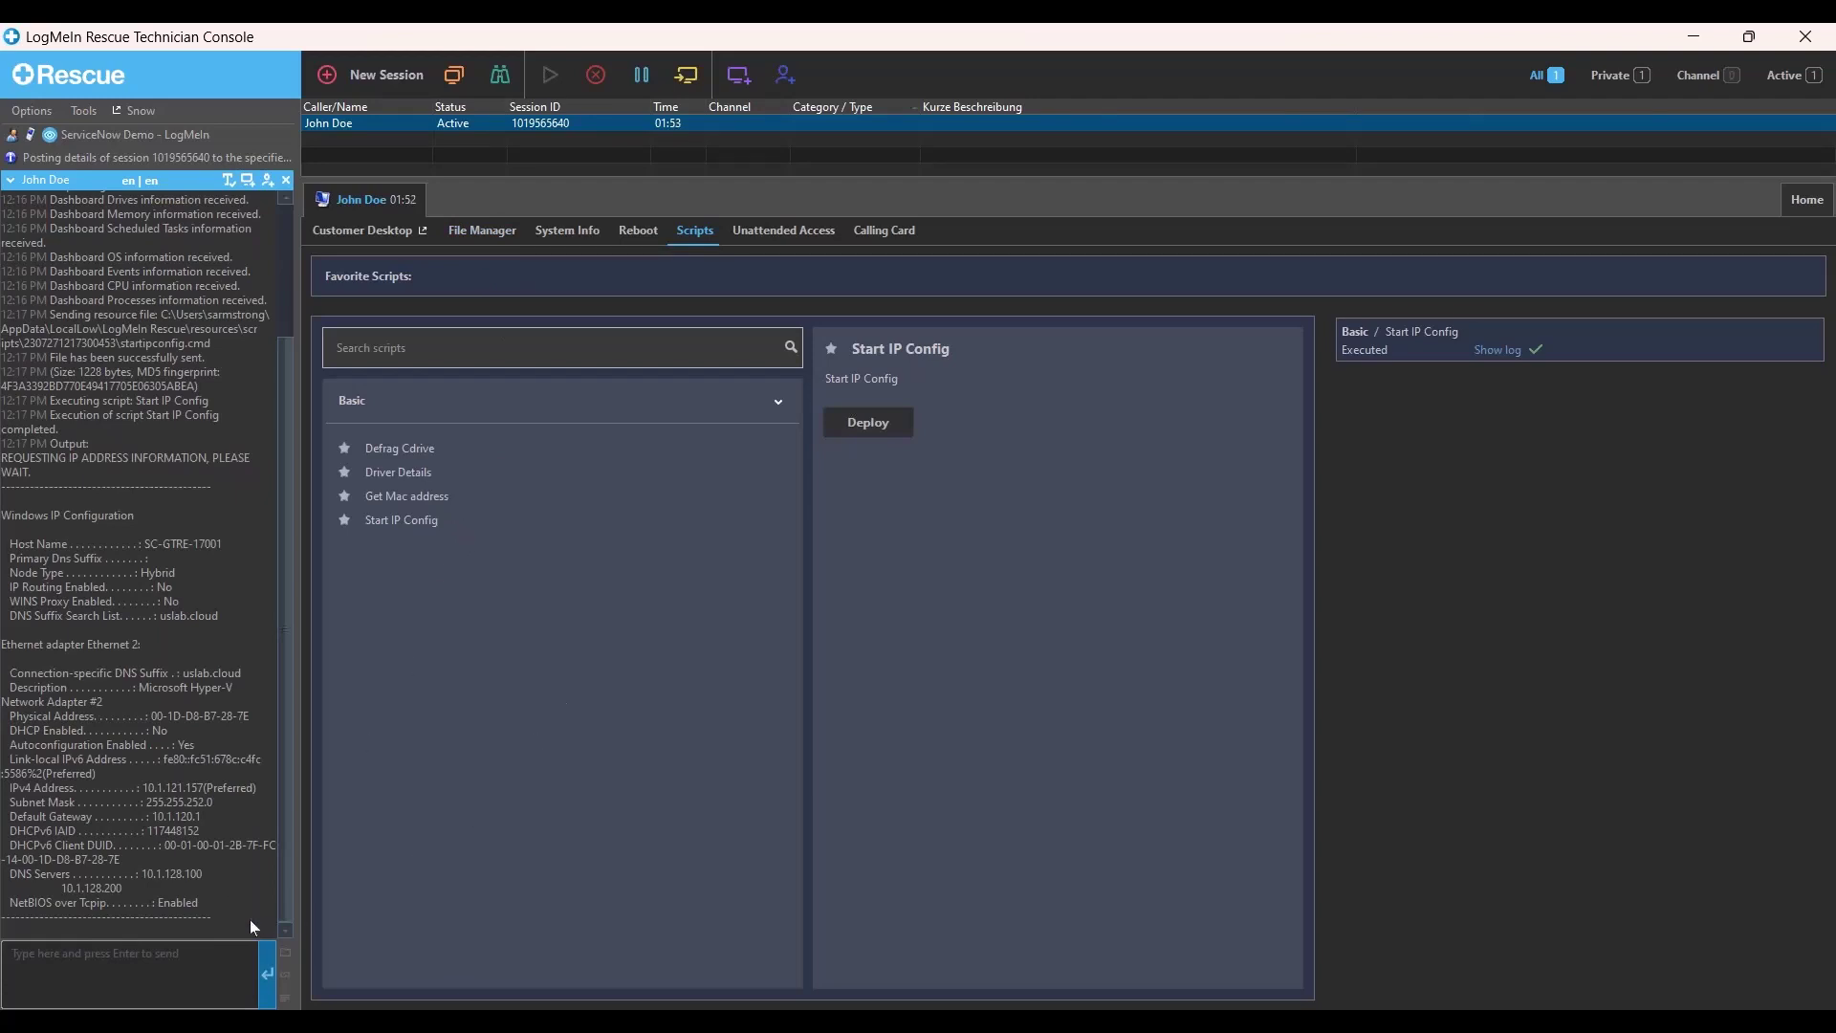
{"action": "left_click_drag", "start_coordinate": [281, 906], "coordinate": [9, 463]}
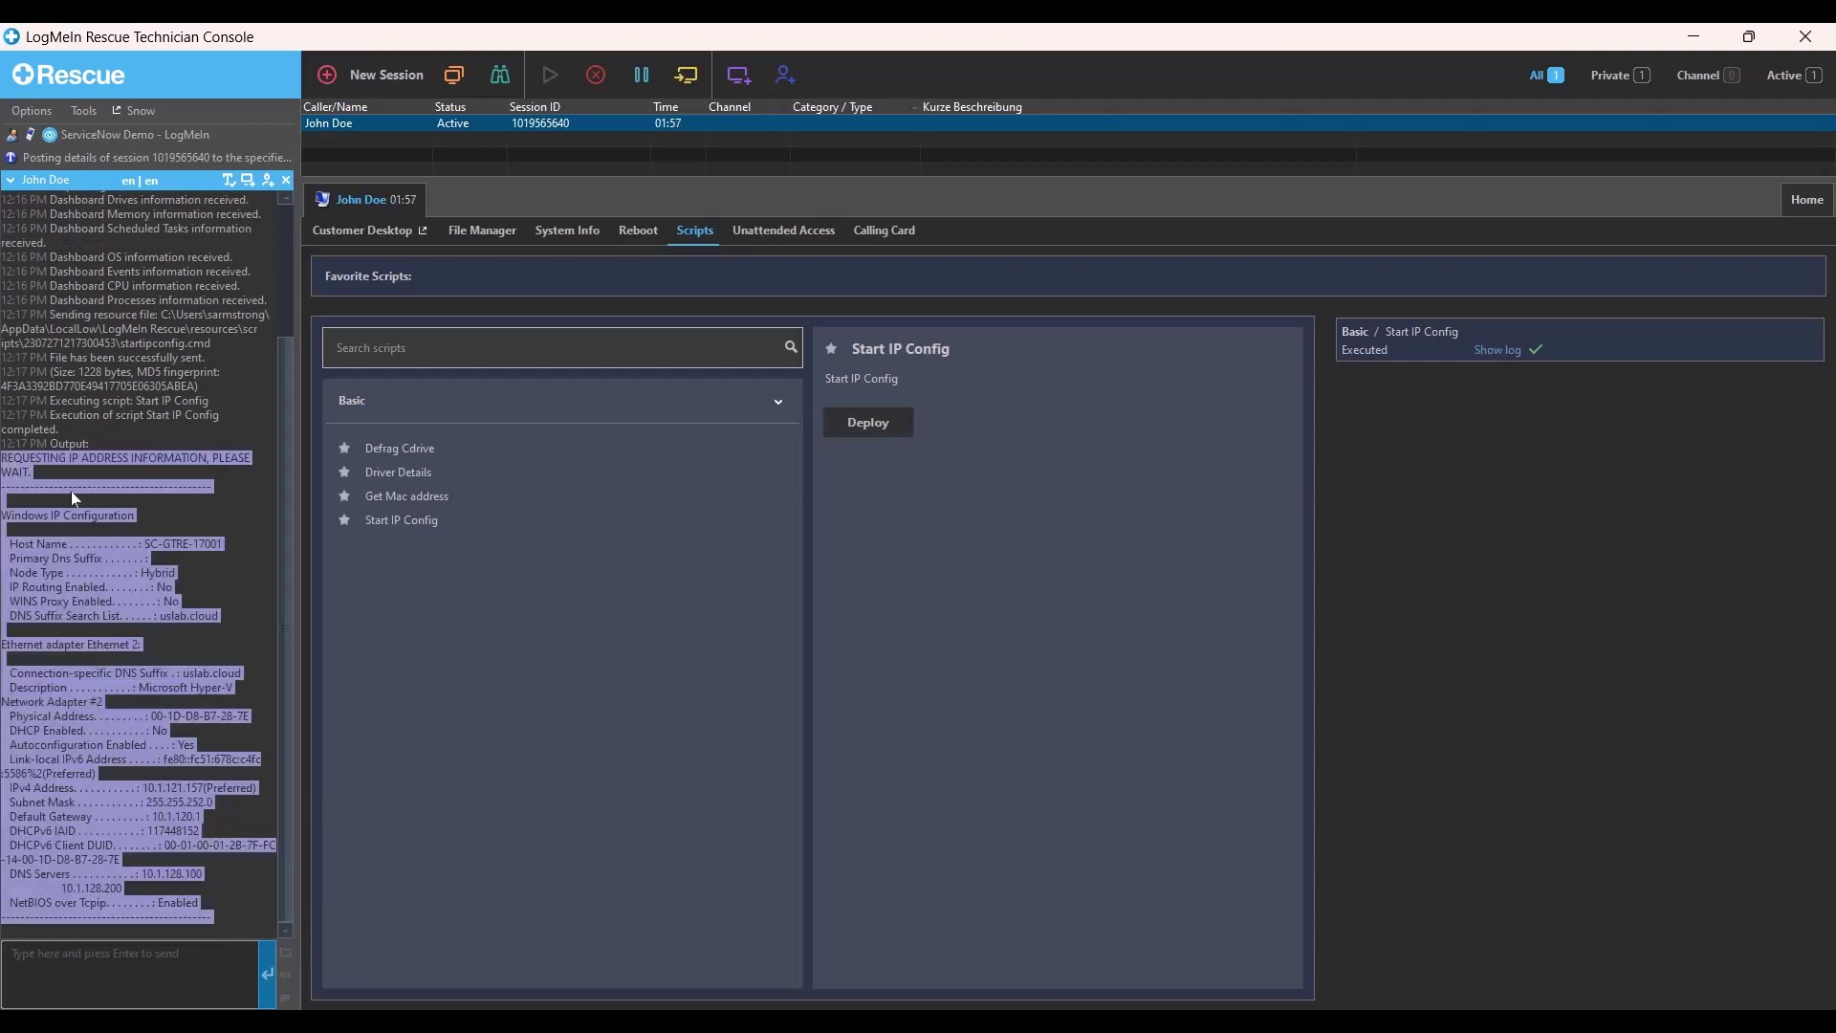
{"action": "left_click", "coordinate": [233, 476]}
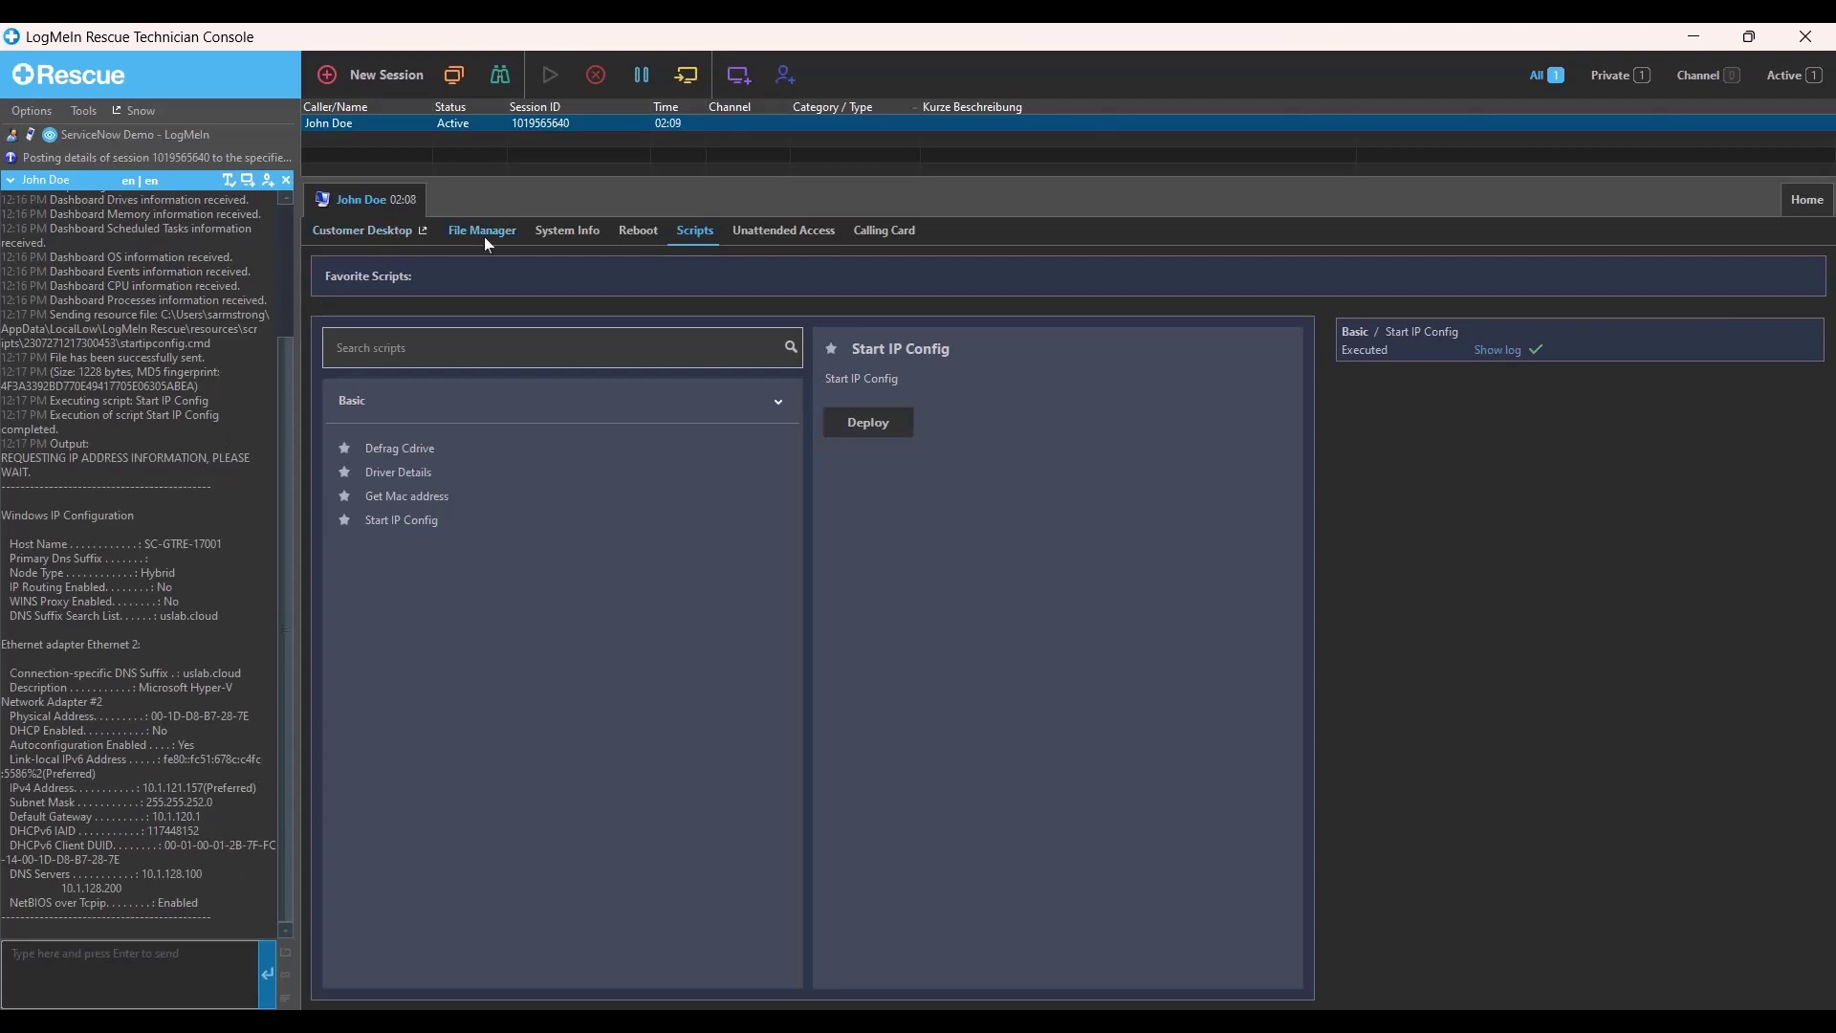
- On Customer Desktop, send the customer an all-set chat message and reply 'THANKS' from the customer's chat
{"action": "left_click", "coordinate": [351, 233]}
{"action": "left_click", "coordinate": [179, 970]}
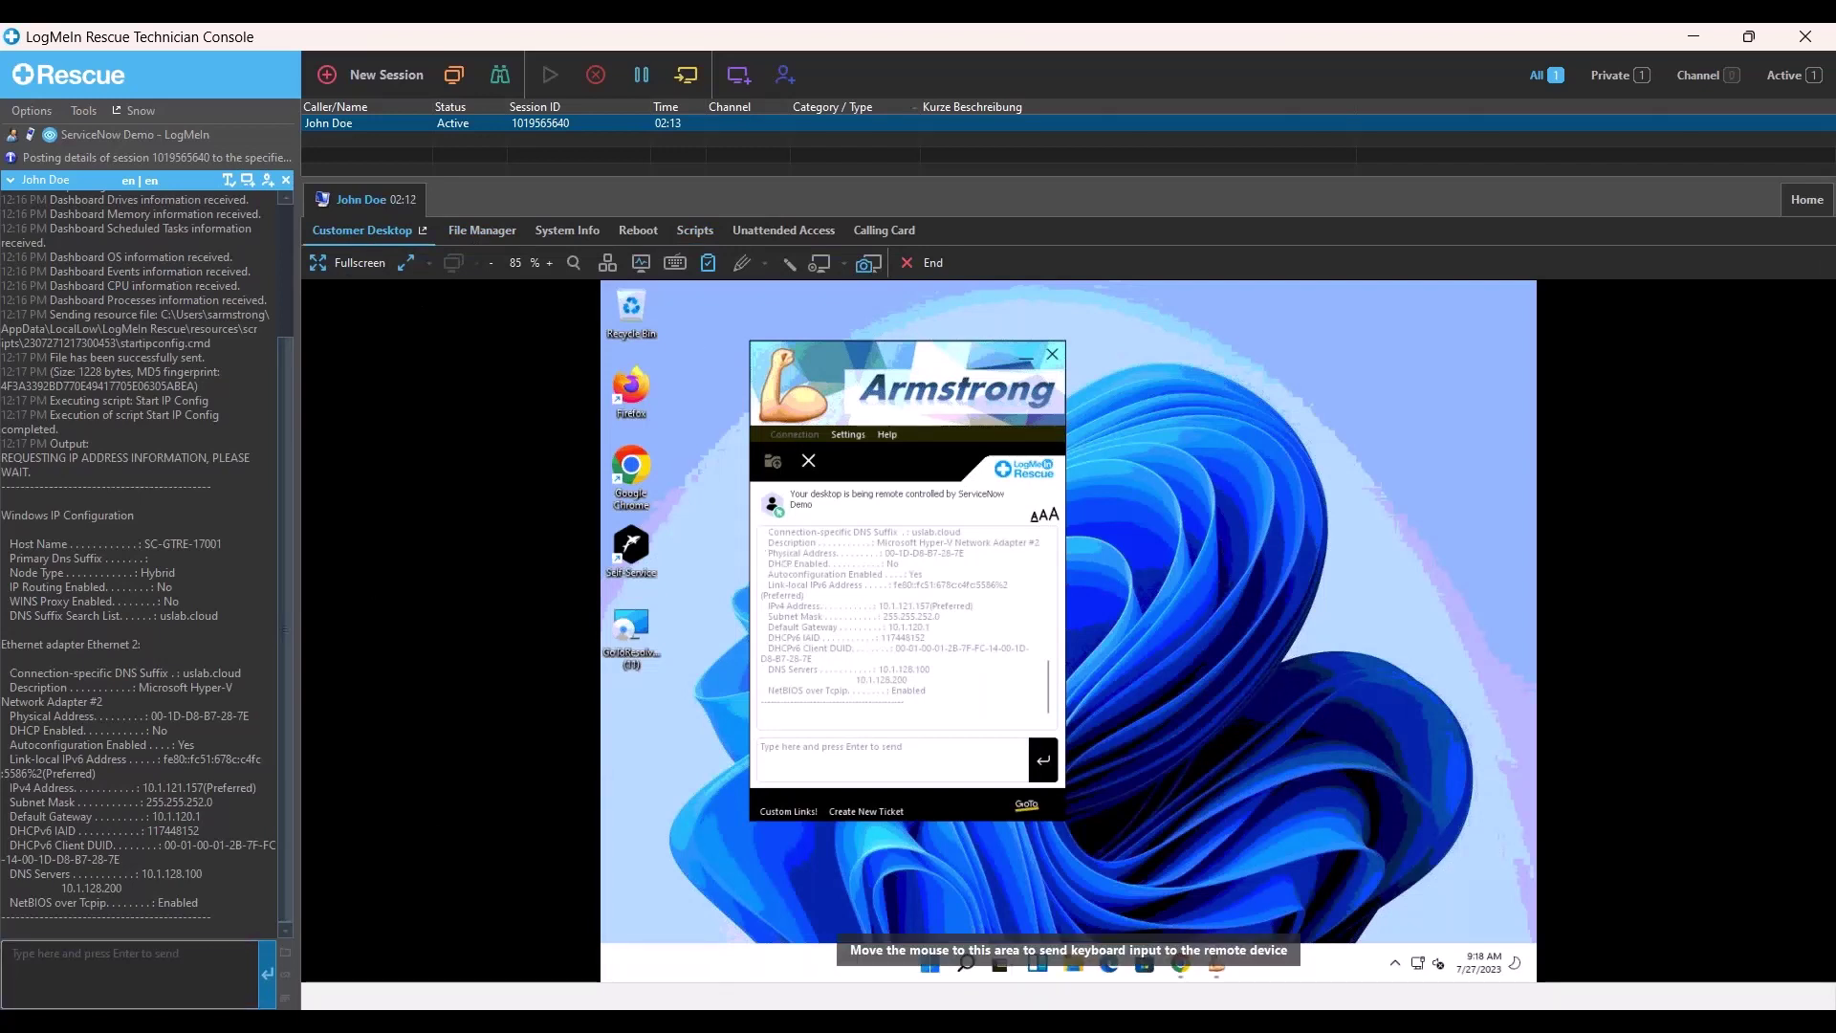
{"action": "type", "text": "John you should"}
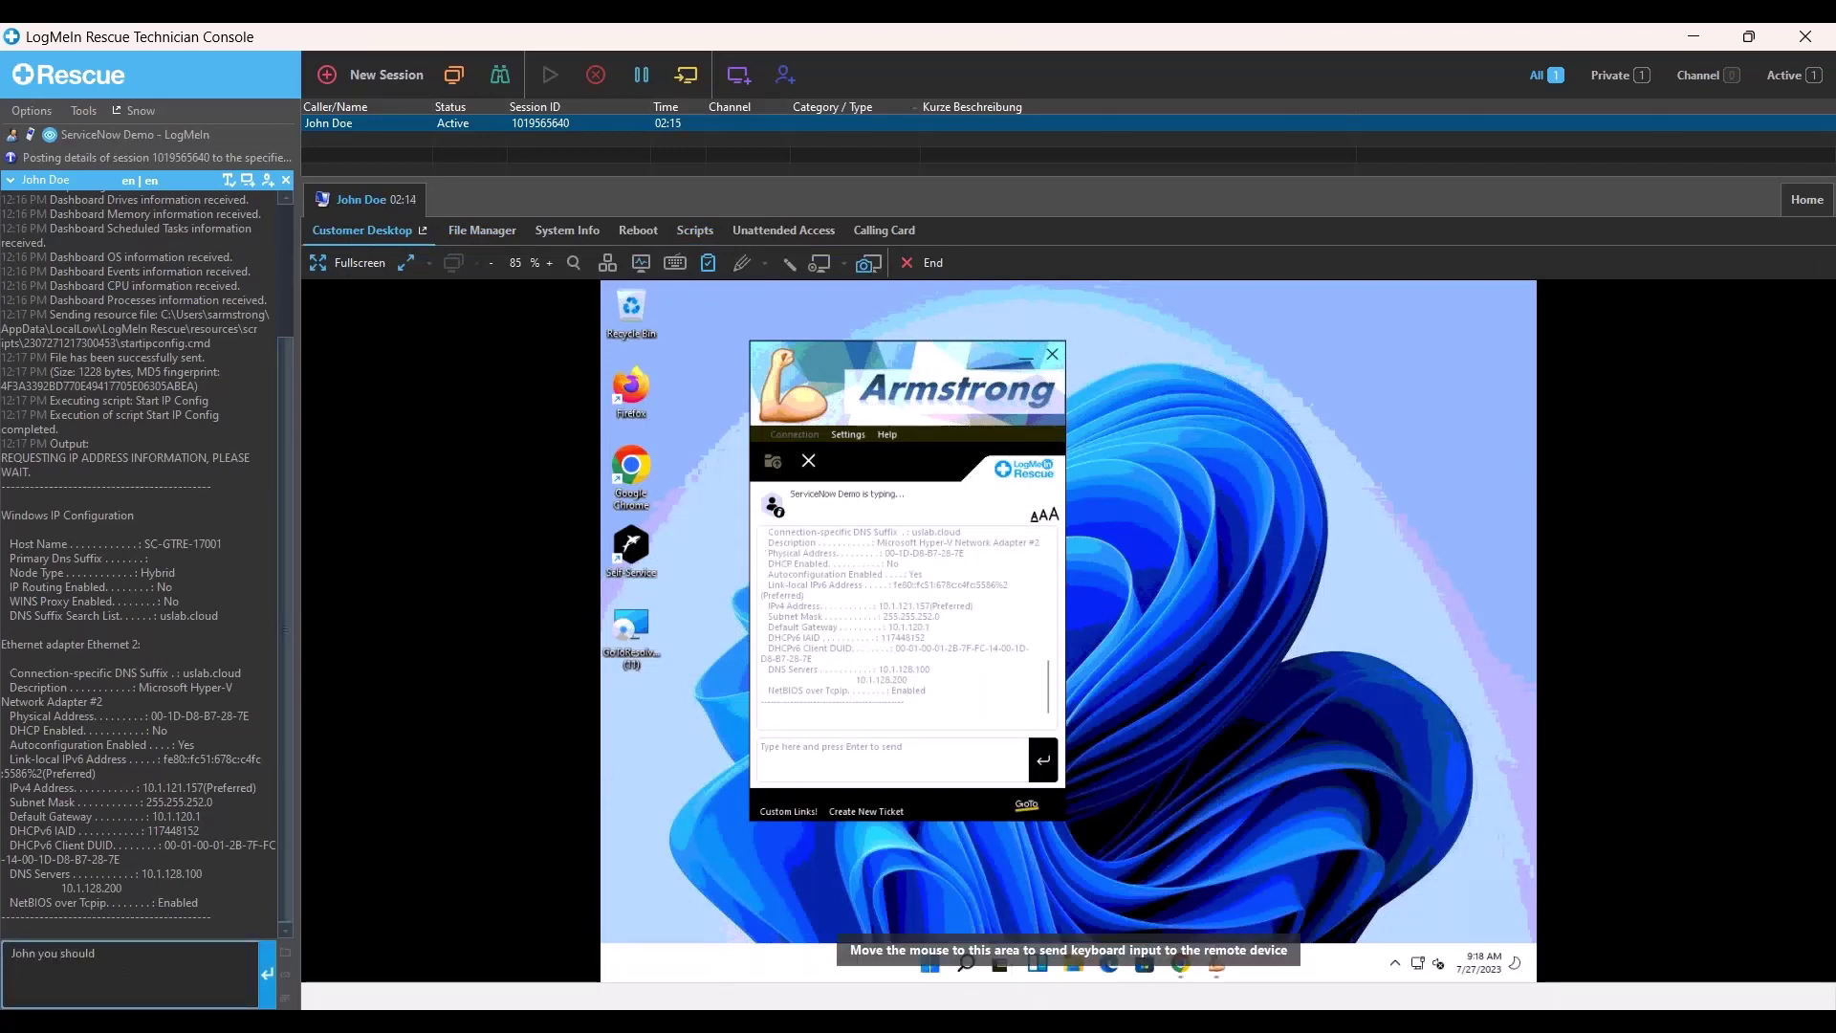
{"action": "type", "text": " be all set now!"}
{"action": "key", "text": "Return"}
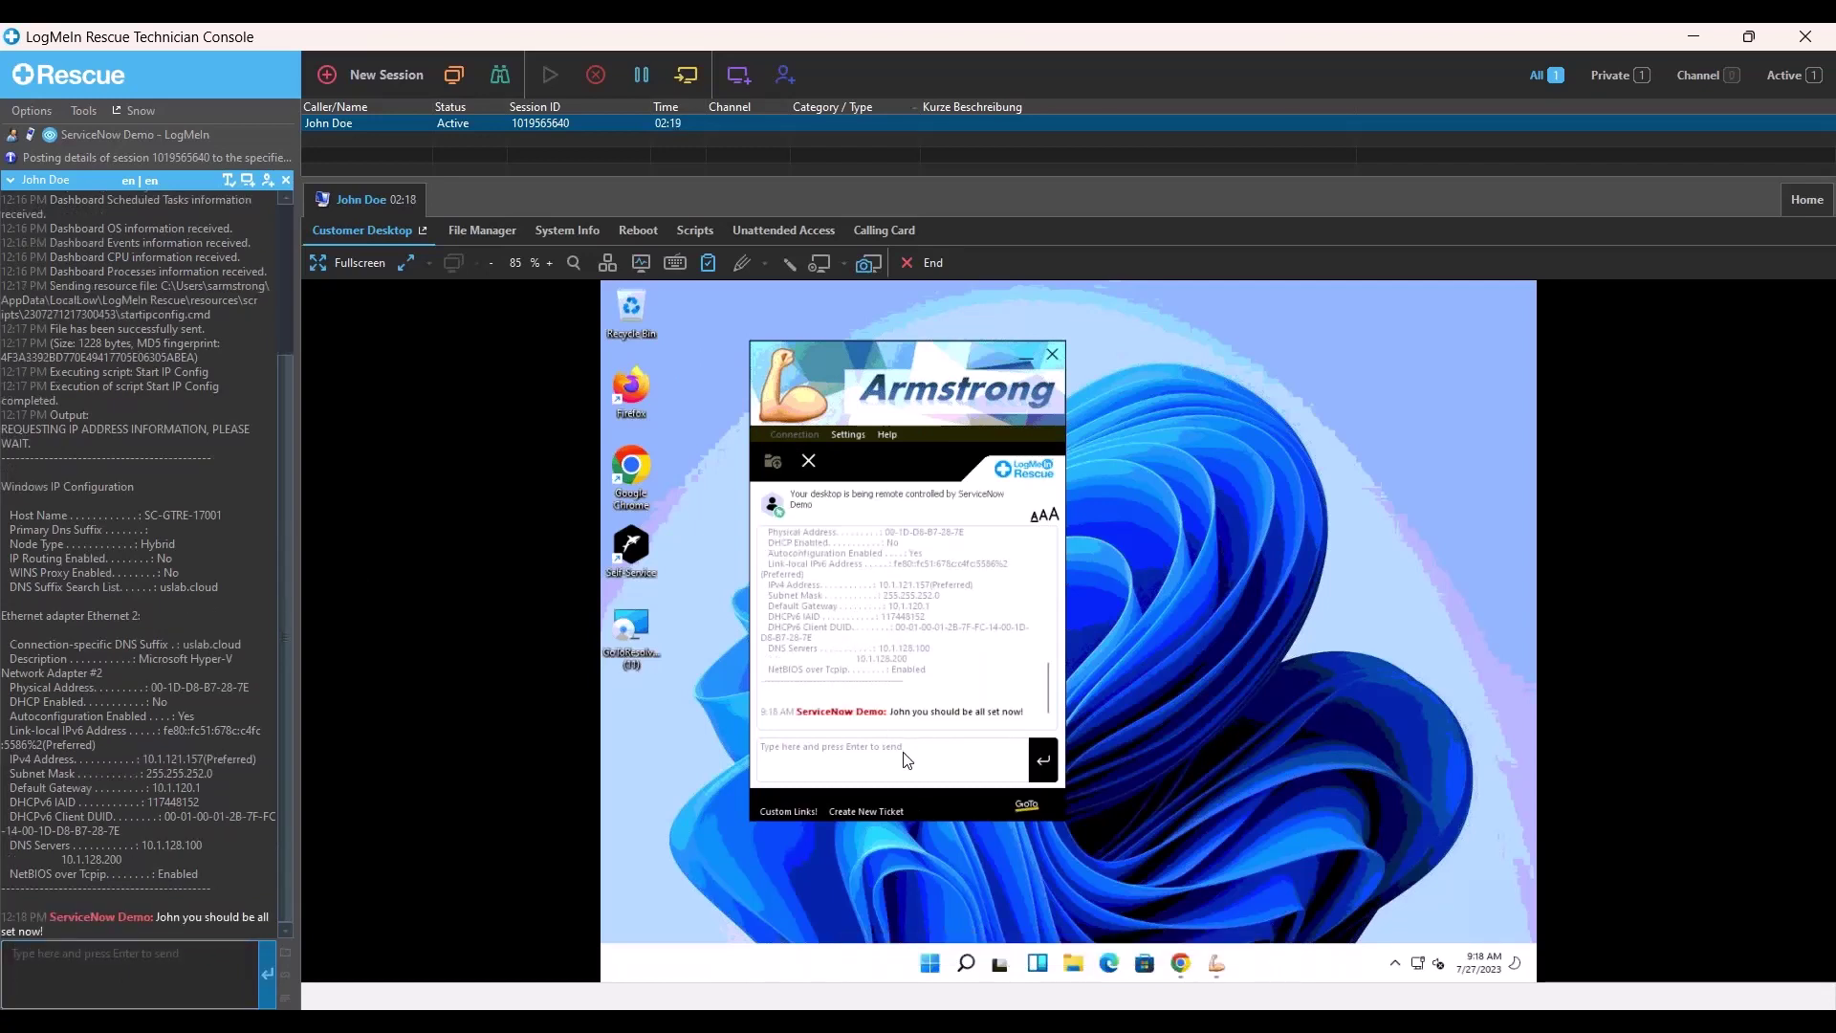
{"action": "left_click", "coordinate": [909, 752]}
{"action": "type", "text": "THANKS"}
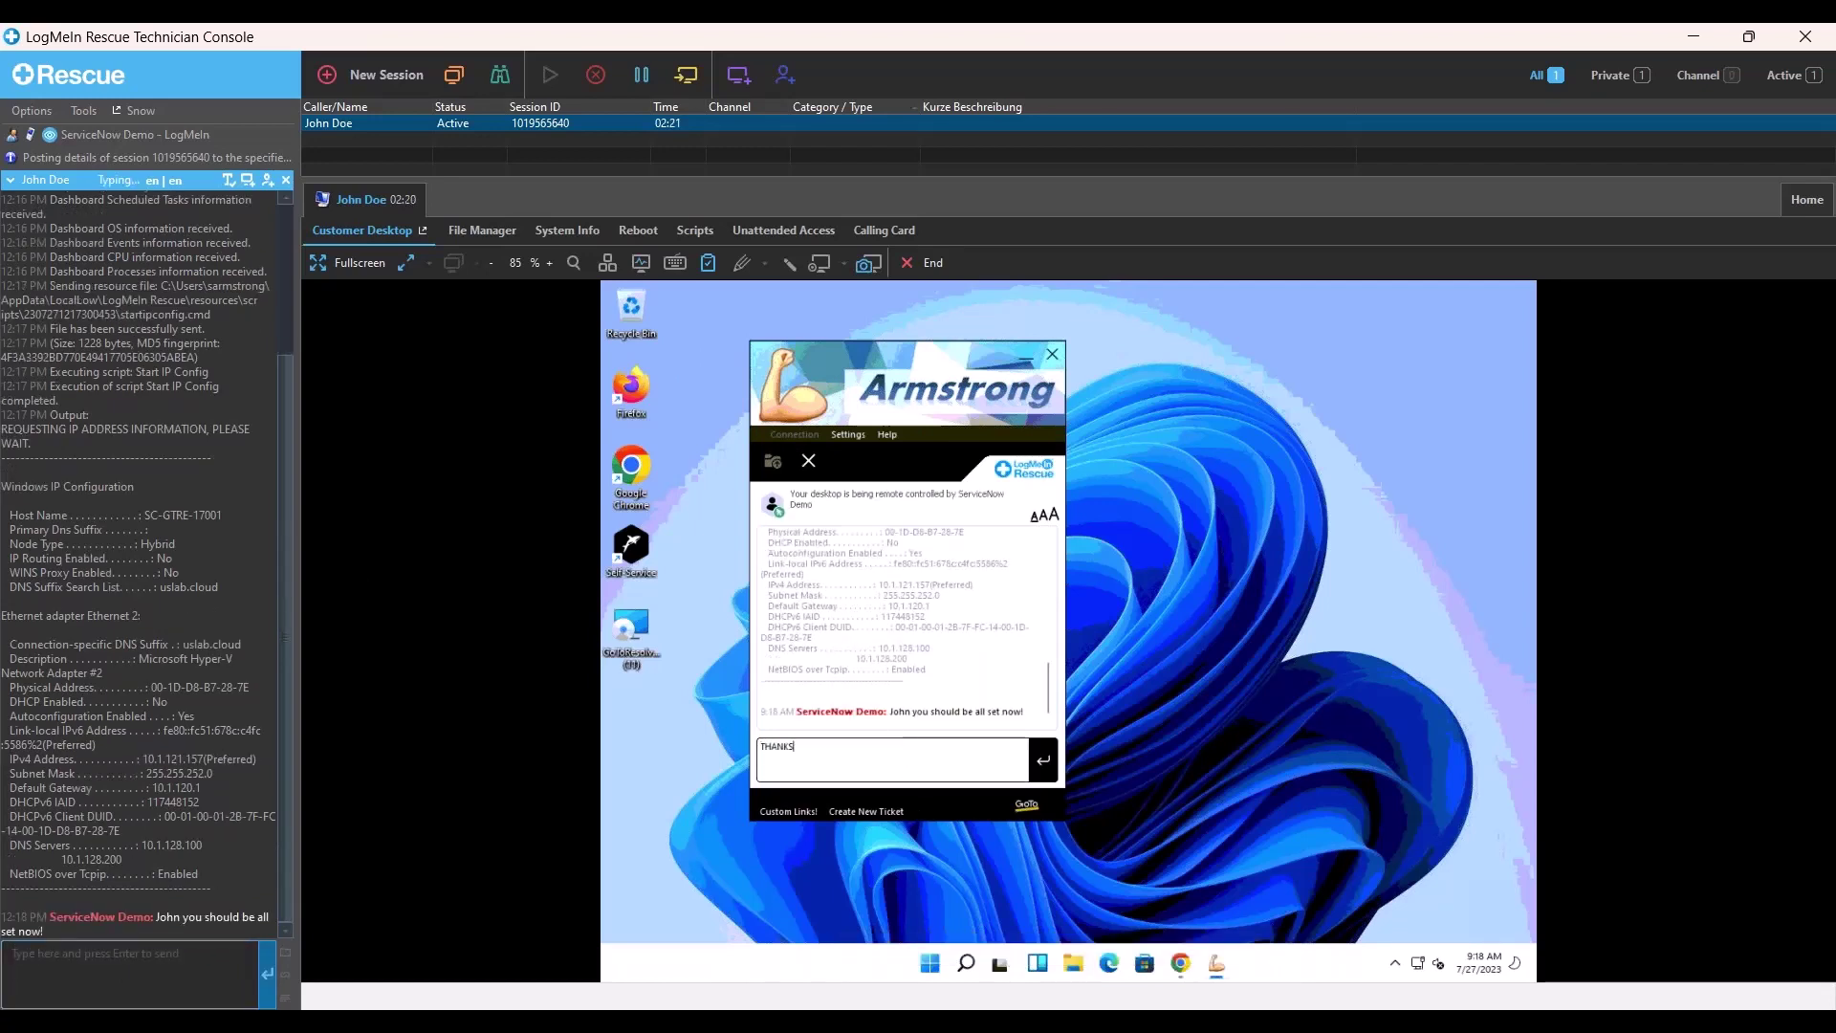
{"action": "key", "text": "Return"}
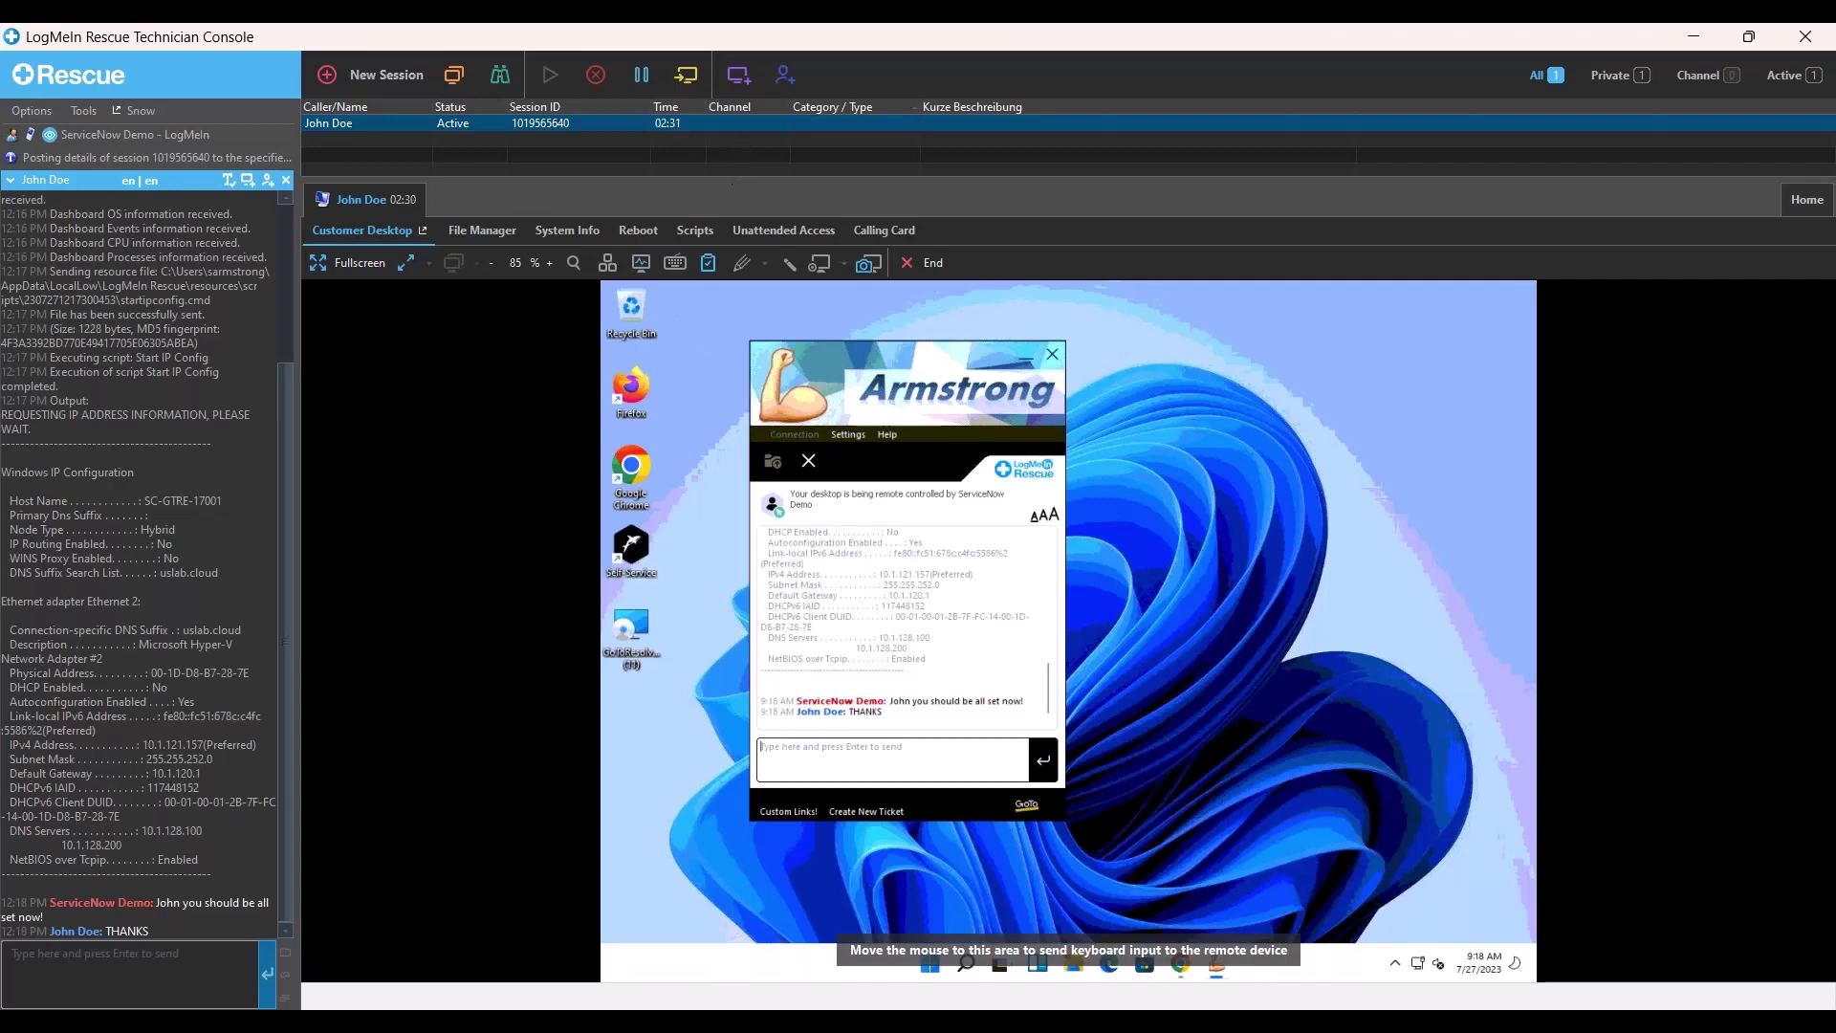
- End the remote support session and return to incident INC0010751 in the browser
{"action": "left_click_drag", "start_coordinate": [208, 919], "coordinate": [93, 250]}
{"action": "double_click", "coordinate": [96, 256]}
{"action": "left_click", "coordinate": [596, 75]}
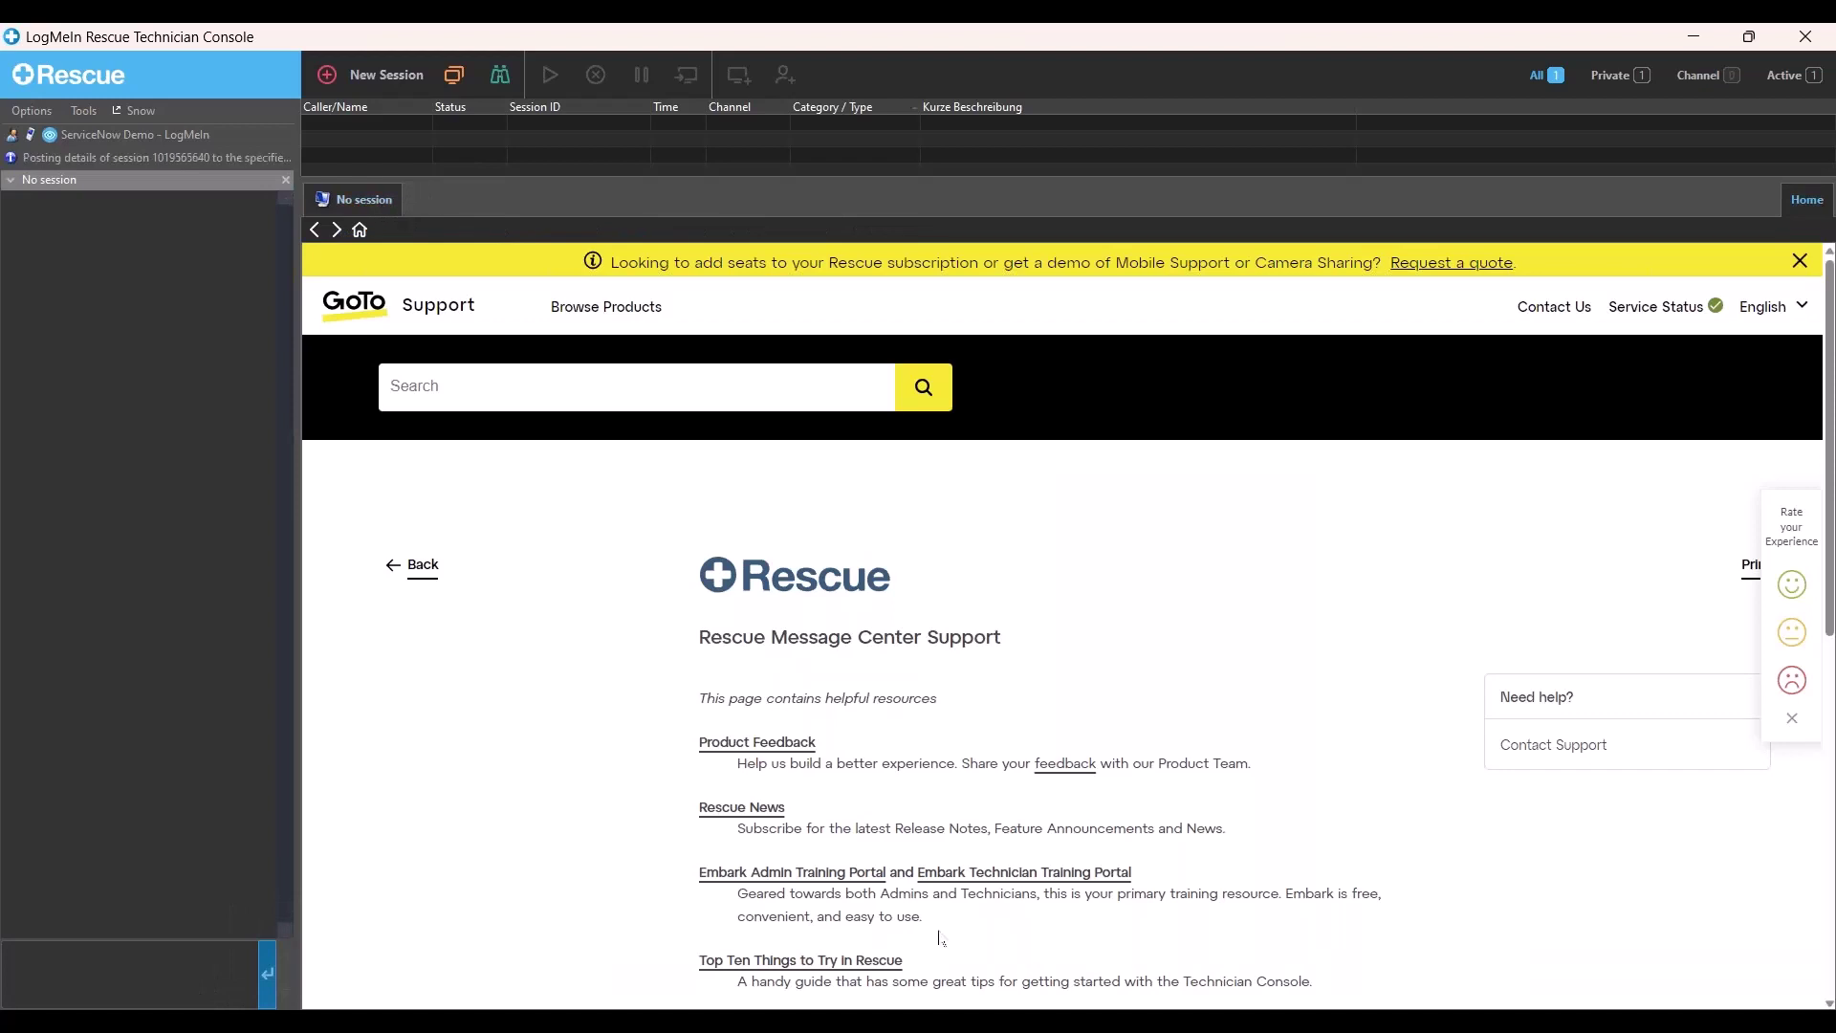
{"action": "left_click", "coordinate": [962, 1021]}
{"action": "left_click", "coordinate": [1015, 987]}
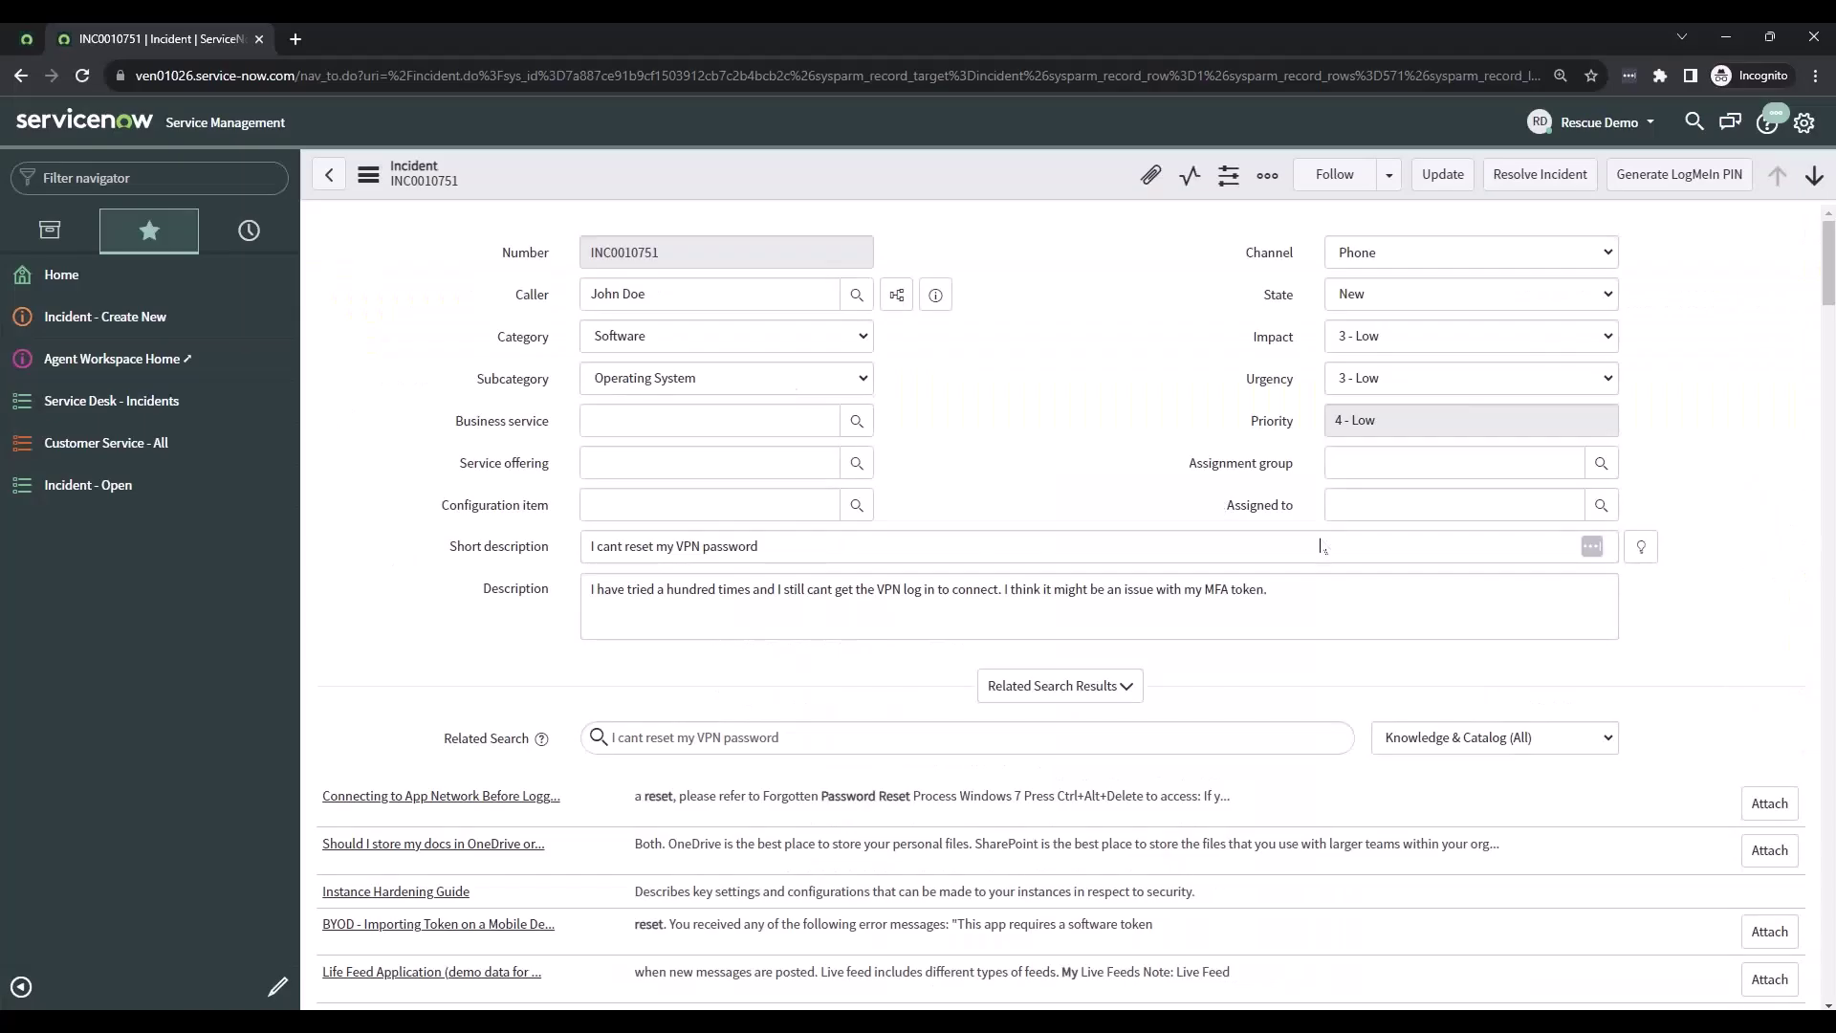
{"action": "scroll", "coordinate": [976, 492], "scroll_direction": "down", "scroll_amount": 7}
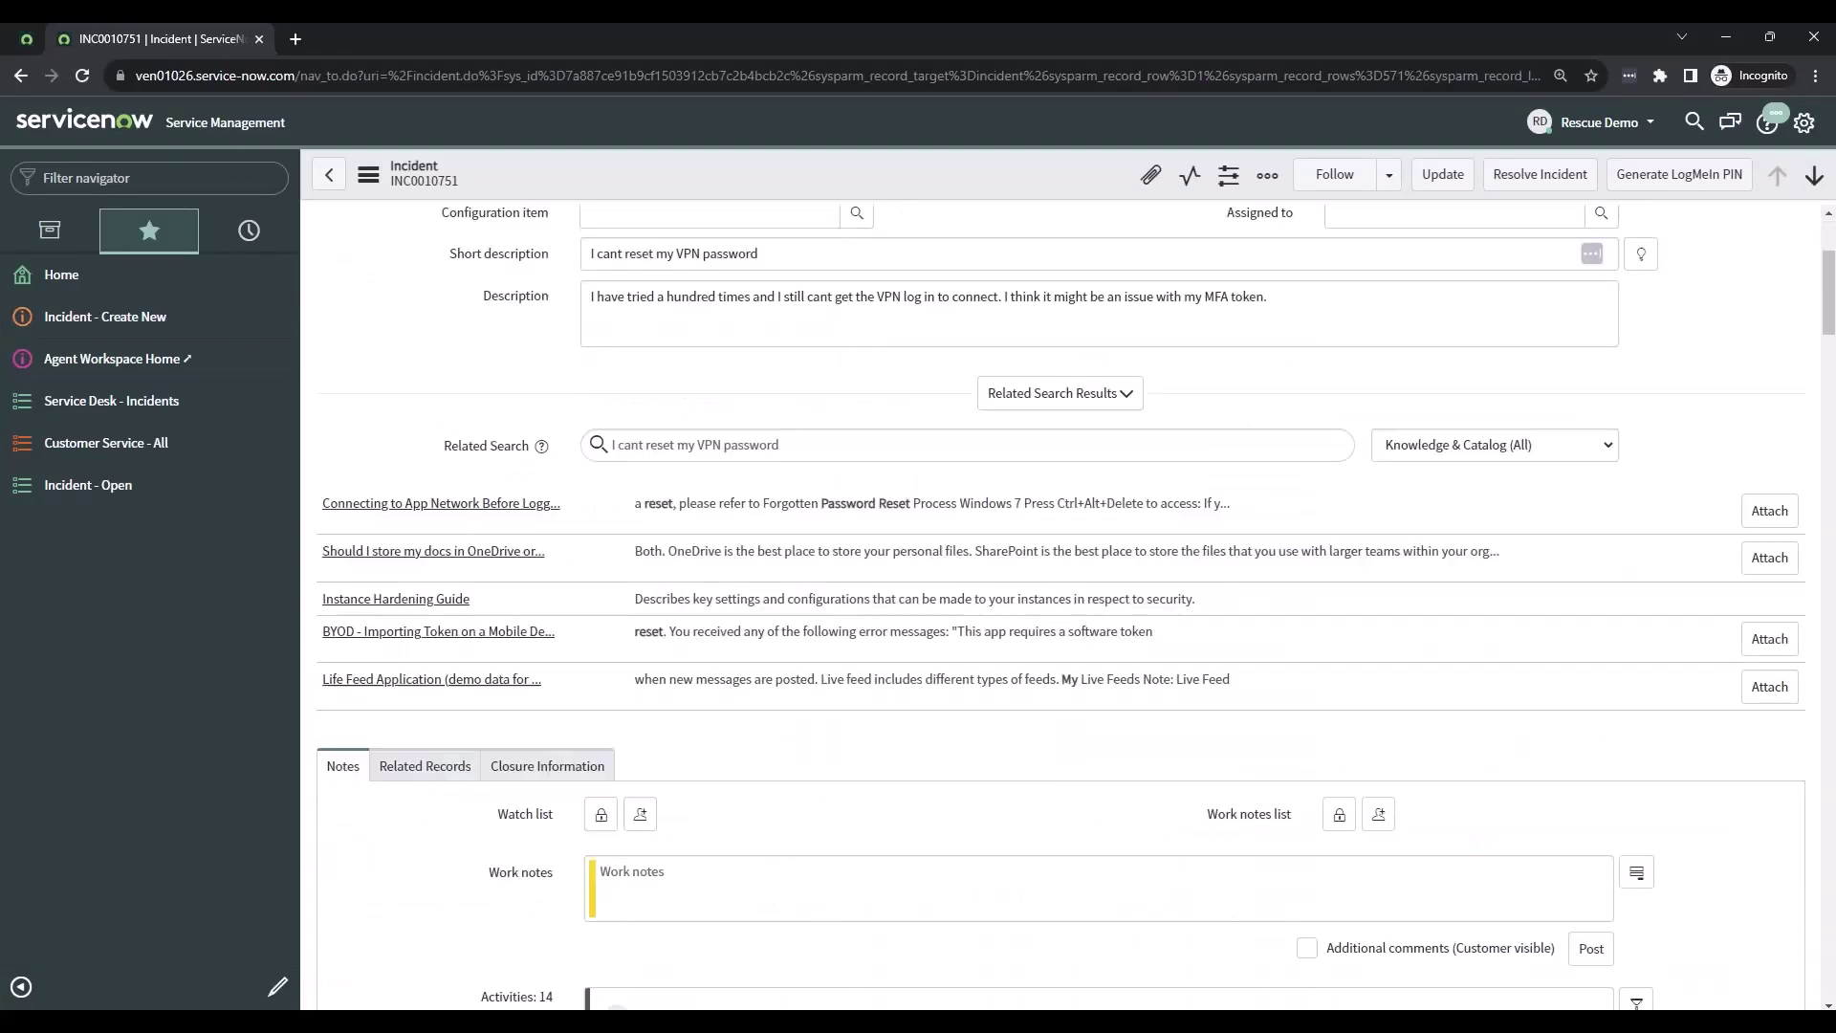
{"action": "scroll", "coordinate": [972, 442], "scroll_direction": "down", "scroll_amount": 8}
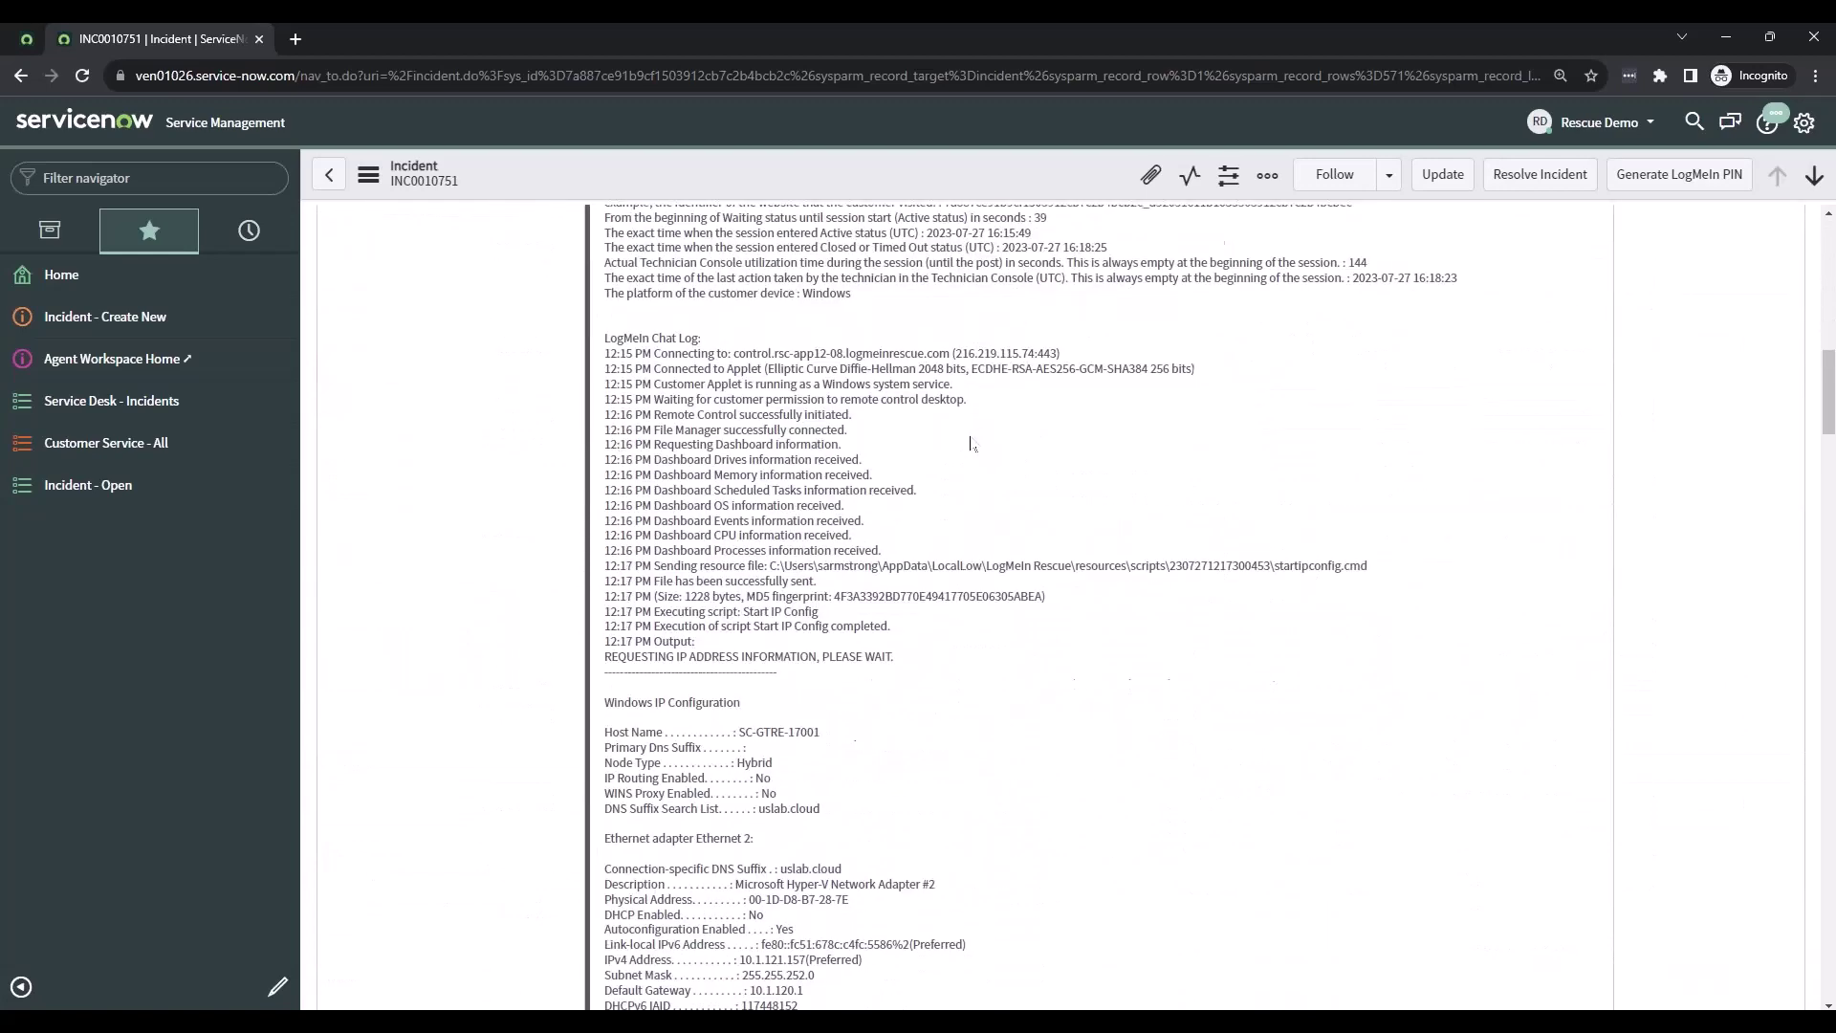
{"action": "scroll", "coordinate": [971, 443], "scroll_direction": "up", "scroll_amount": 6}
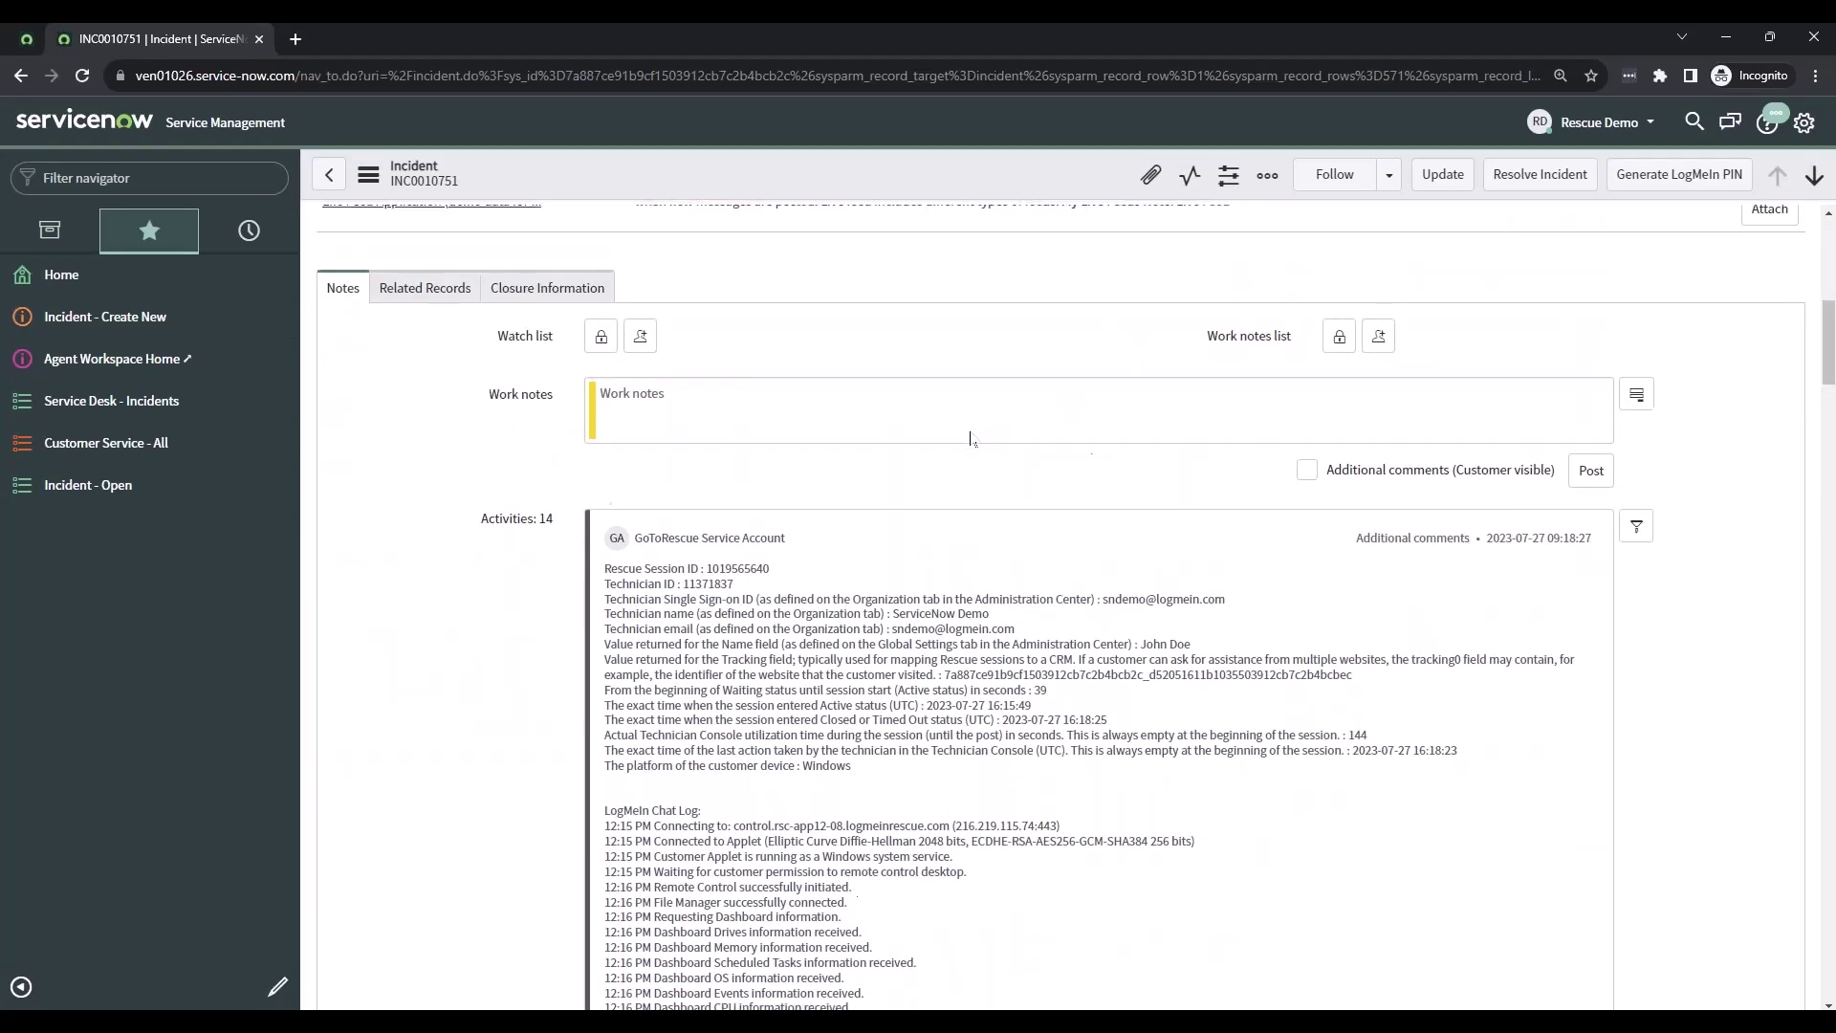
{"action": "left_click_drag", "start_coordinate": [616, 483], "coordinate": [994, 913]}
{"action": "left_click", "coordinate": [1008, 794]}
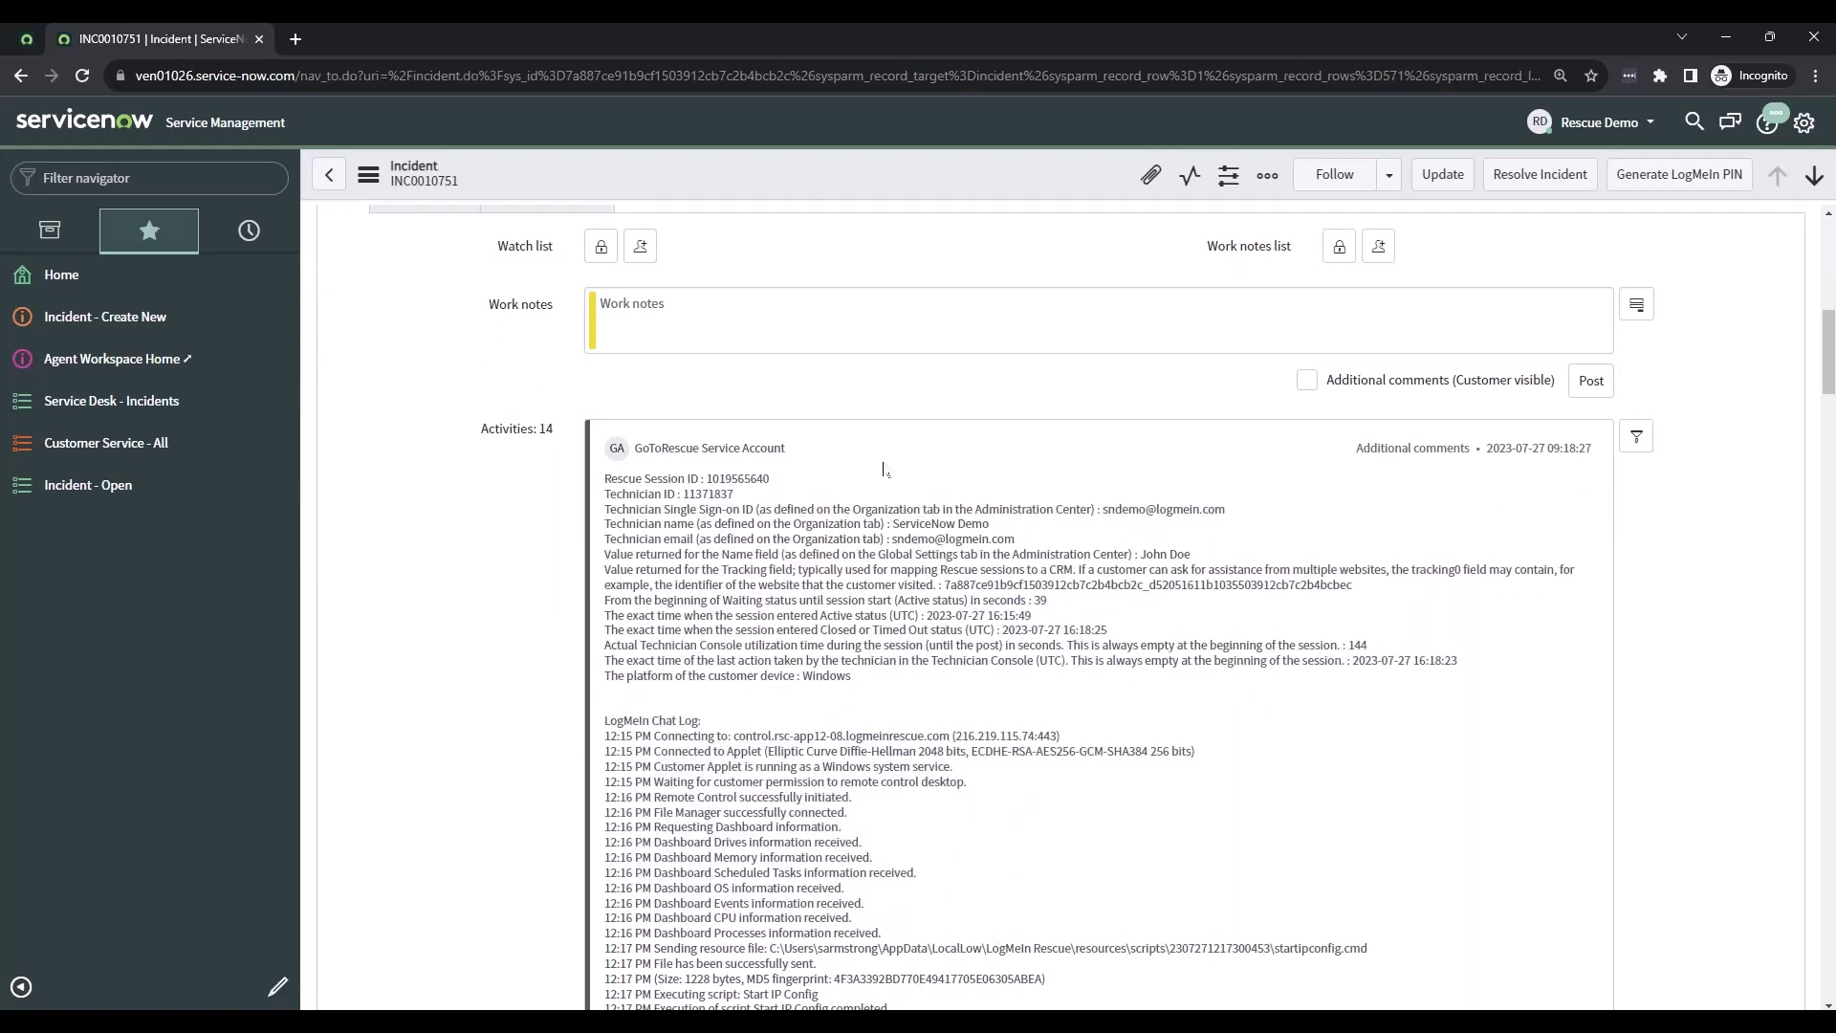
{"action": "scroll", "coordinate": [668, 318], "scroll_direction": "up", "scroll_amount": 10}
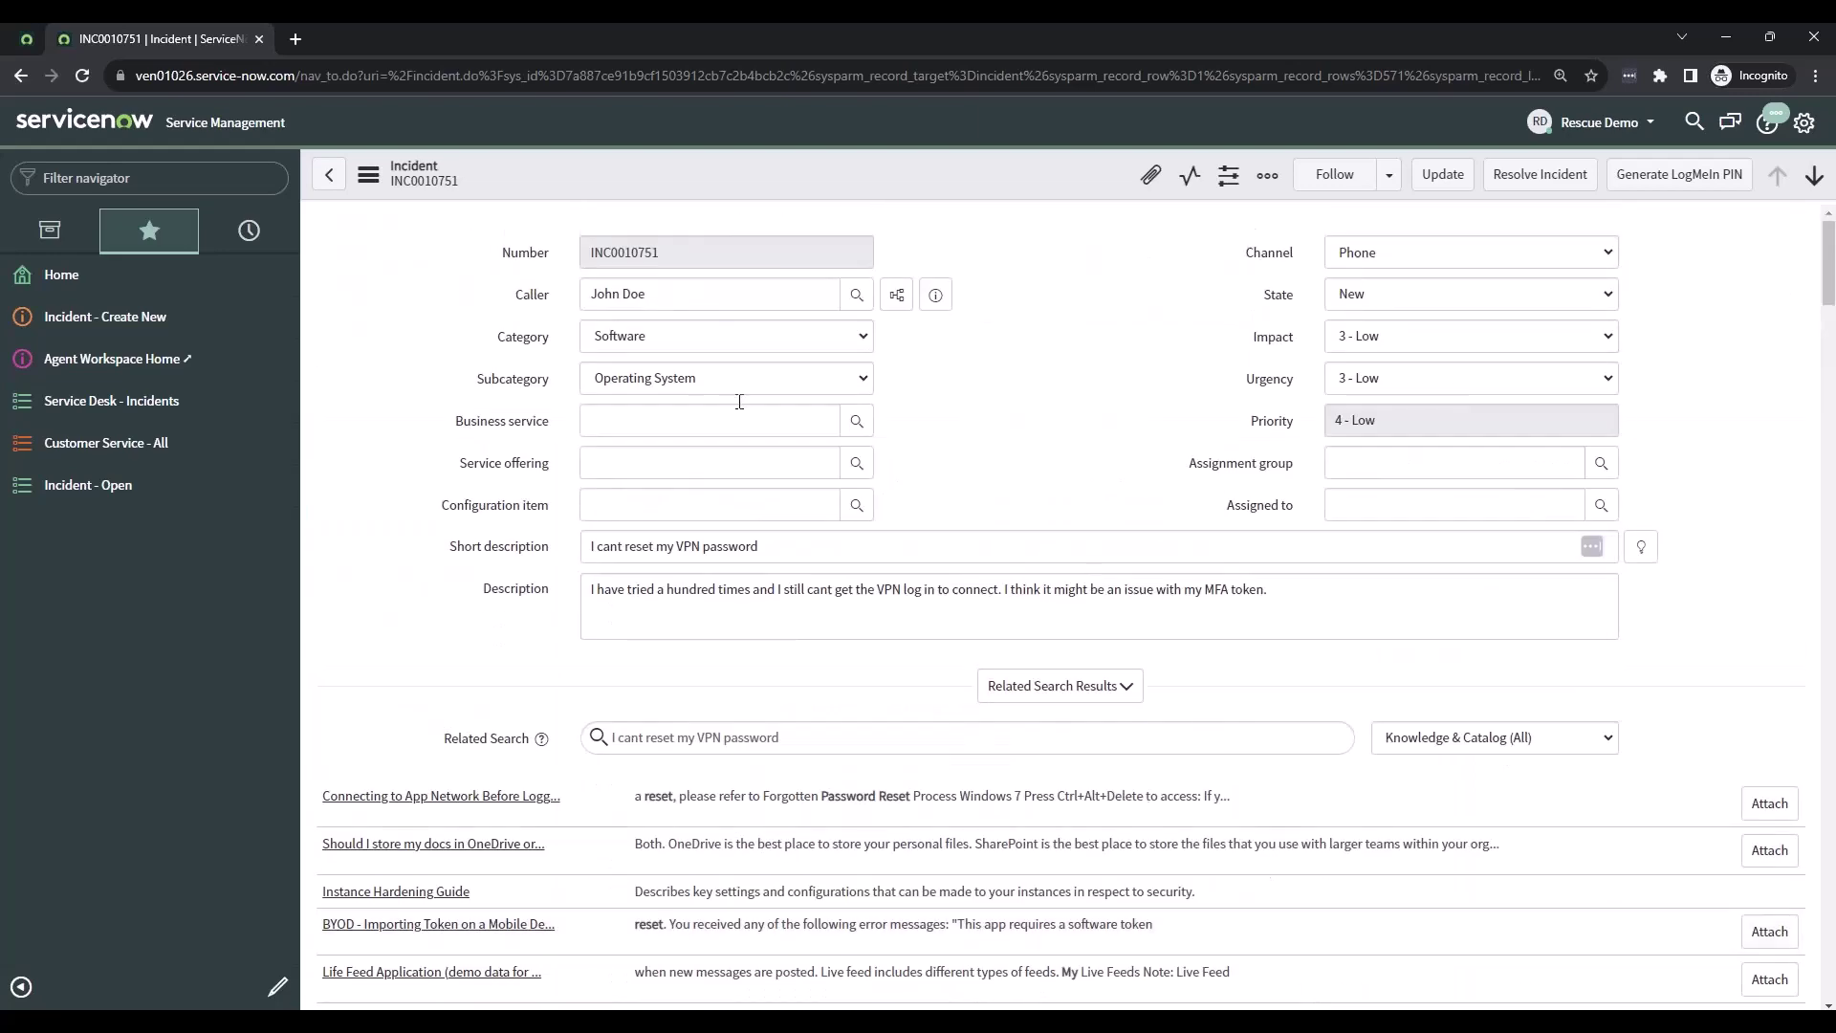
{"action": "double_click", "coordinate": [684, 285]}
{"action": "left_click", "coordinate": [1131, 347]}
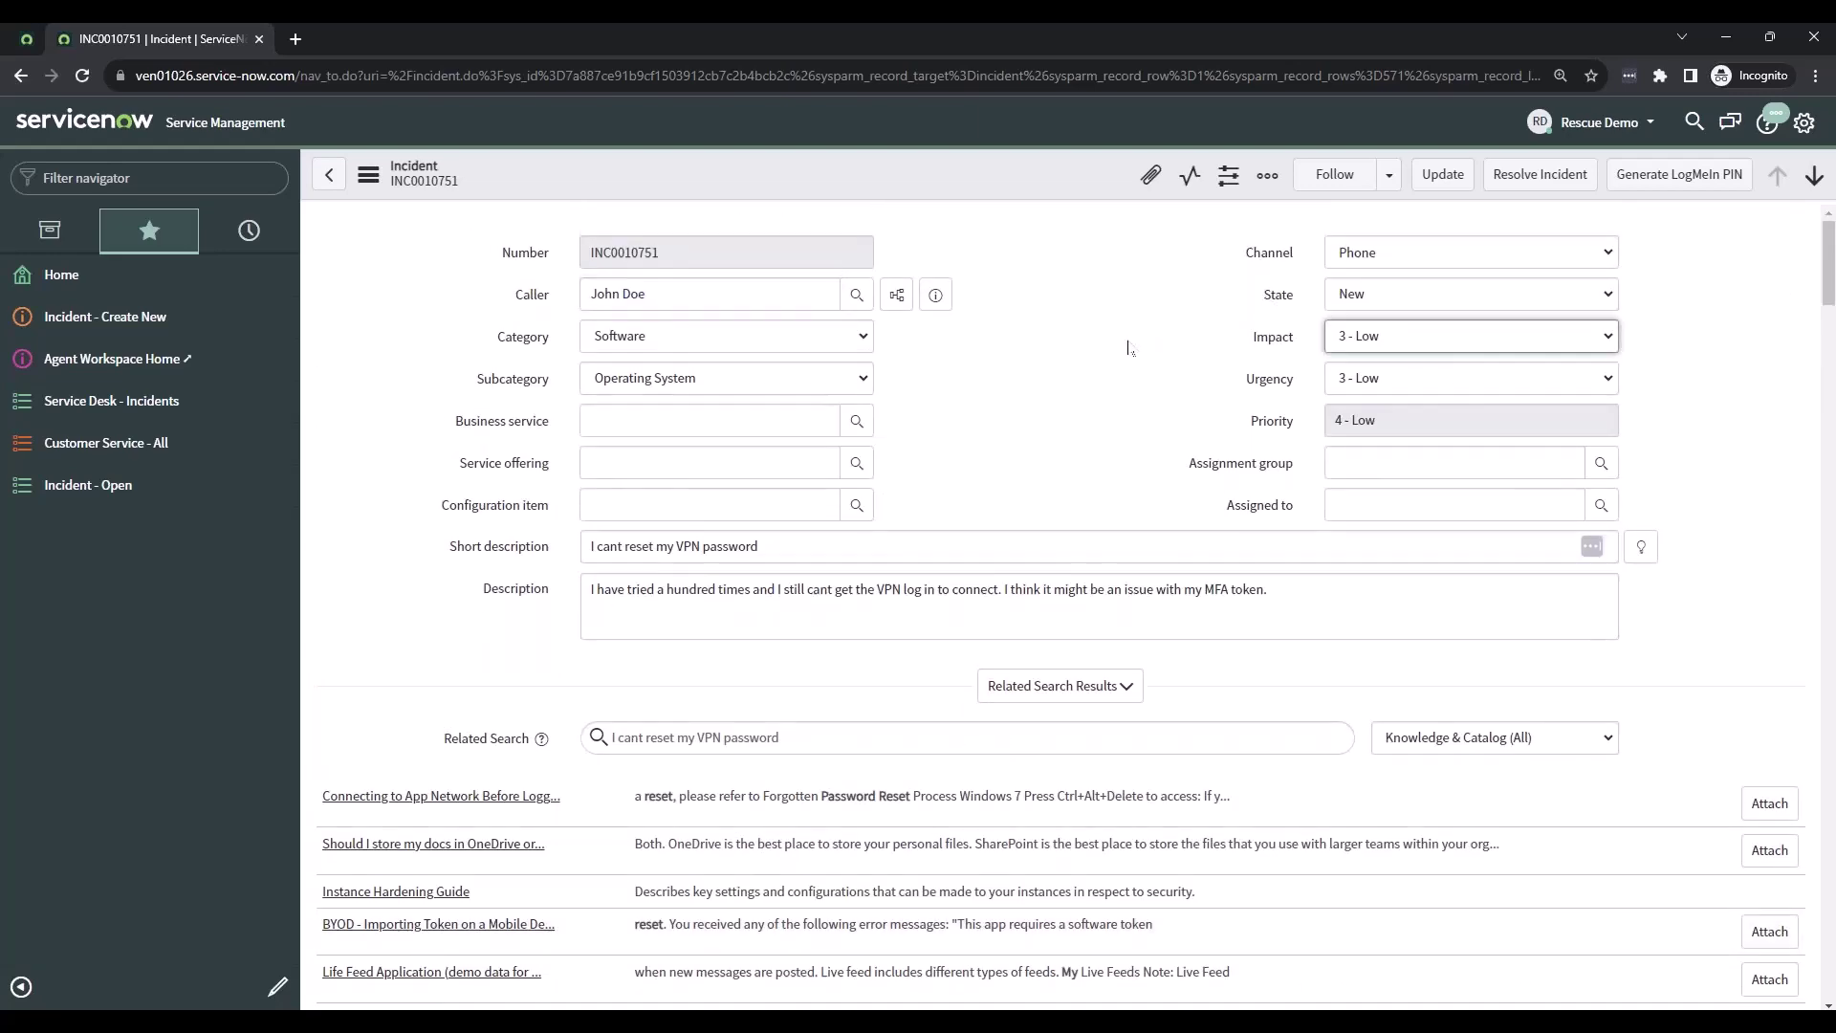
{"action": "scroll", "coordinate": [940, 659], "scroll_direction": "down", "scroll_amount": 8}
{"action": "scroll", "coordinate": [940, 660], "scroll_direction": "down", "scroll_amount": 3}
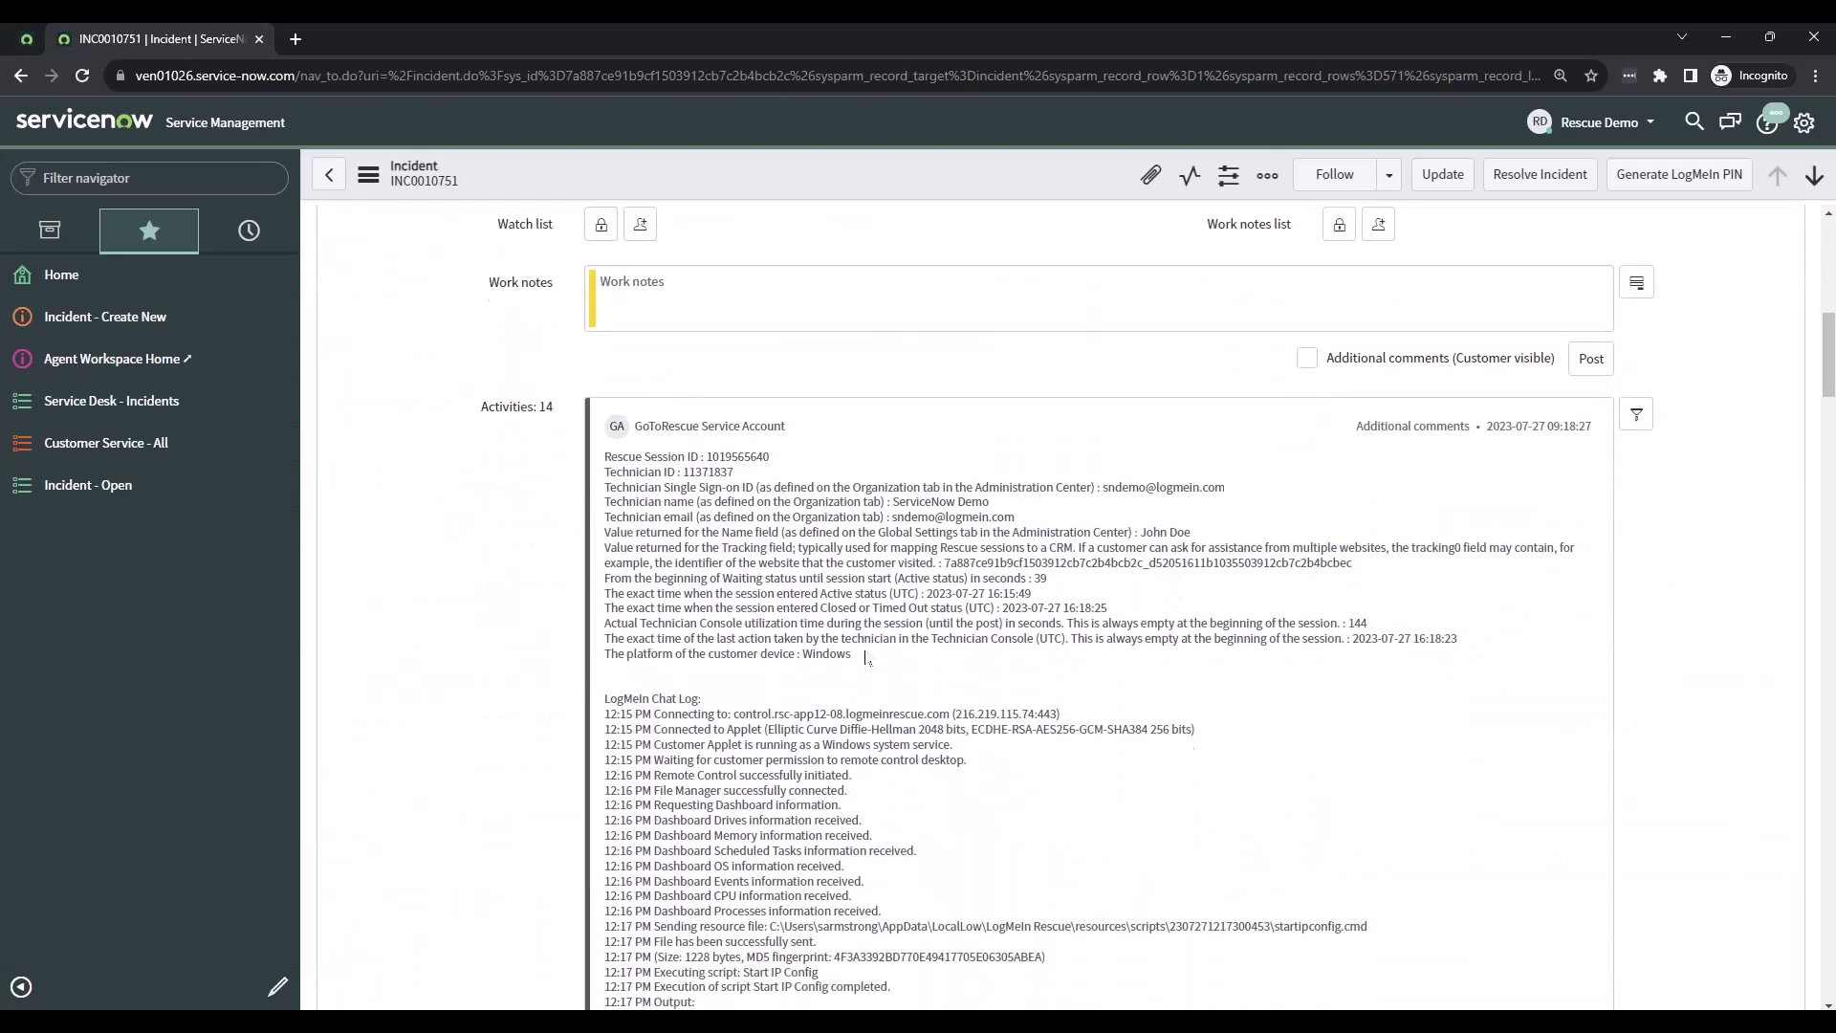
{"action": "scroll", "coordinate": [719, 490], "scroll_direction": "up", "scroll_amount": 2, "text": "ctrl"}
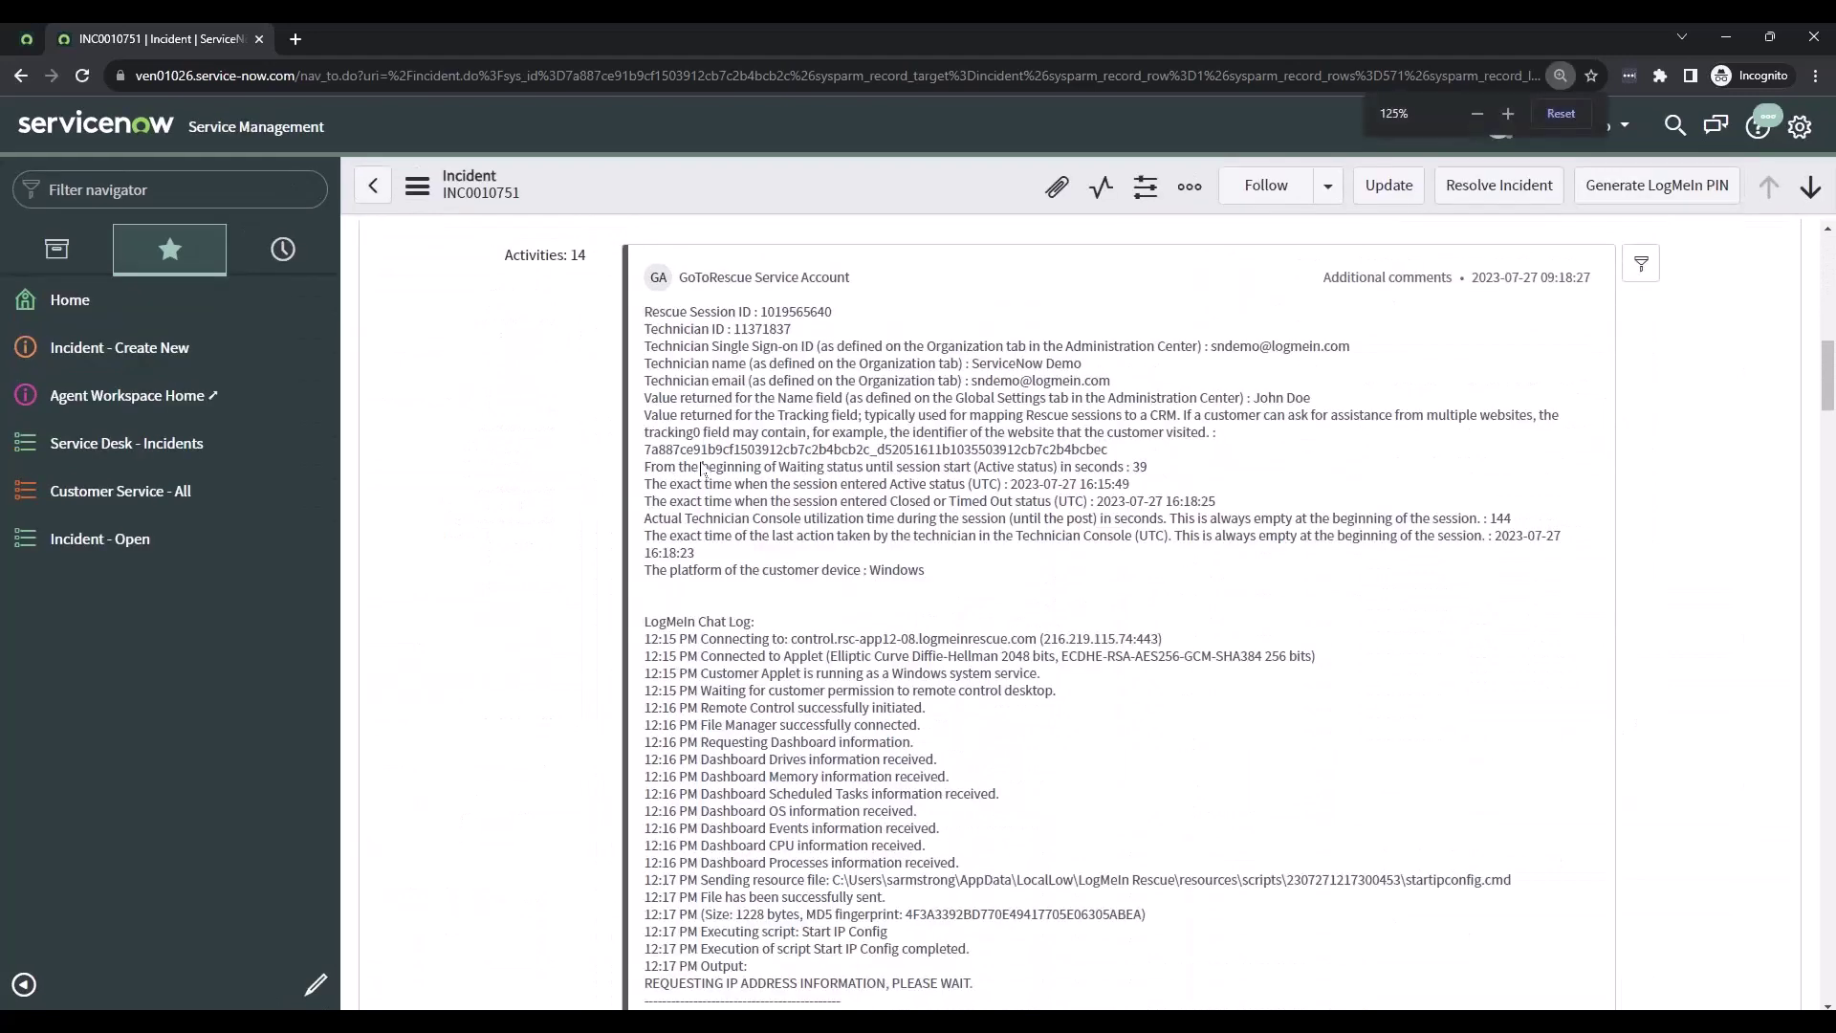
{"action": "scroll", "coordinate": [801, 476], "scroll_direction": "down", "scroll_amount": 1}
{"action": "scroll", "coordinate": [684, 381], "scroll_direction": "up", "scroll_amount": 1}
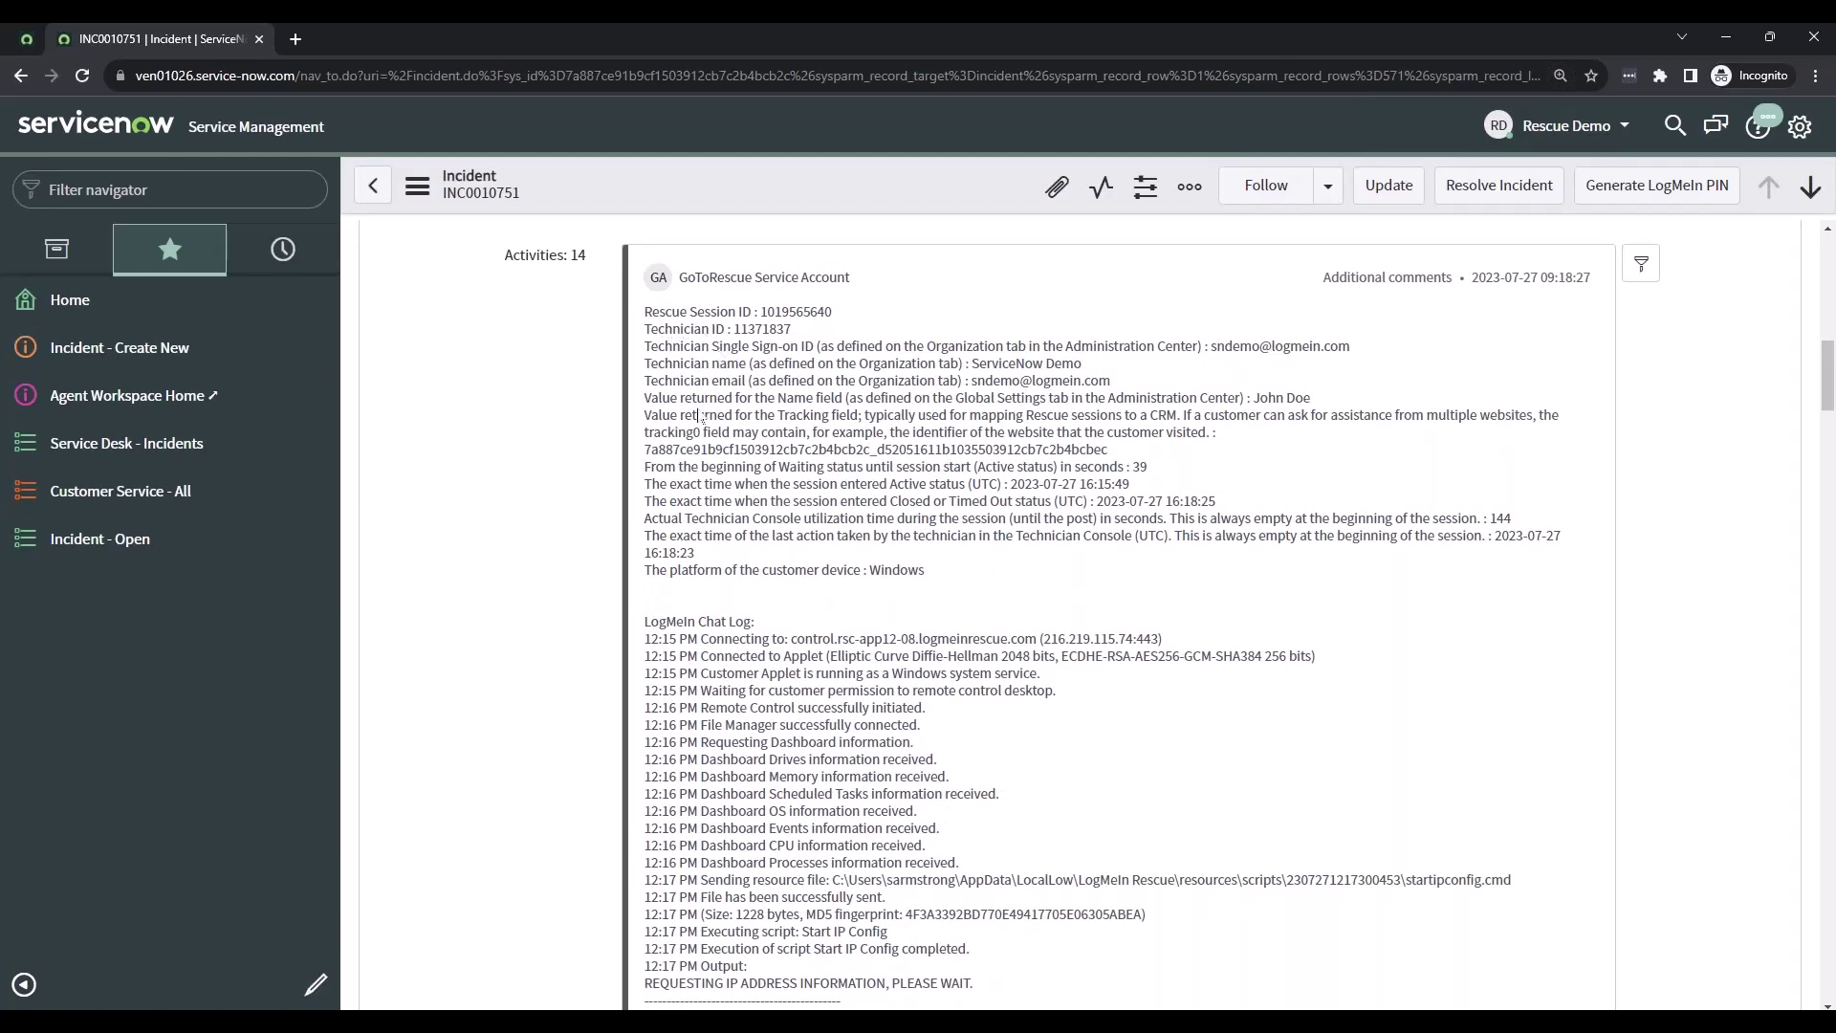
{"action": "scroll", "coordinate": [746, 583], "scroll_direction": "down", "scroll_amount": 1}
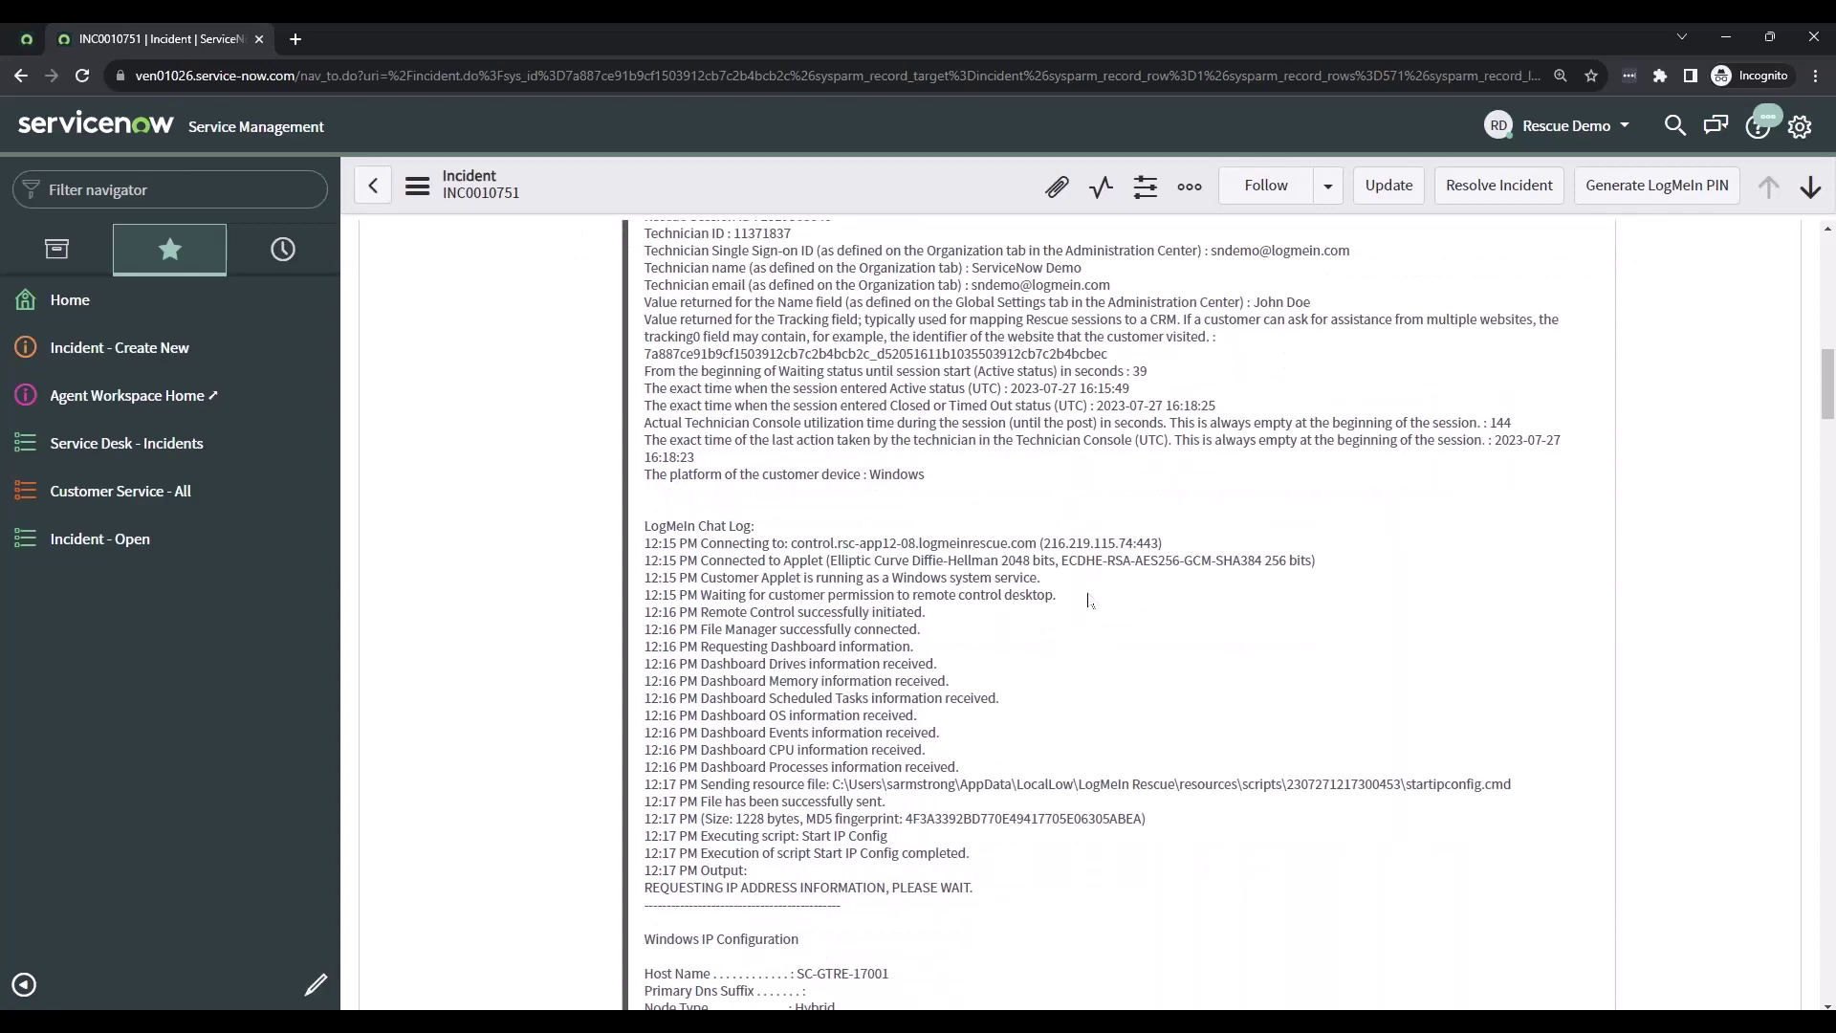
{"action": "left_click_drag", "start_coordinate": [1185, 547], "coordinate": [787, 545]}
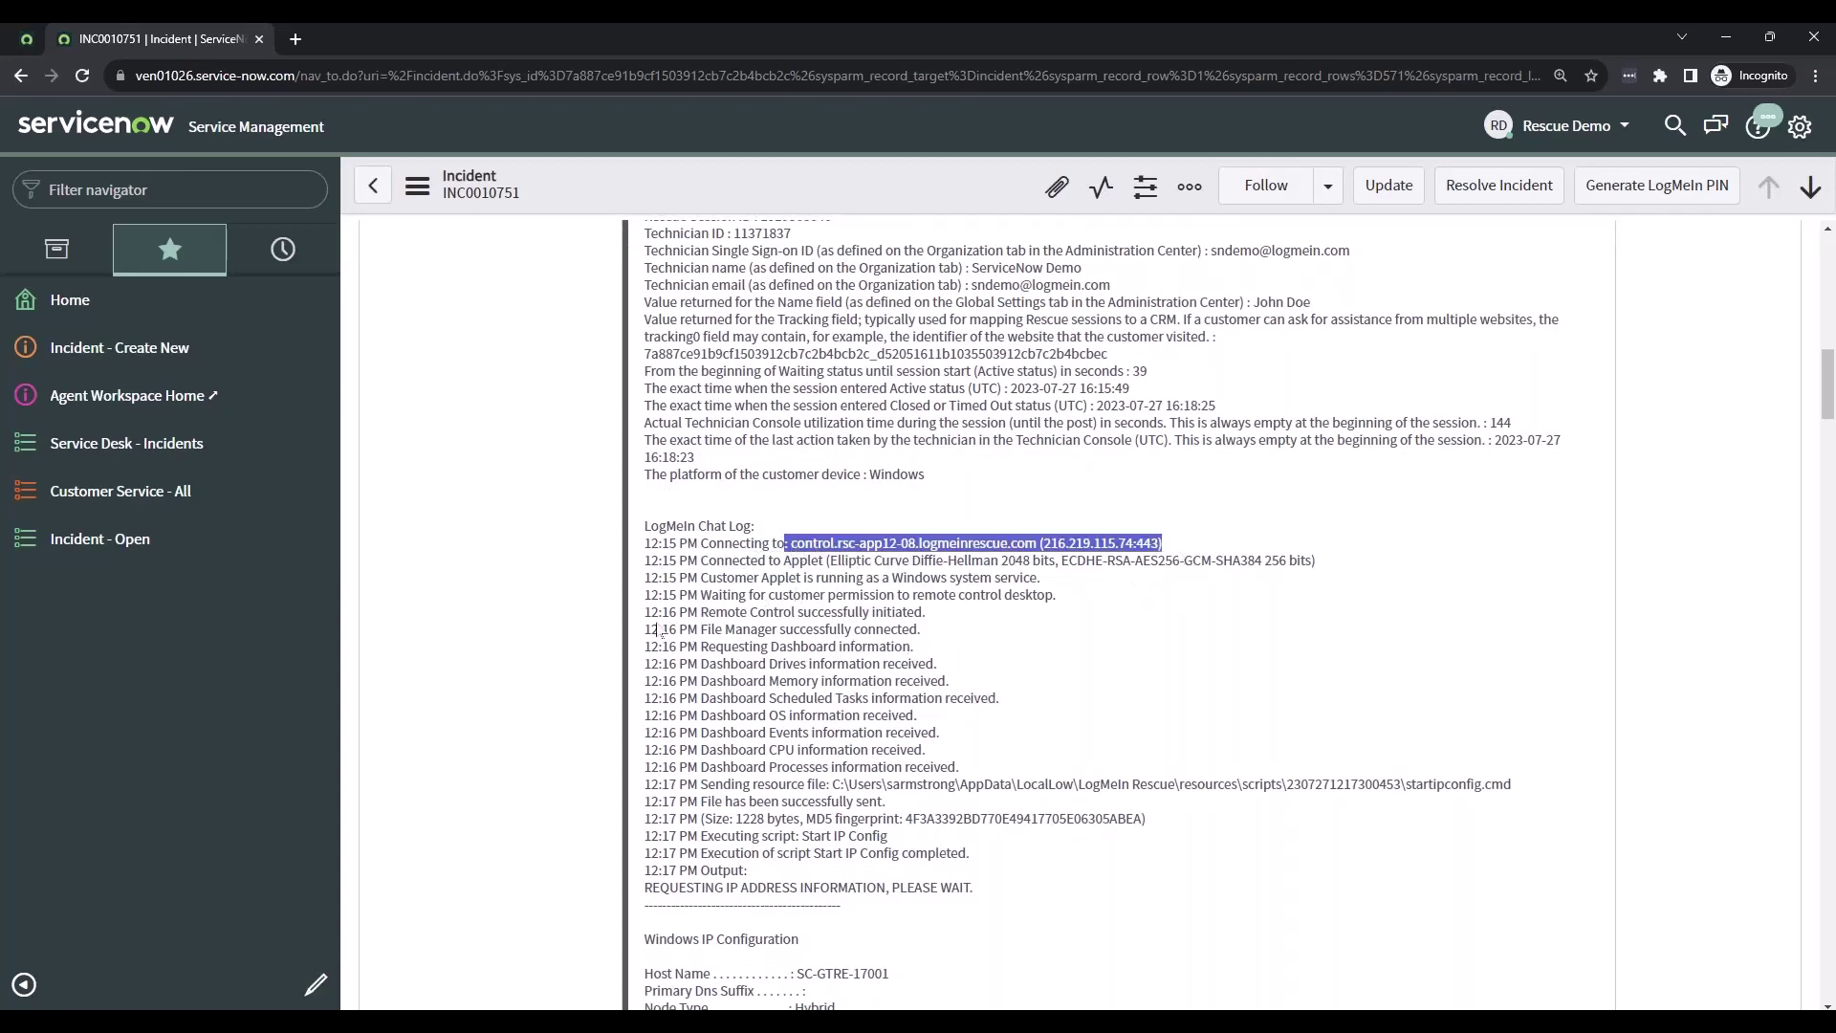
{"action": "left_click_drag", "start_coordinate": [661, 615], "coordinate": [838, 662]}
{"action": "left_click_drag", "start_coordinate": [974, 773], "coordinate": [651, 629]}
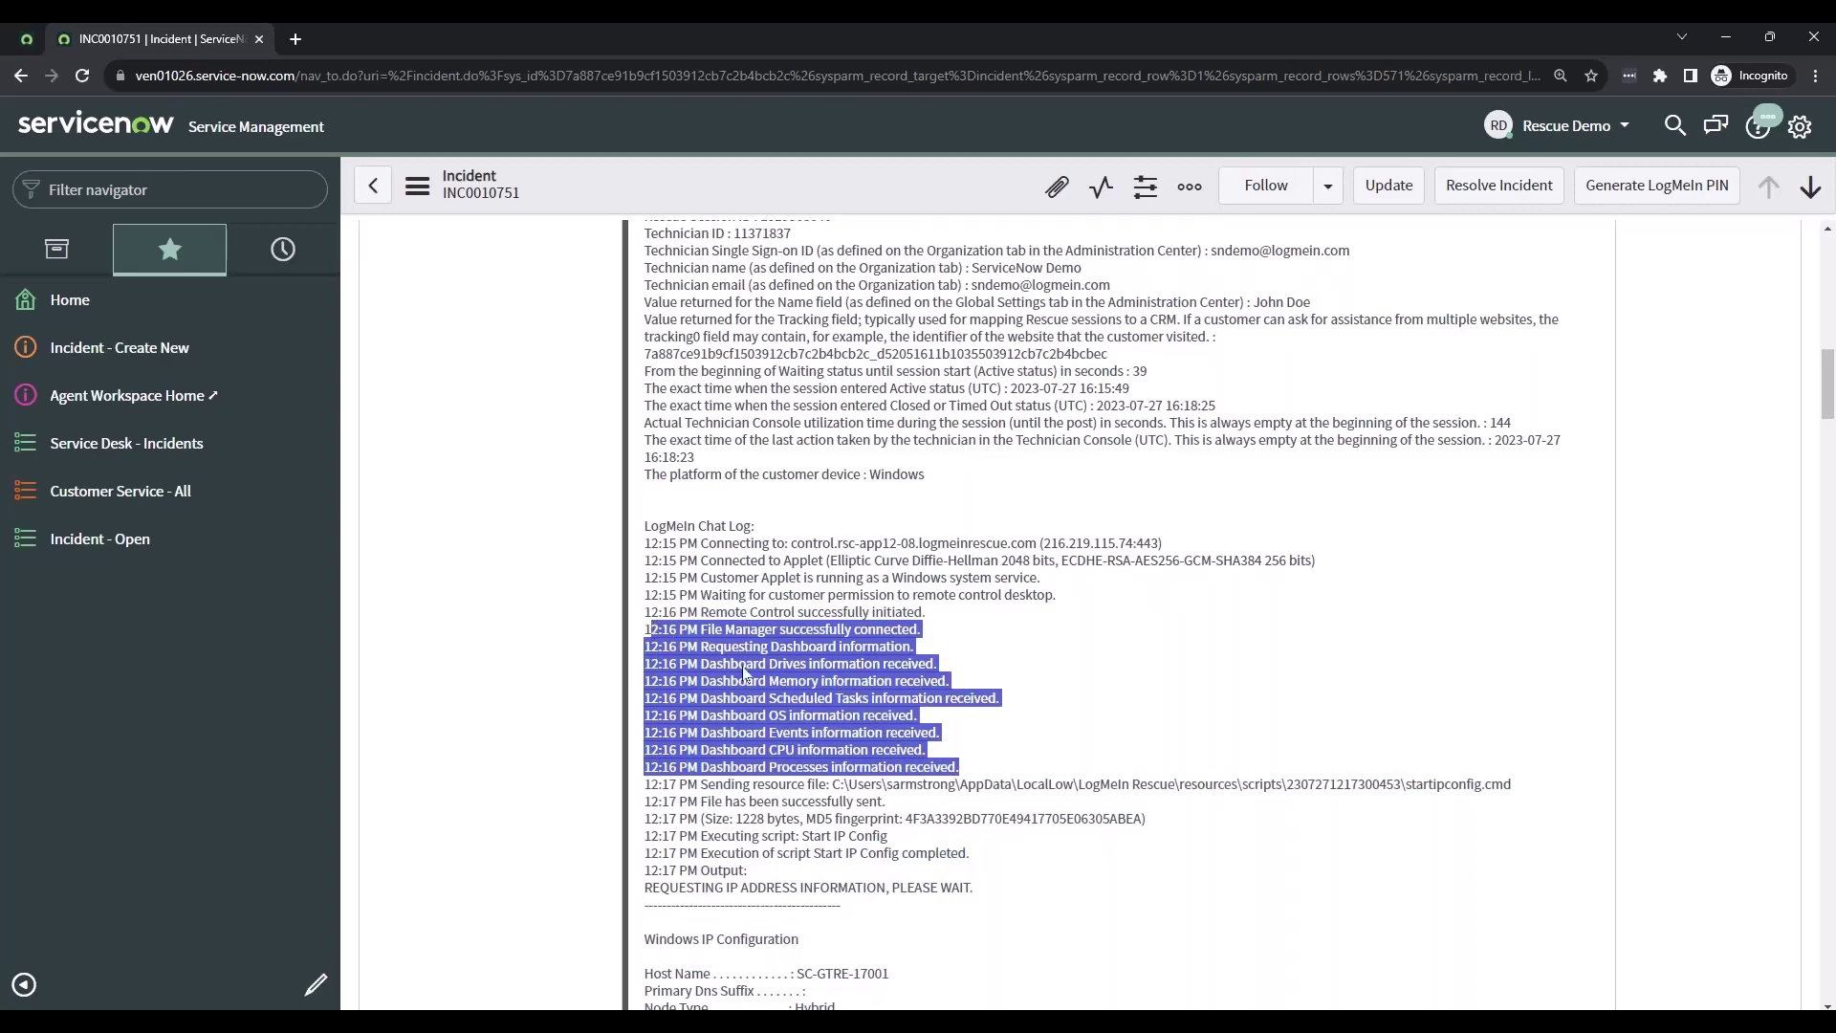
{"action": "scroll", "coordinate": [753, 677], "scroll_direction": "down", "scroll_amount": 3}
{"action": "scroll", "coordinate": [754, 677], "scroll_direction": "down", "scroll_amount": 2}
{"action": "left_click_drag", "start_coordinate": [877, 875], "coordinate": [648, 418]}
{"action": "left_click", "coordinate": [1011, 491]}
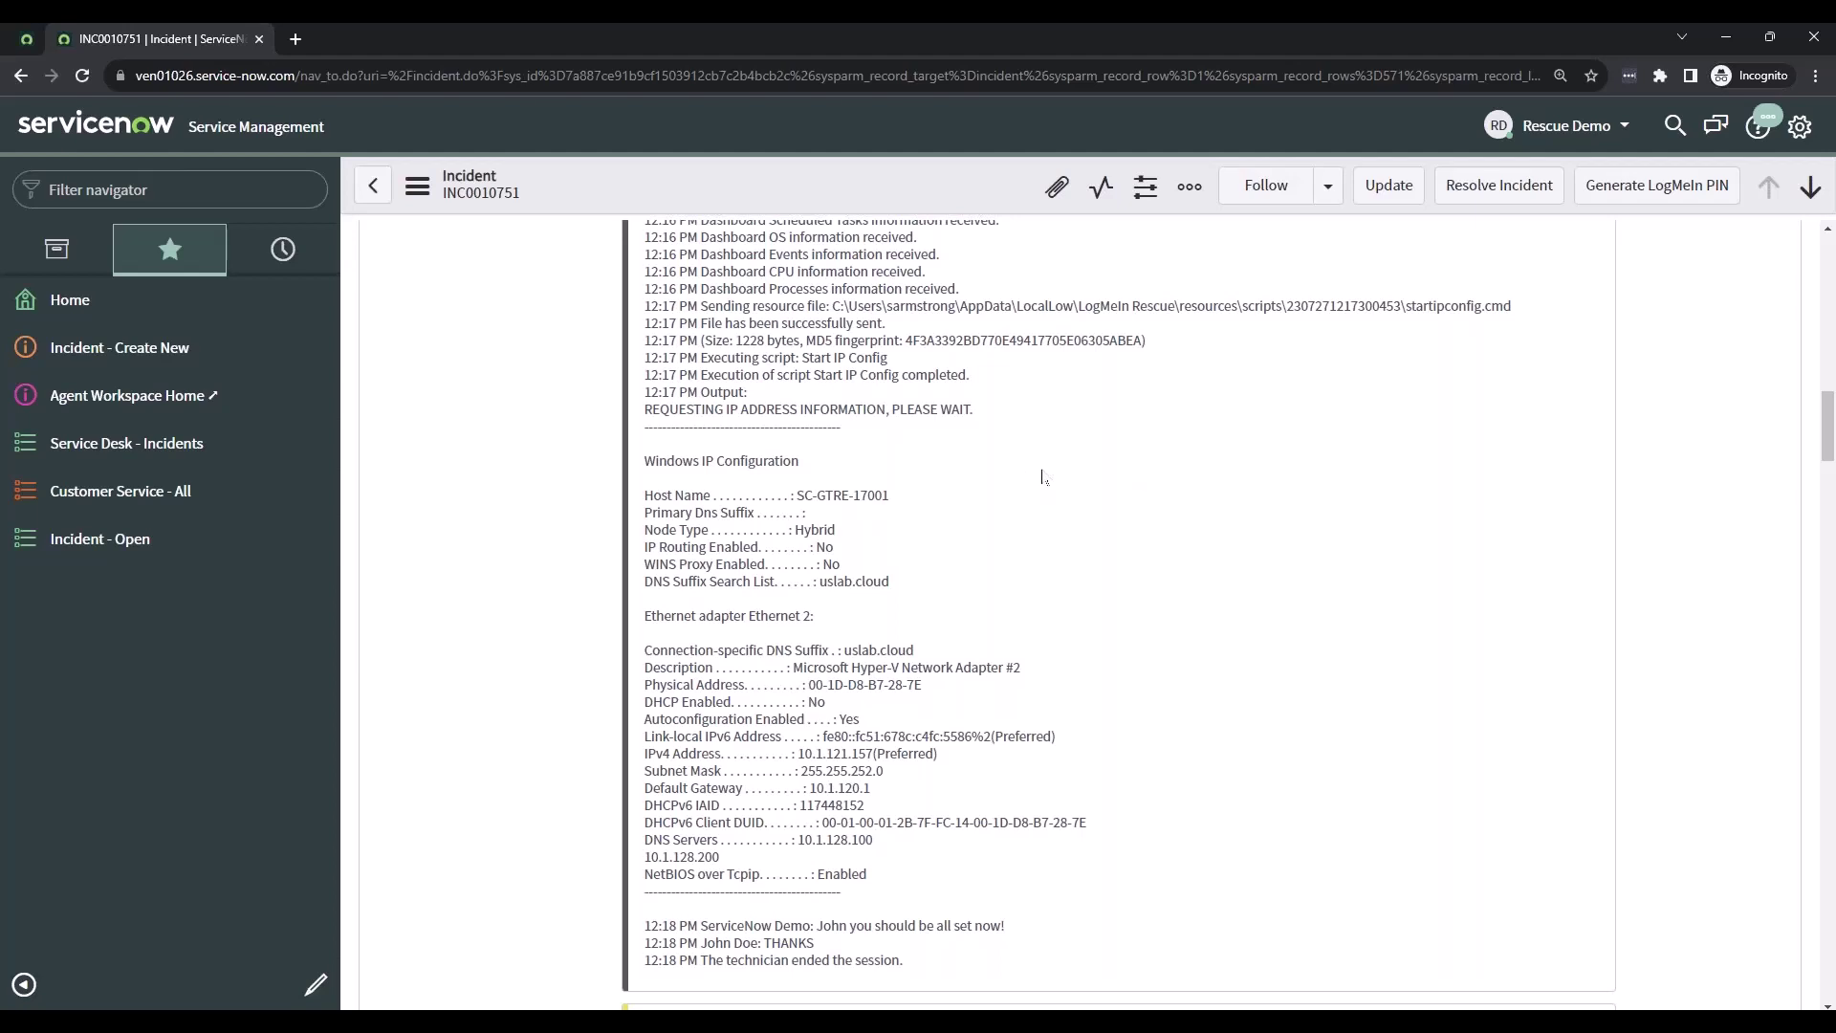
{"action": "scroll", "coordinate": [1090, 641], "scroll_direction": "down", "scroll_amount": 1}
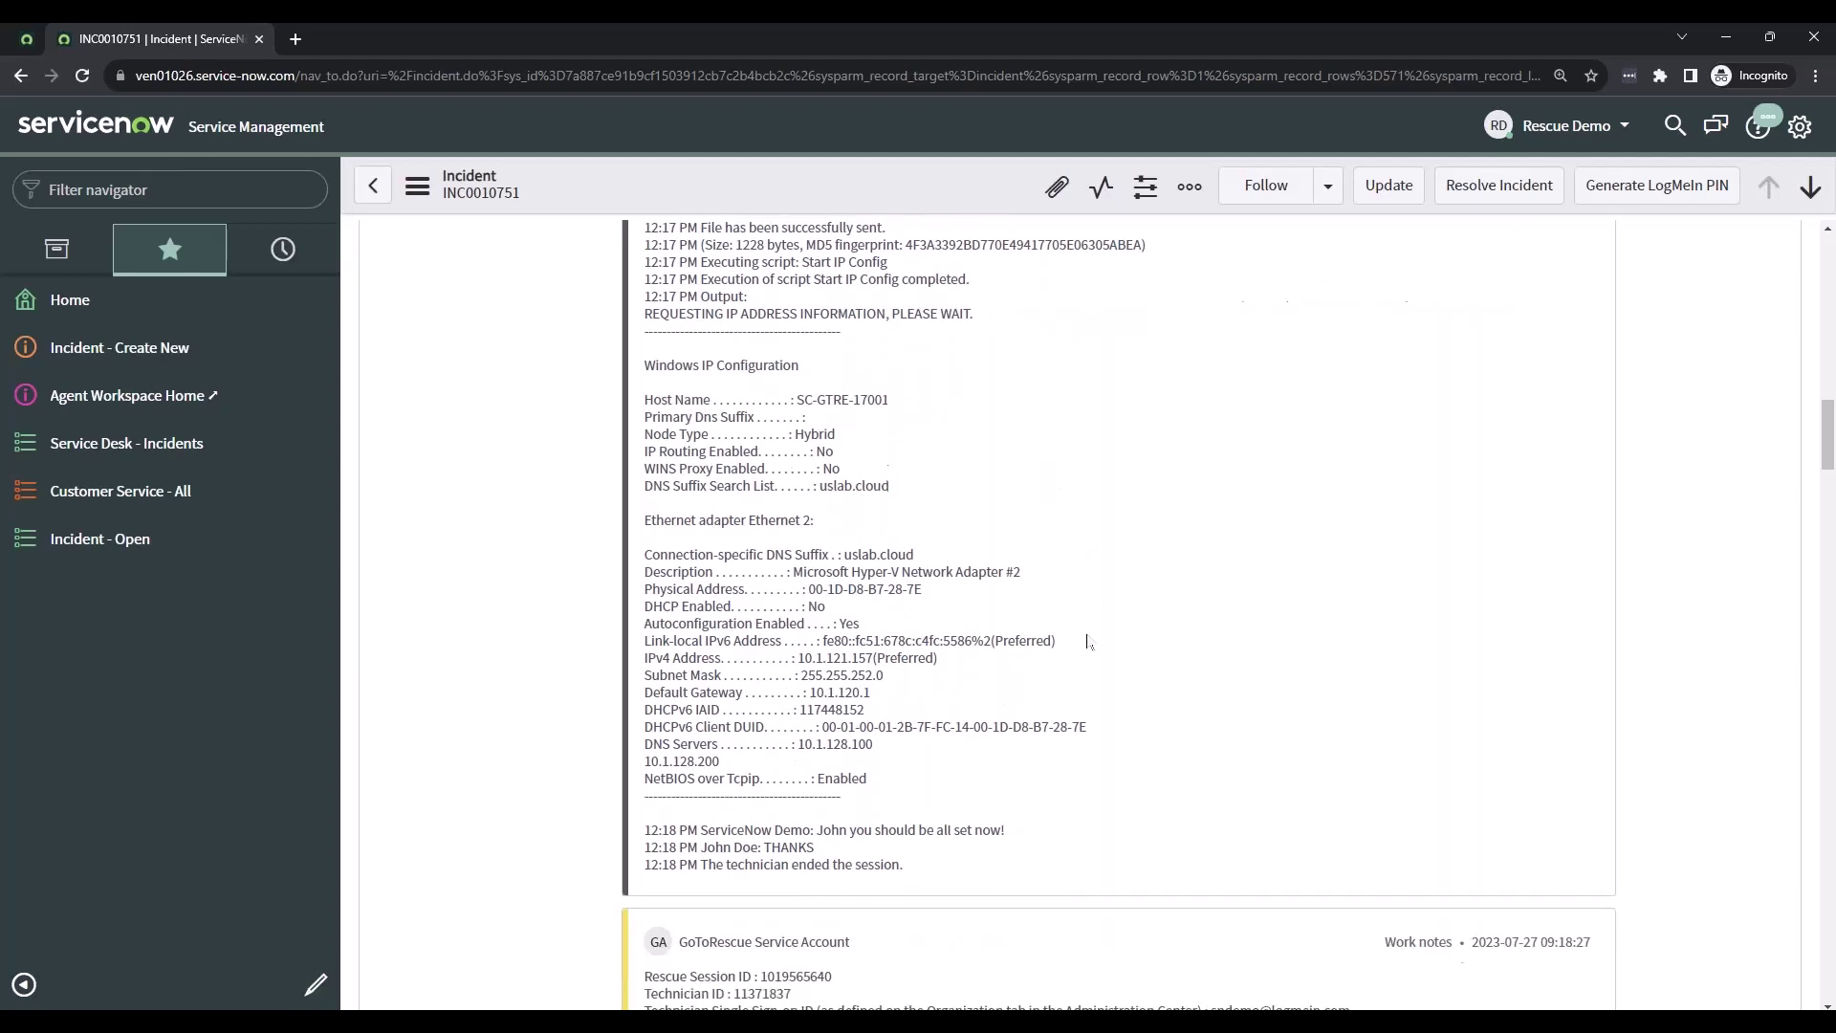
{"action": "left_click_drag", "start_coordinate": [858, 848], "coordinate": [655, 841]}
{"action": "left_click", "coordinate": [812, 876]}
{"action": "left_click_drag", "start_coordinate": [903, 864], "coordinate": [644, 867]}
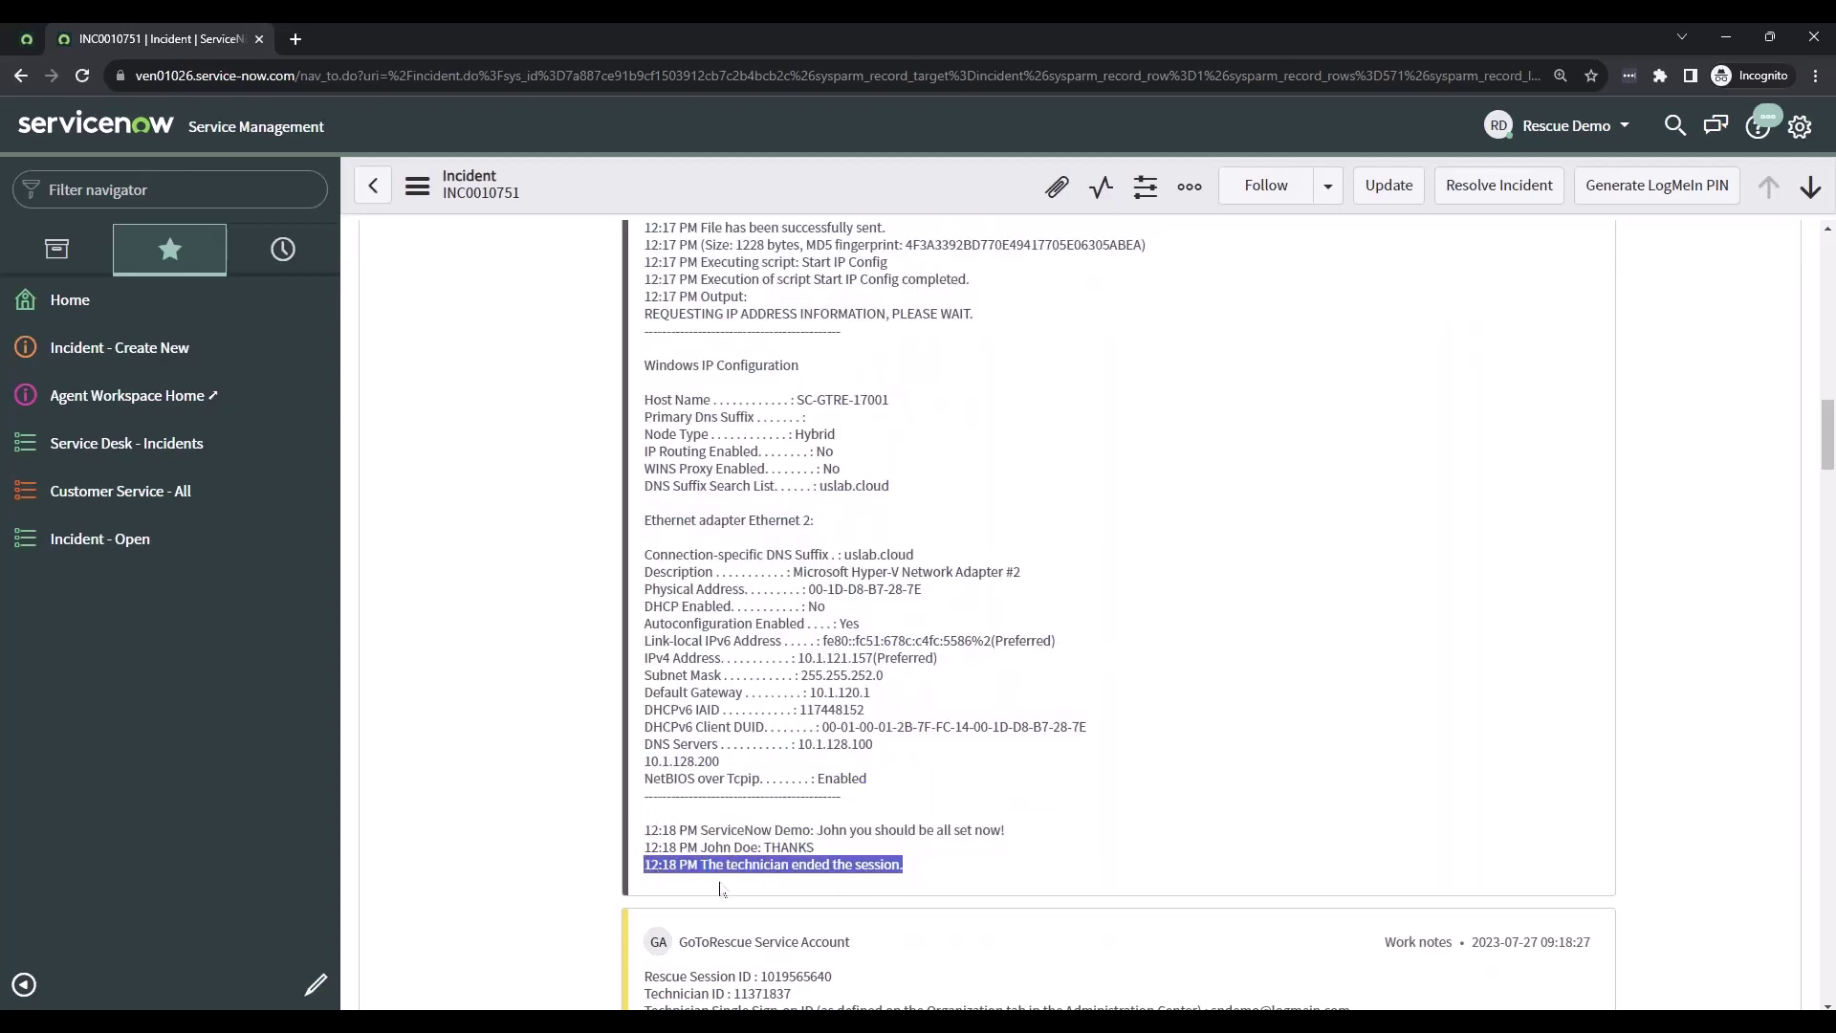
{"action": "left_click", "coordinate": [929, 860]}
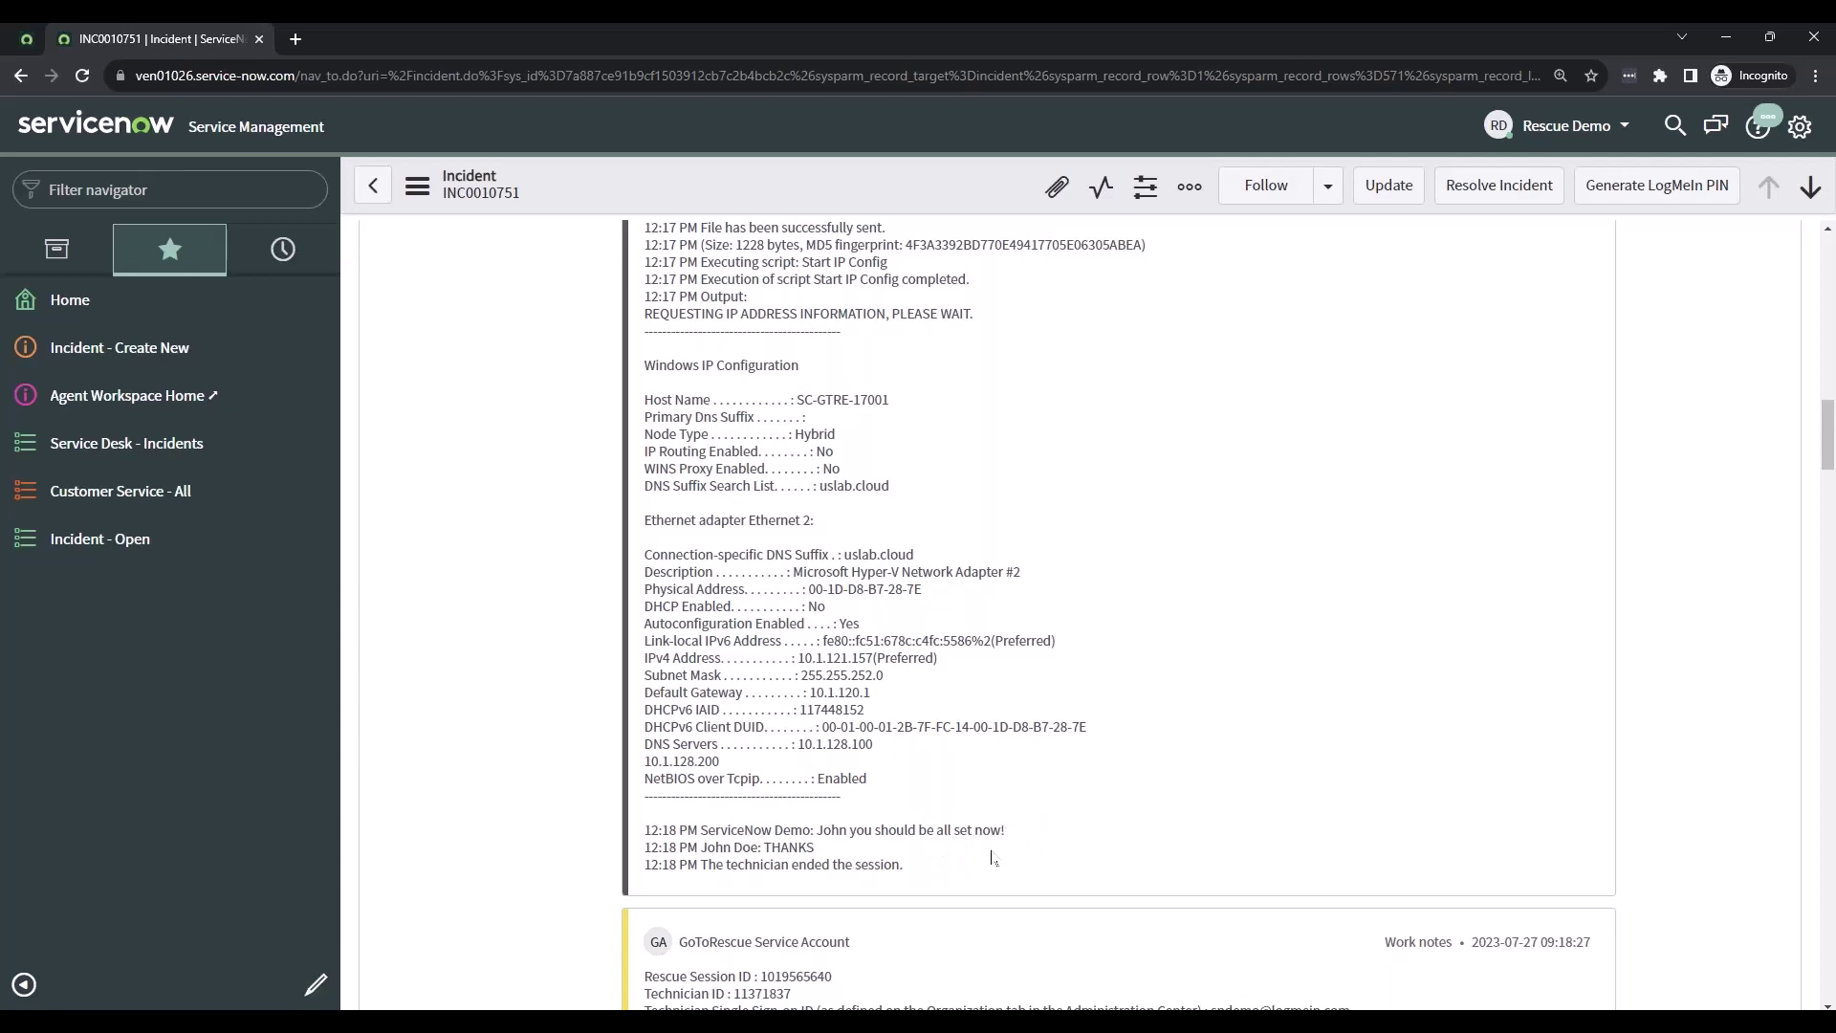
{"action": "left_click_drag", "start_coordinate": [906, 866], "coordinate": [715, 872]}
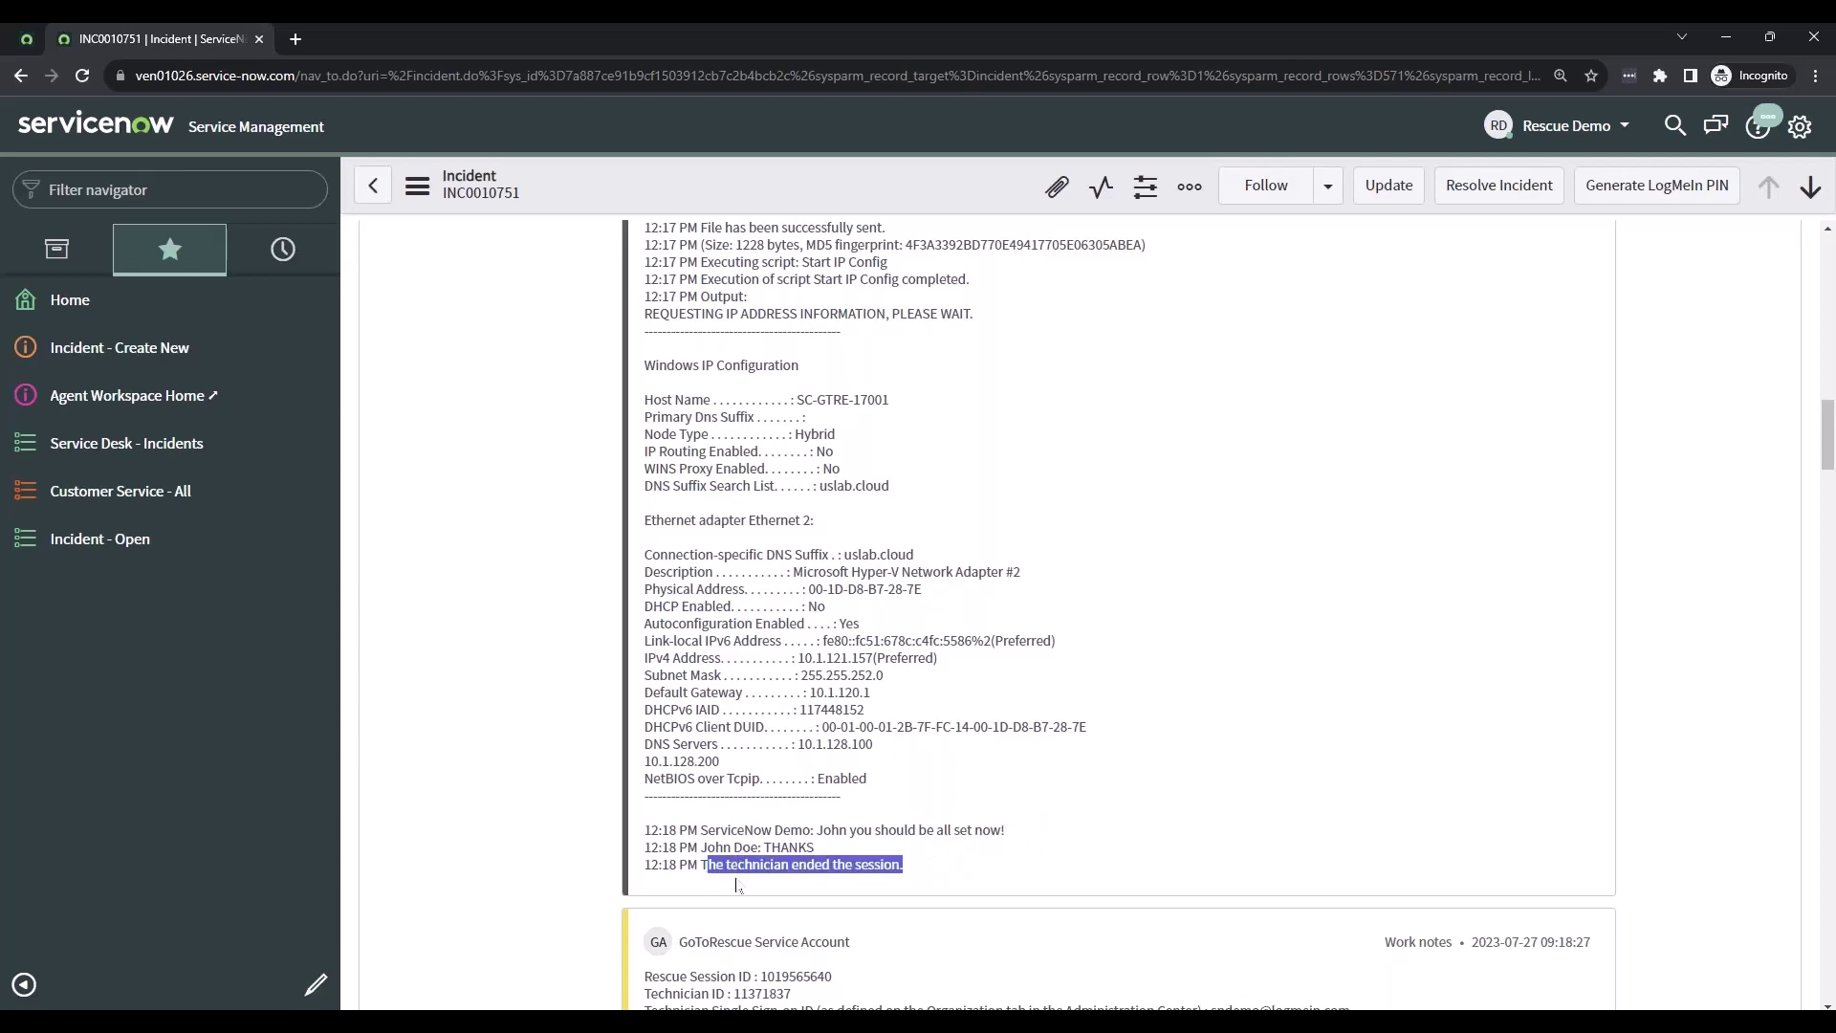
{"action": "left_click", "coordinate": [942, 865]}
{"action": "scroll", "coordinate": [1205, 577], "scroll_direction": "up", "scroll_amount": 15}
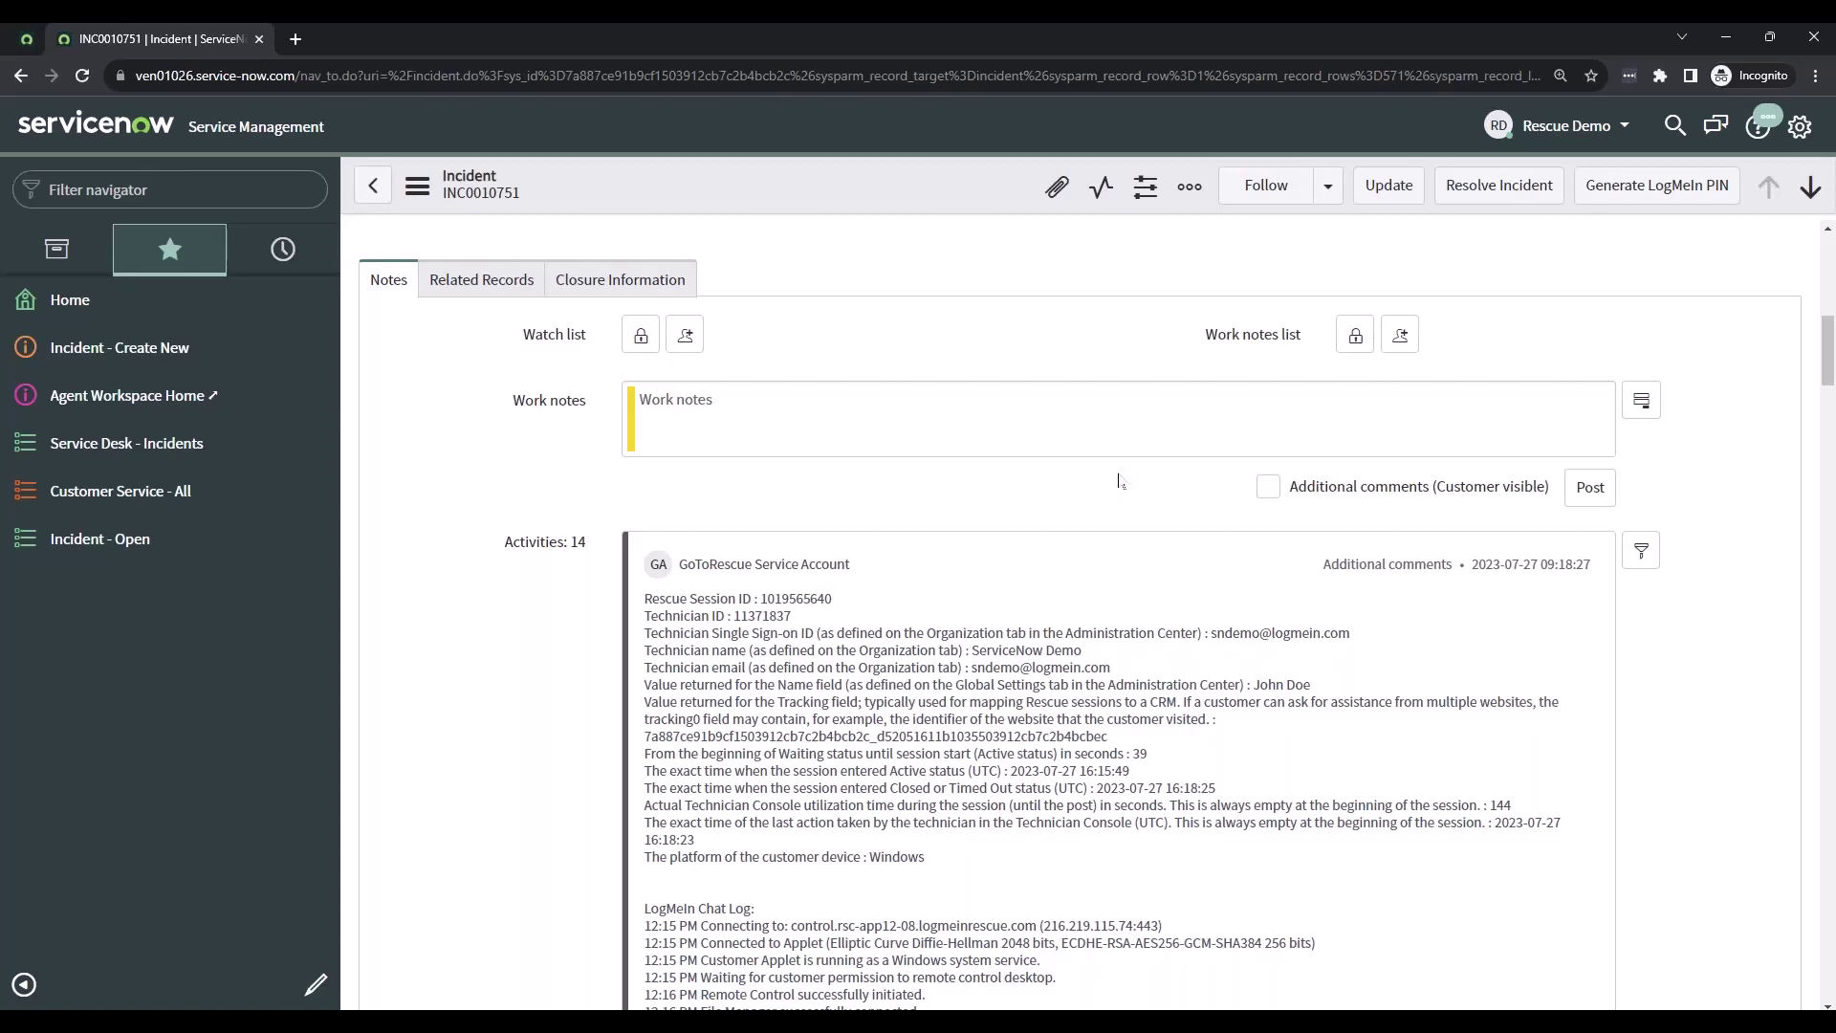
- Check the incident's State (New), then minimize the browser to show Rescue's No session panel
{"action": "scroll", "coordinate": [1718, 485], "scroll_direction": "up", "scroll_amount": 10}
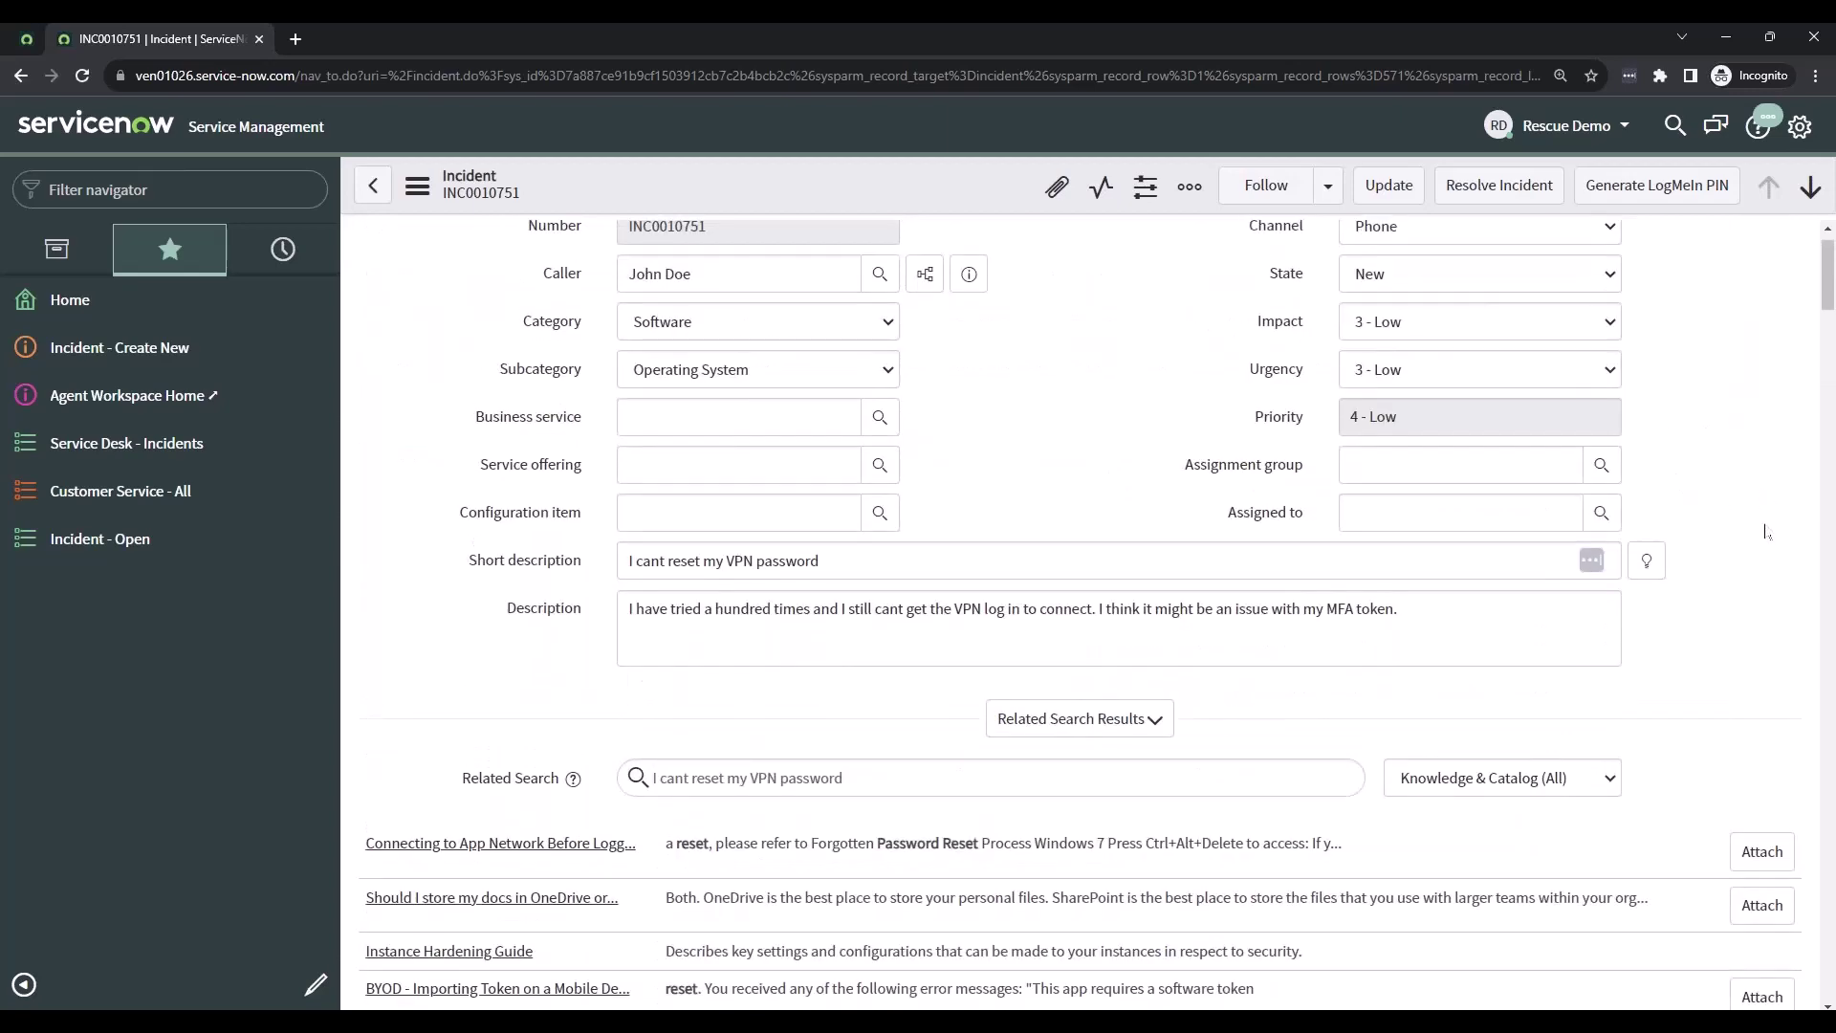
{"action": "scroll", "coordinate": [1767, 531], "scroll_direction": "down", "scroll_amount": 7}
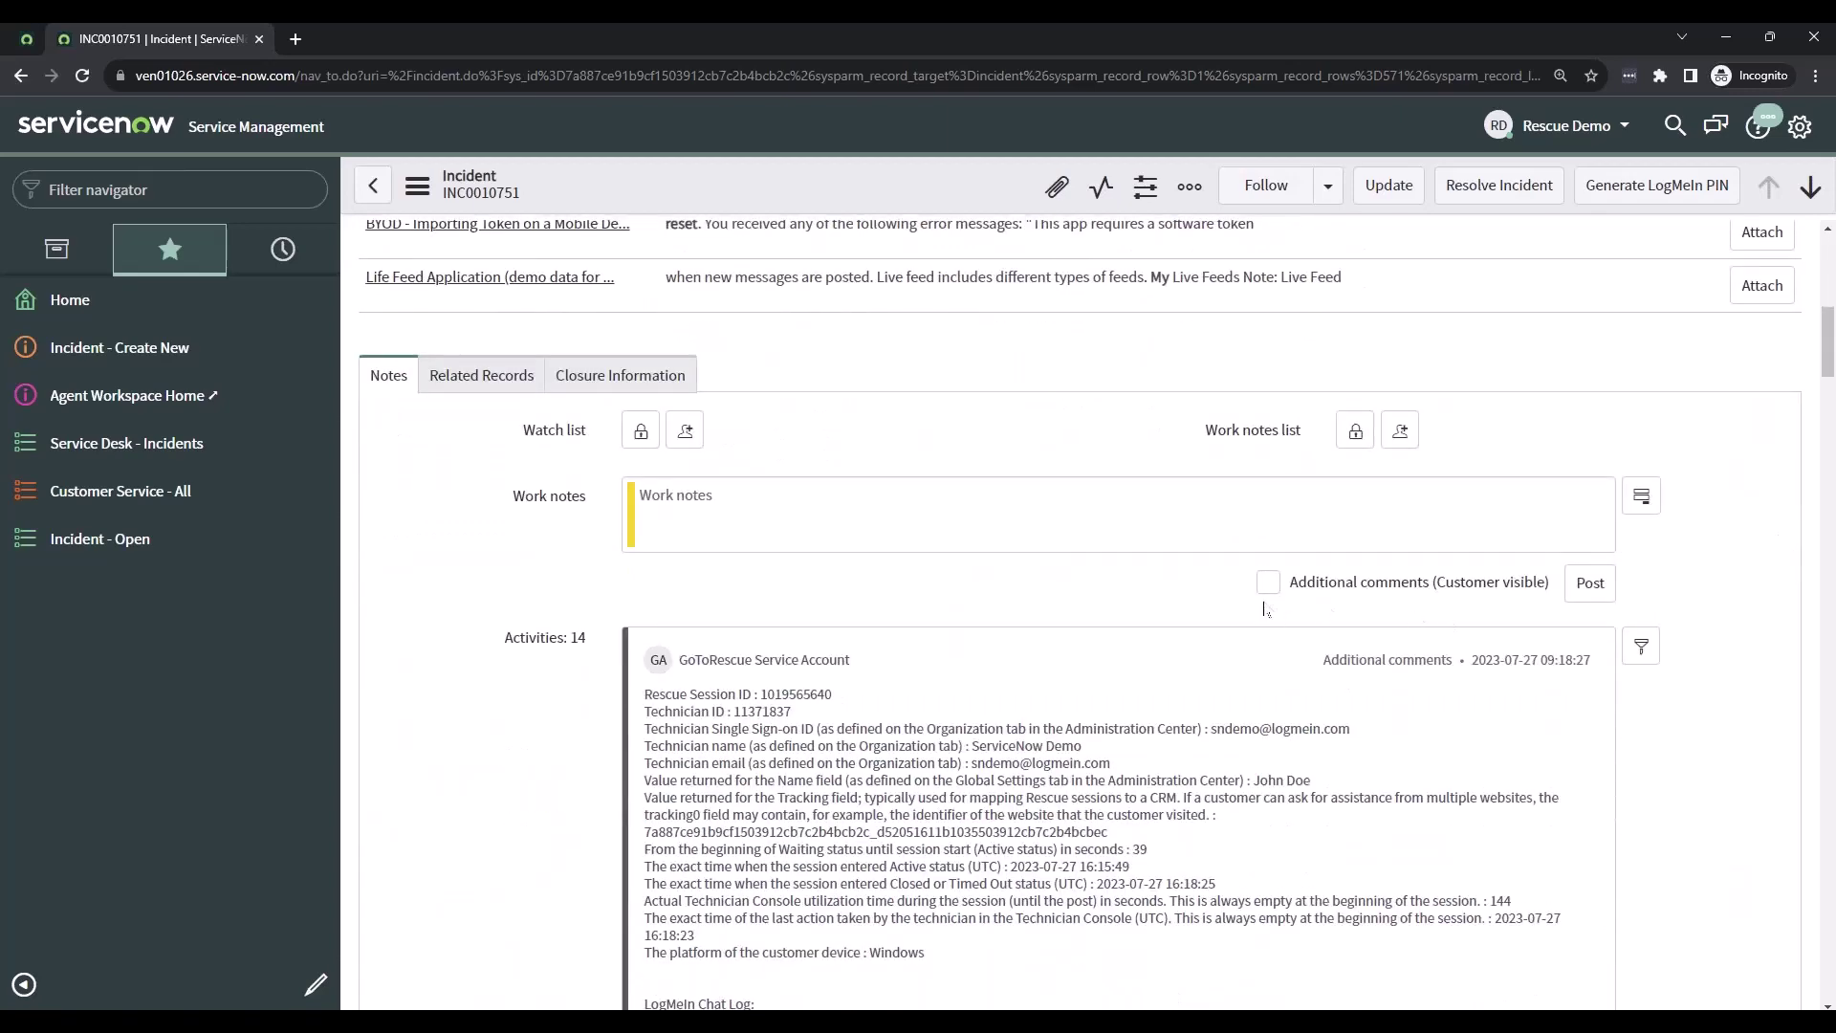
{"action": "scroll", "coordinate": [1088, 599], "scroll_direction": "down", "scroll_amount": 1}
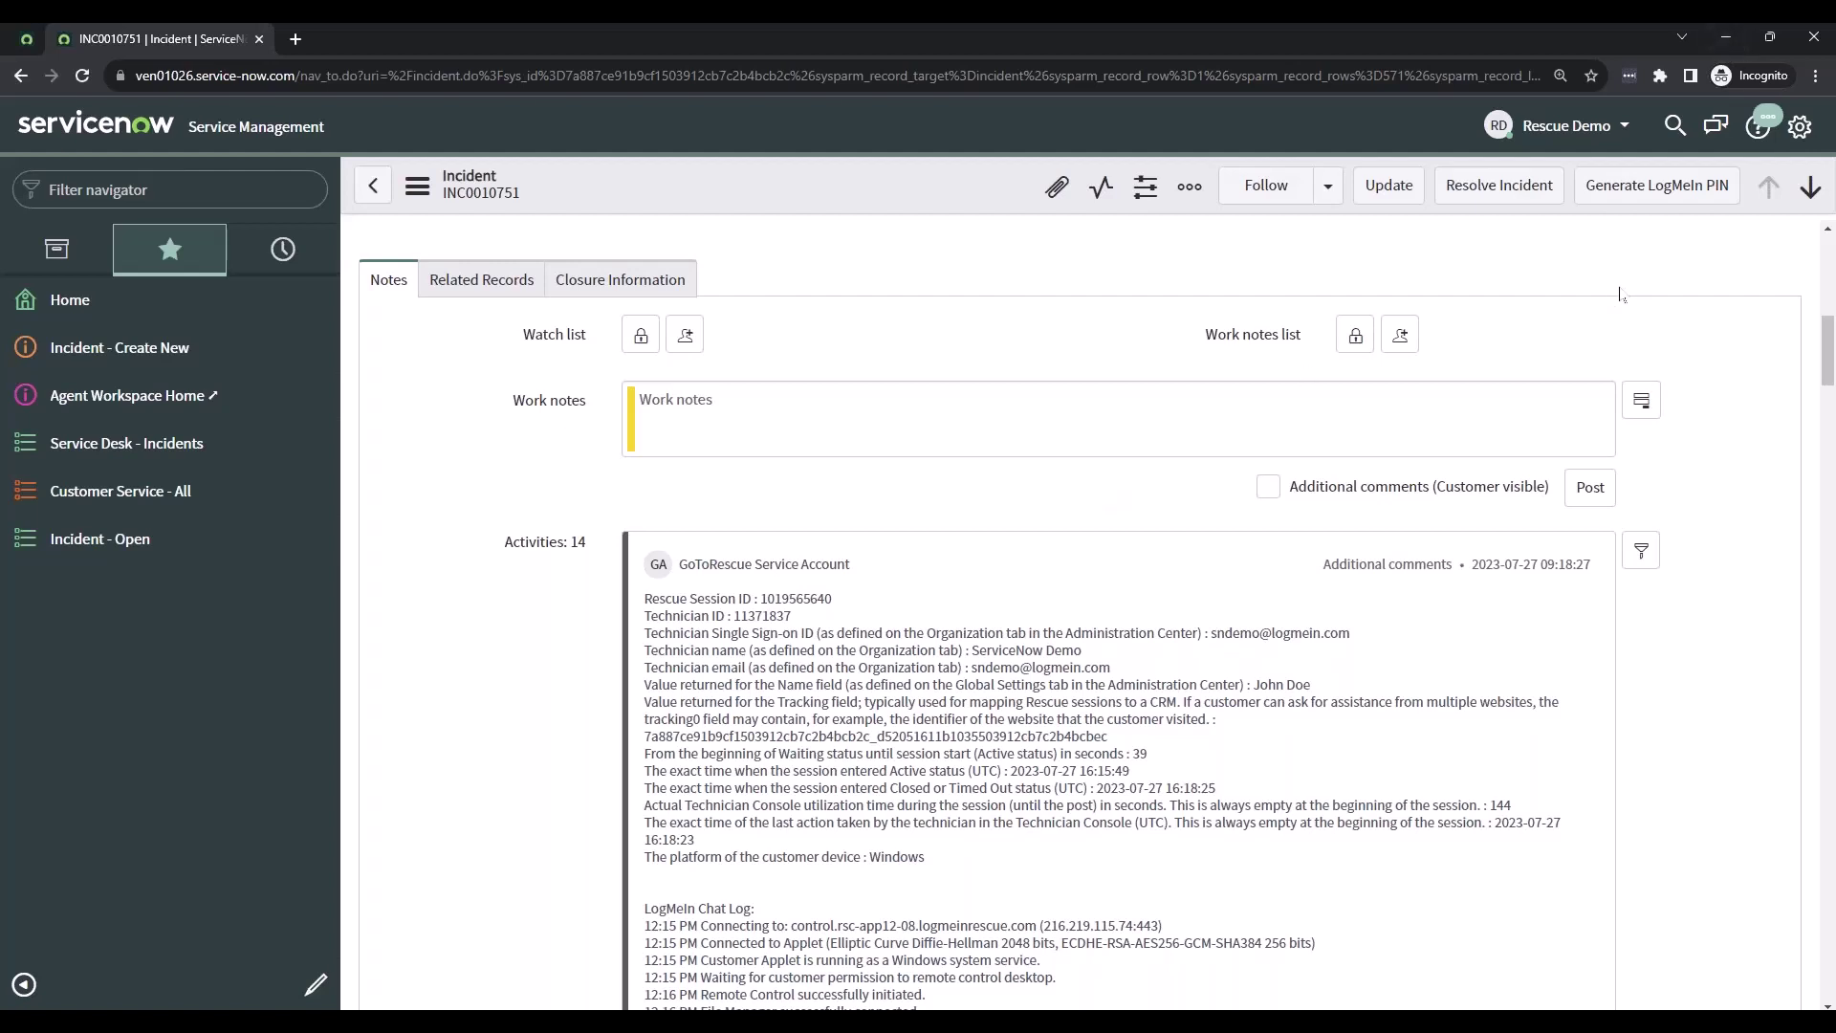
{"action": "scroll", "coordinate": [1594, 335], "scroll_direction": "up", "scroll_amount": 5}
{"action": "scroll", "coordinate": [1594, 349], "scroll_direction": "up", "scroll_amount": 5}
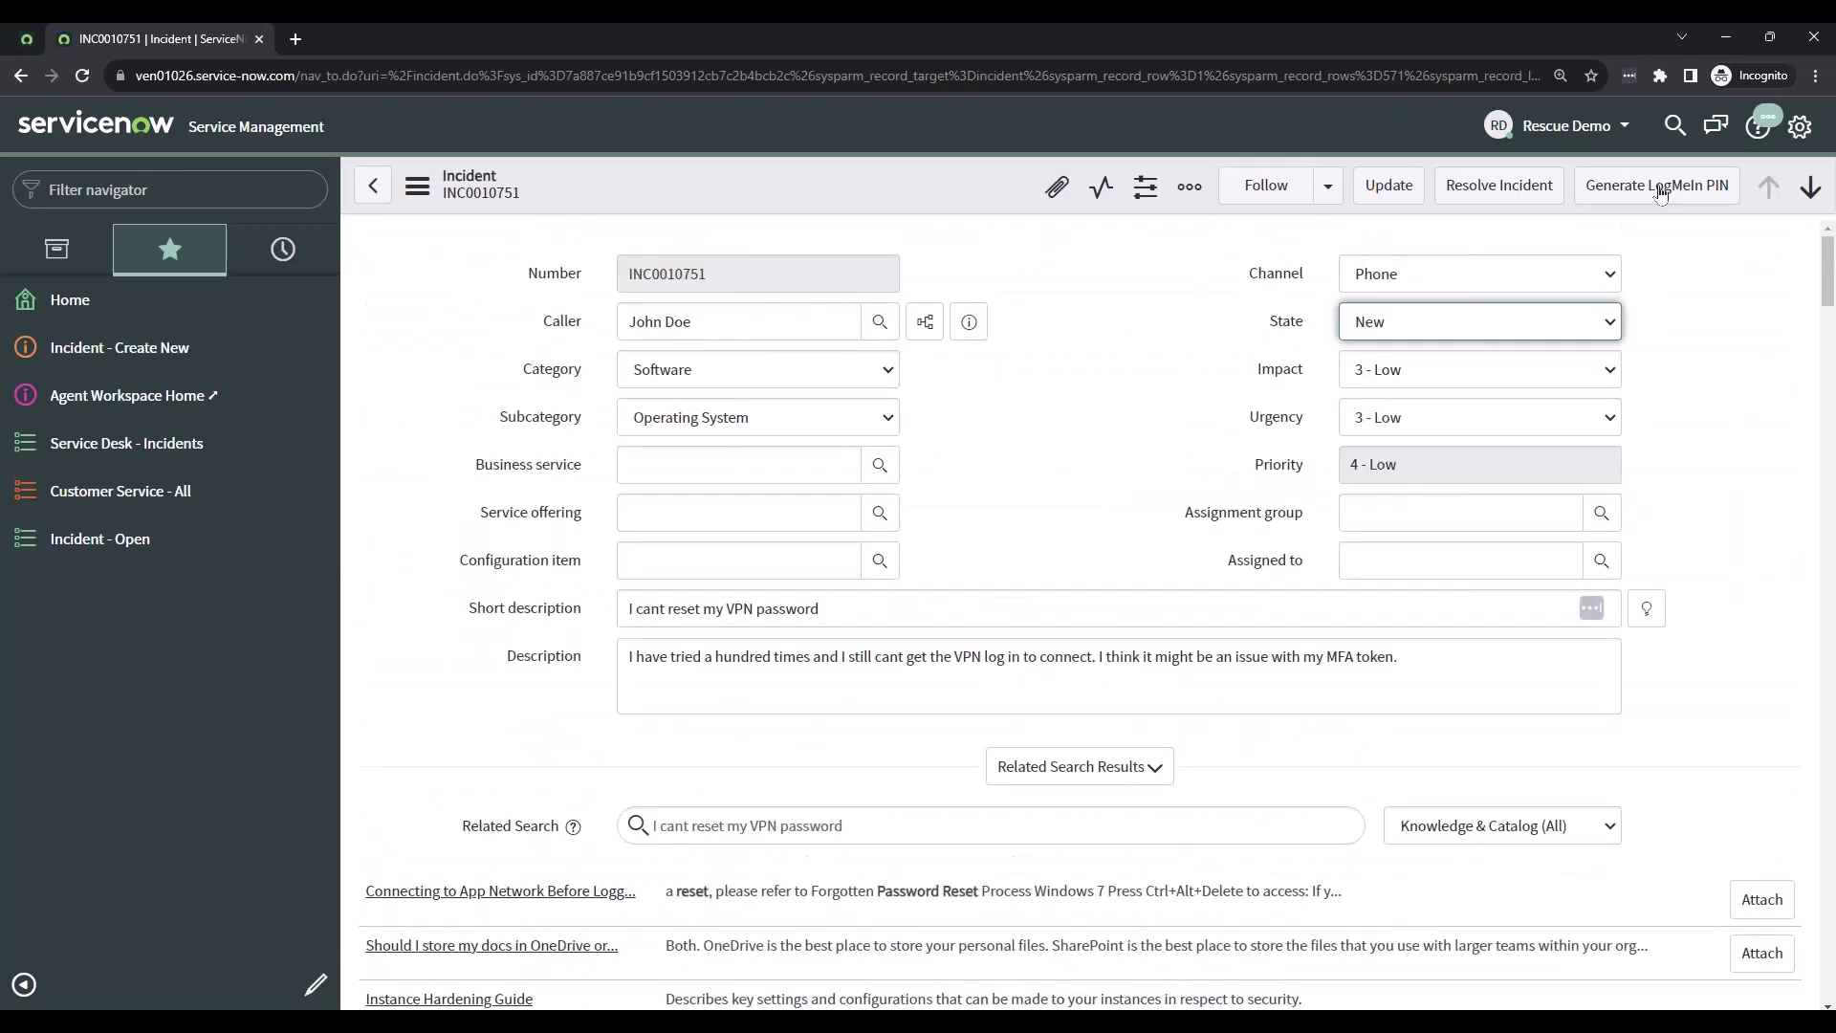
{"action": "double_click", "coordinate": [1105, 344]}
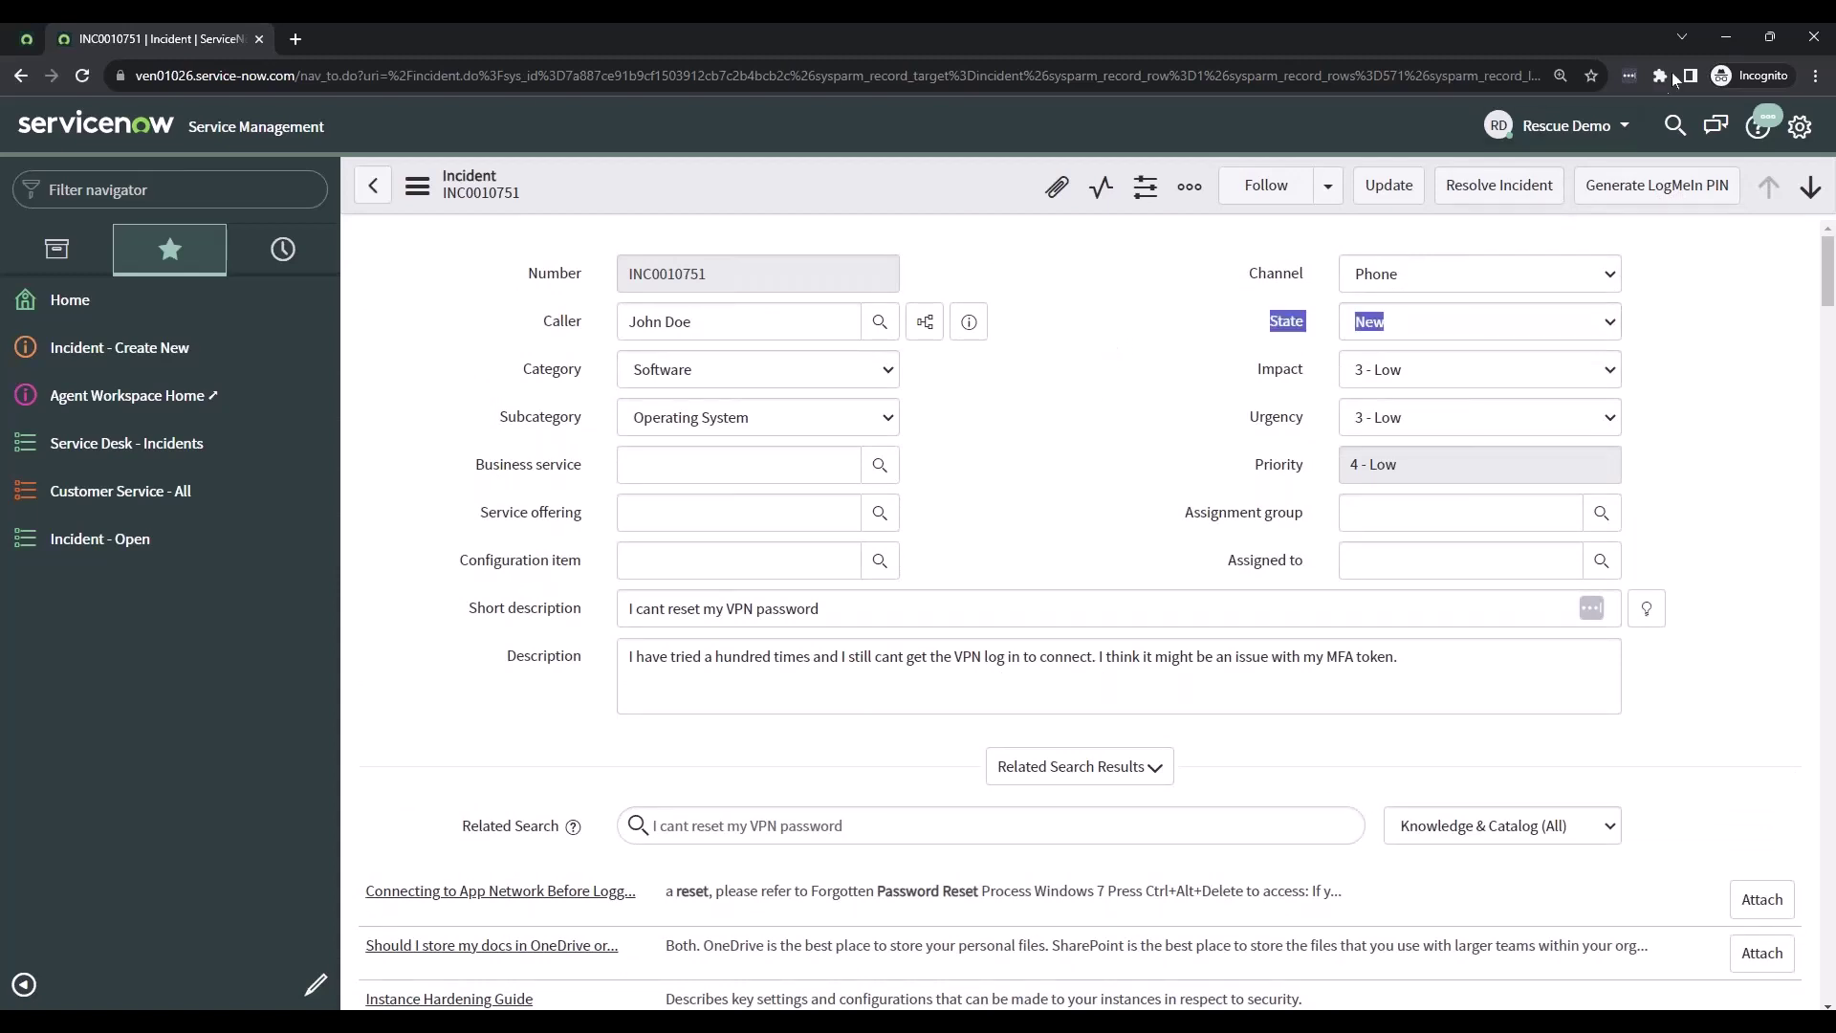
{"action": "left_click", "coordinate": [1727, 38]}
{"action": "left_click", "coordinate": [363, 195]}
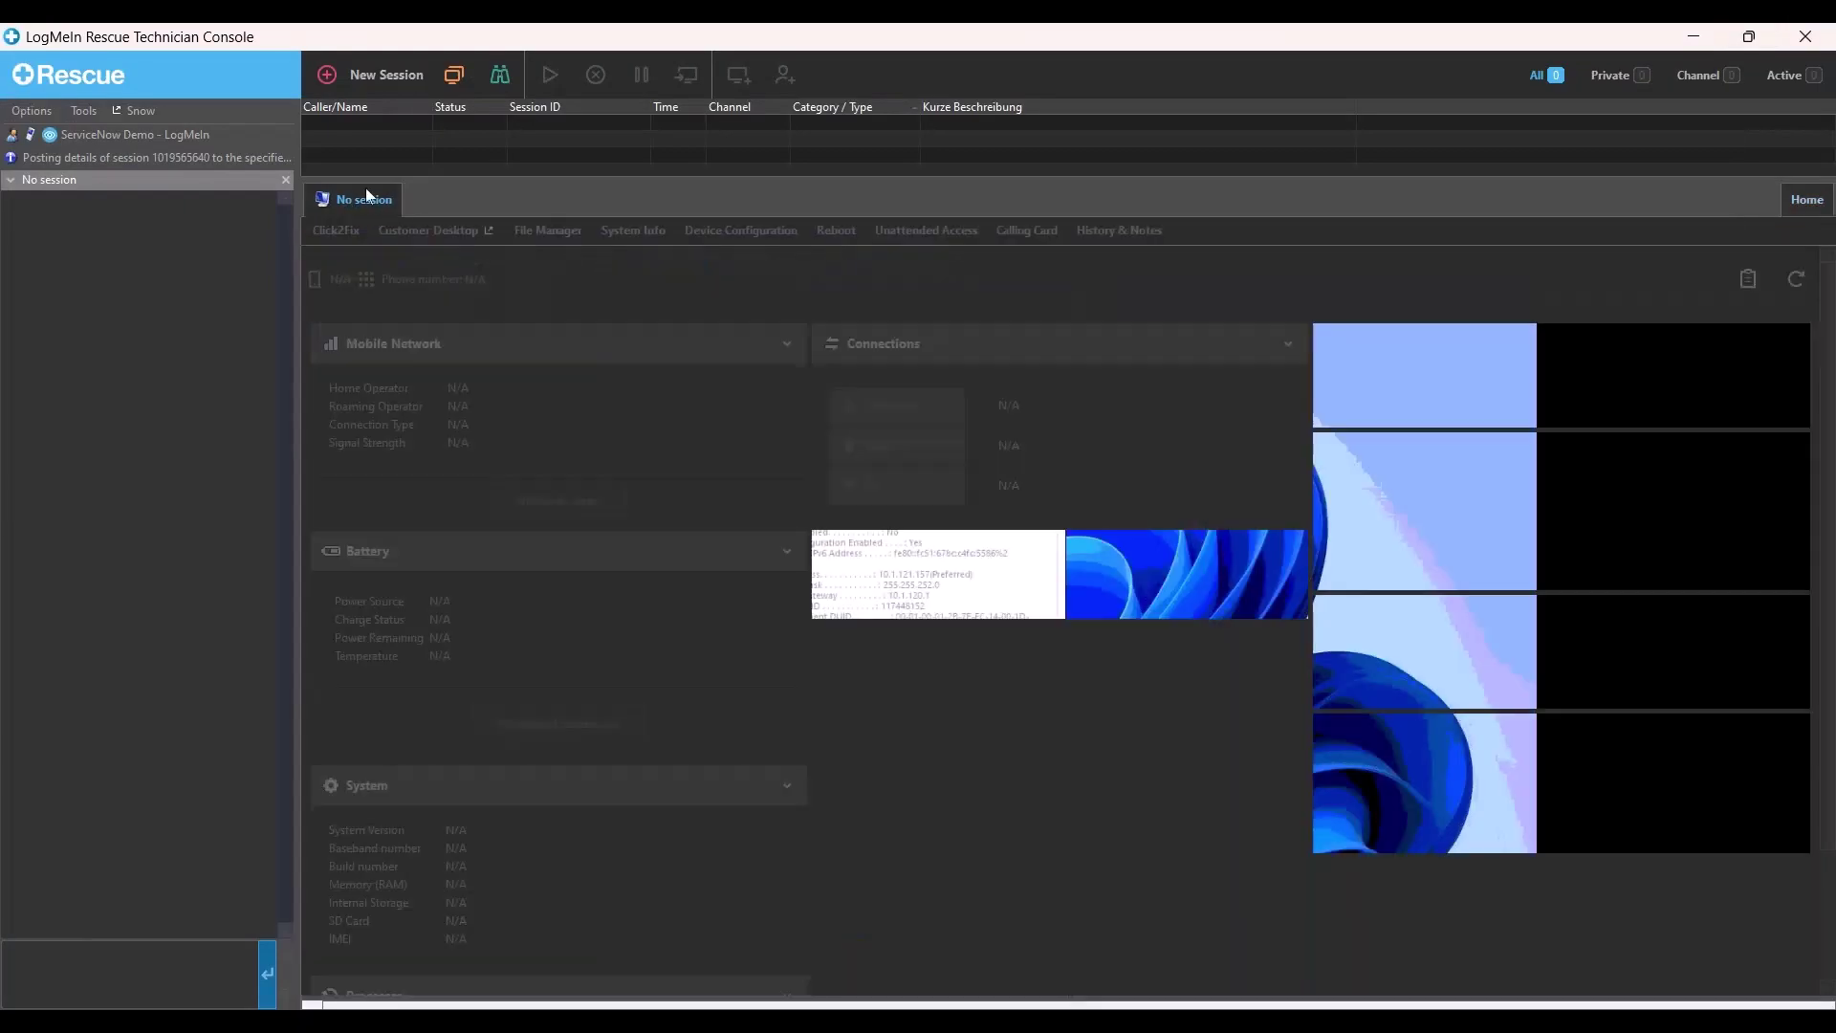
- Dismiss the New Session setup, then start an unattended session to Sales VM from Computers
{"action": "left_click", "coordinate": [409, 79]}
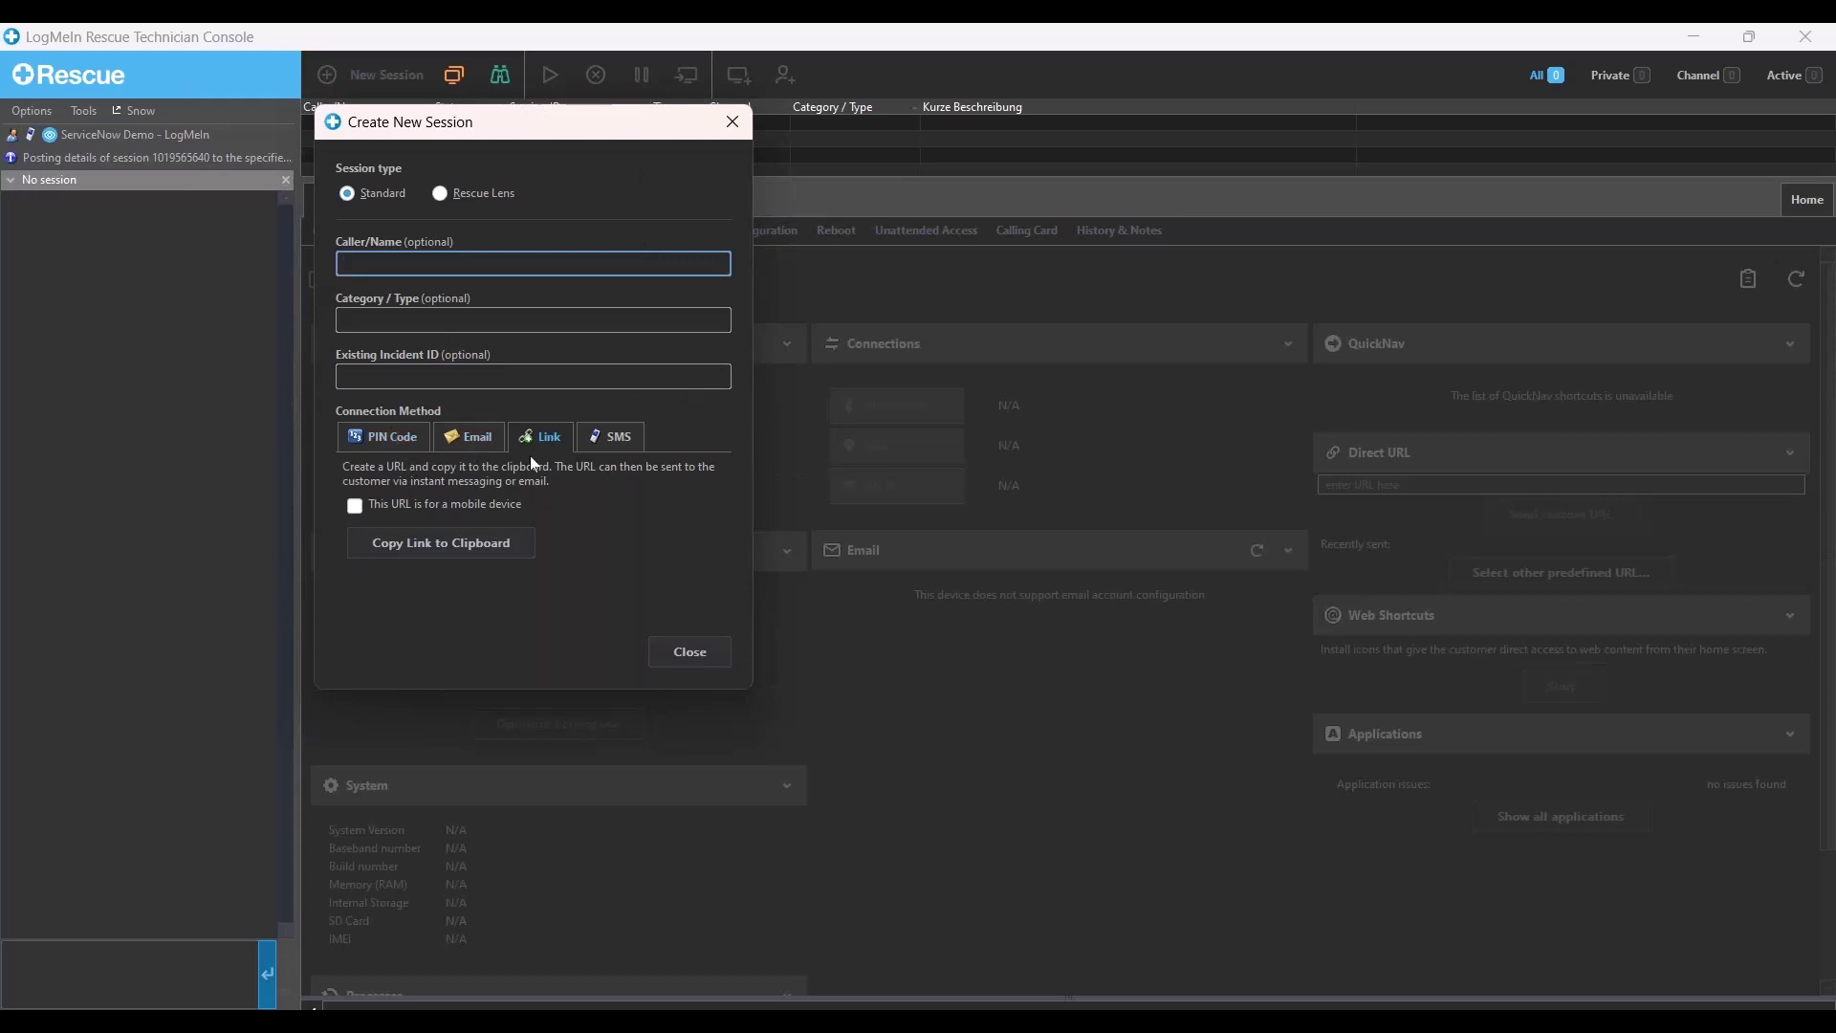
{"action": "left_click", "coordinate": [731, 121]}
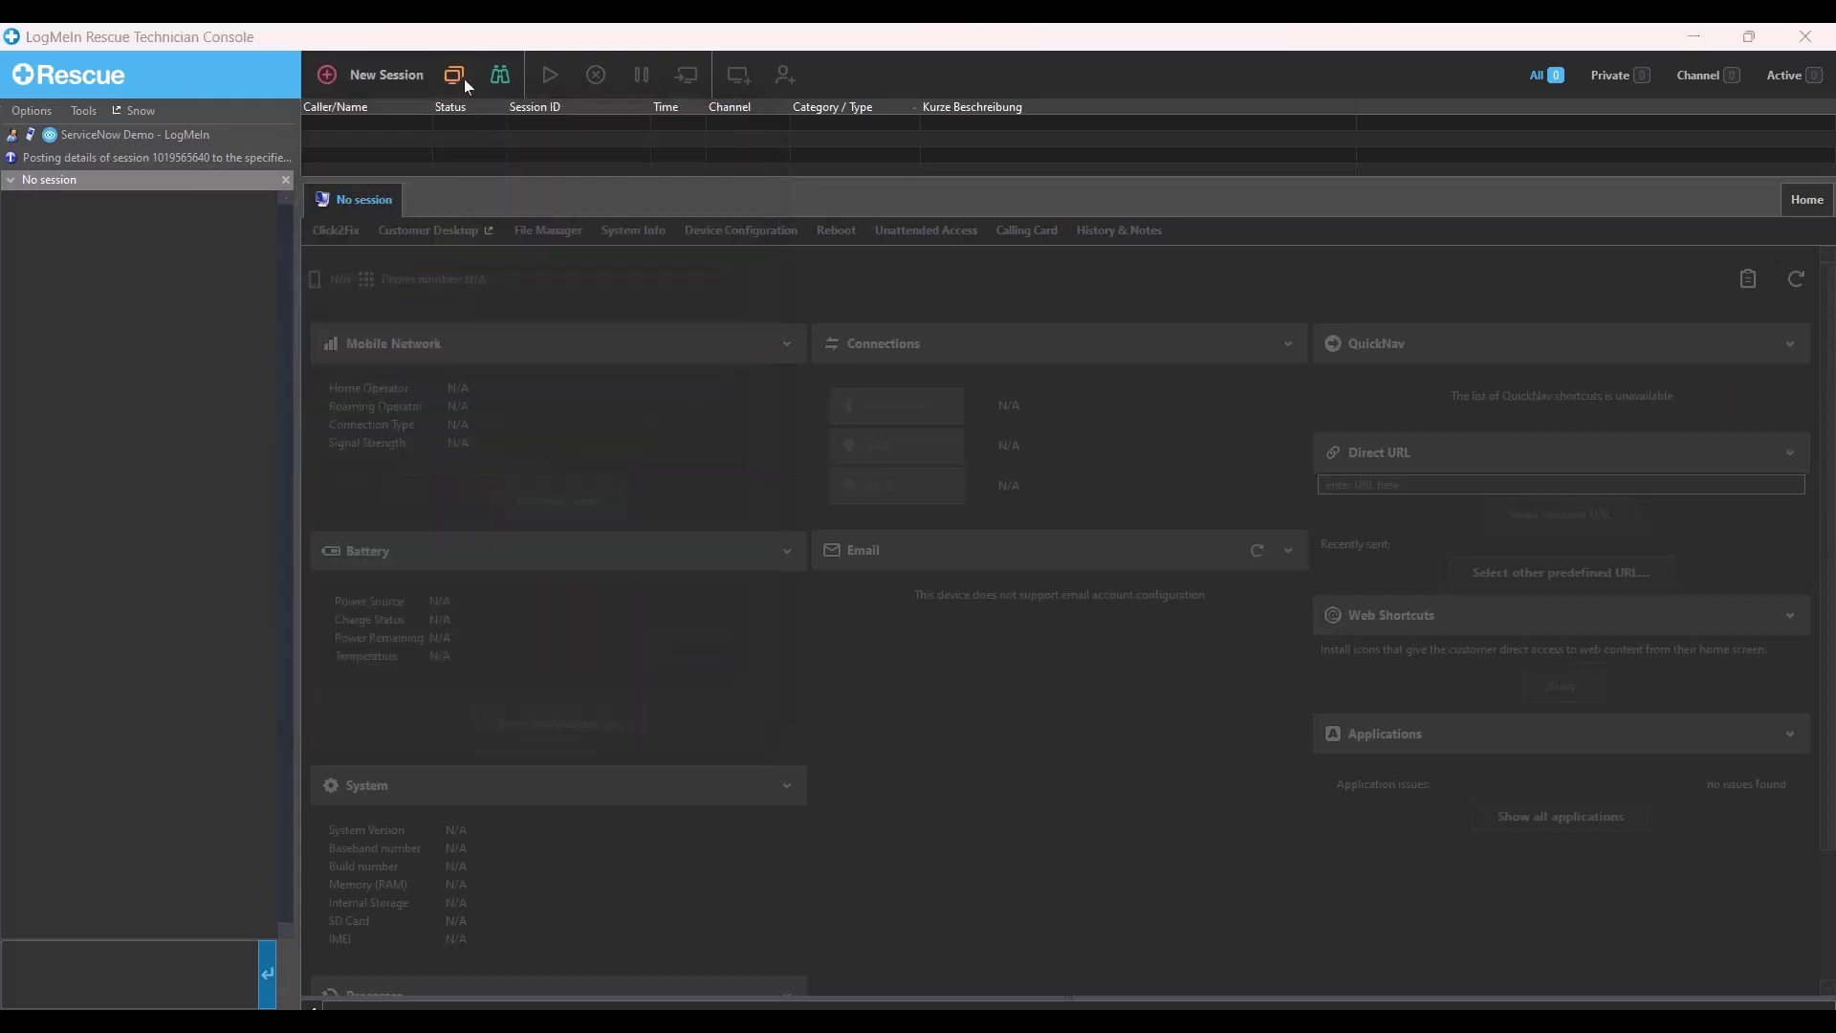
{"action": "left_click", "coordinate": [459, 77]}
{"action": "left_click", "coordinate": [606, 275]}
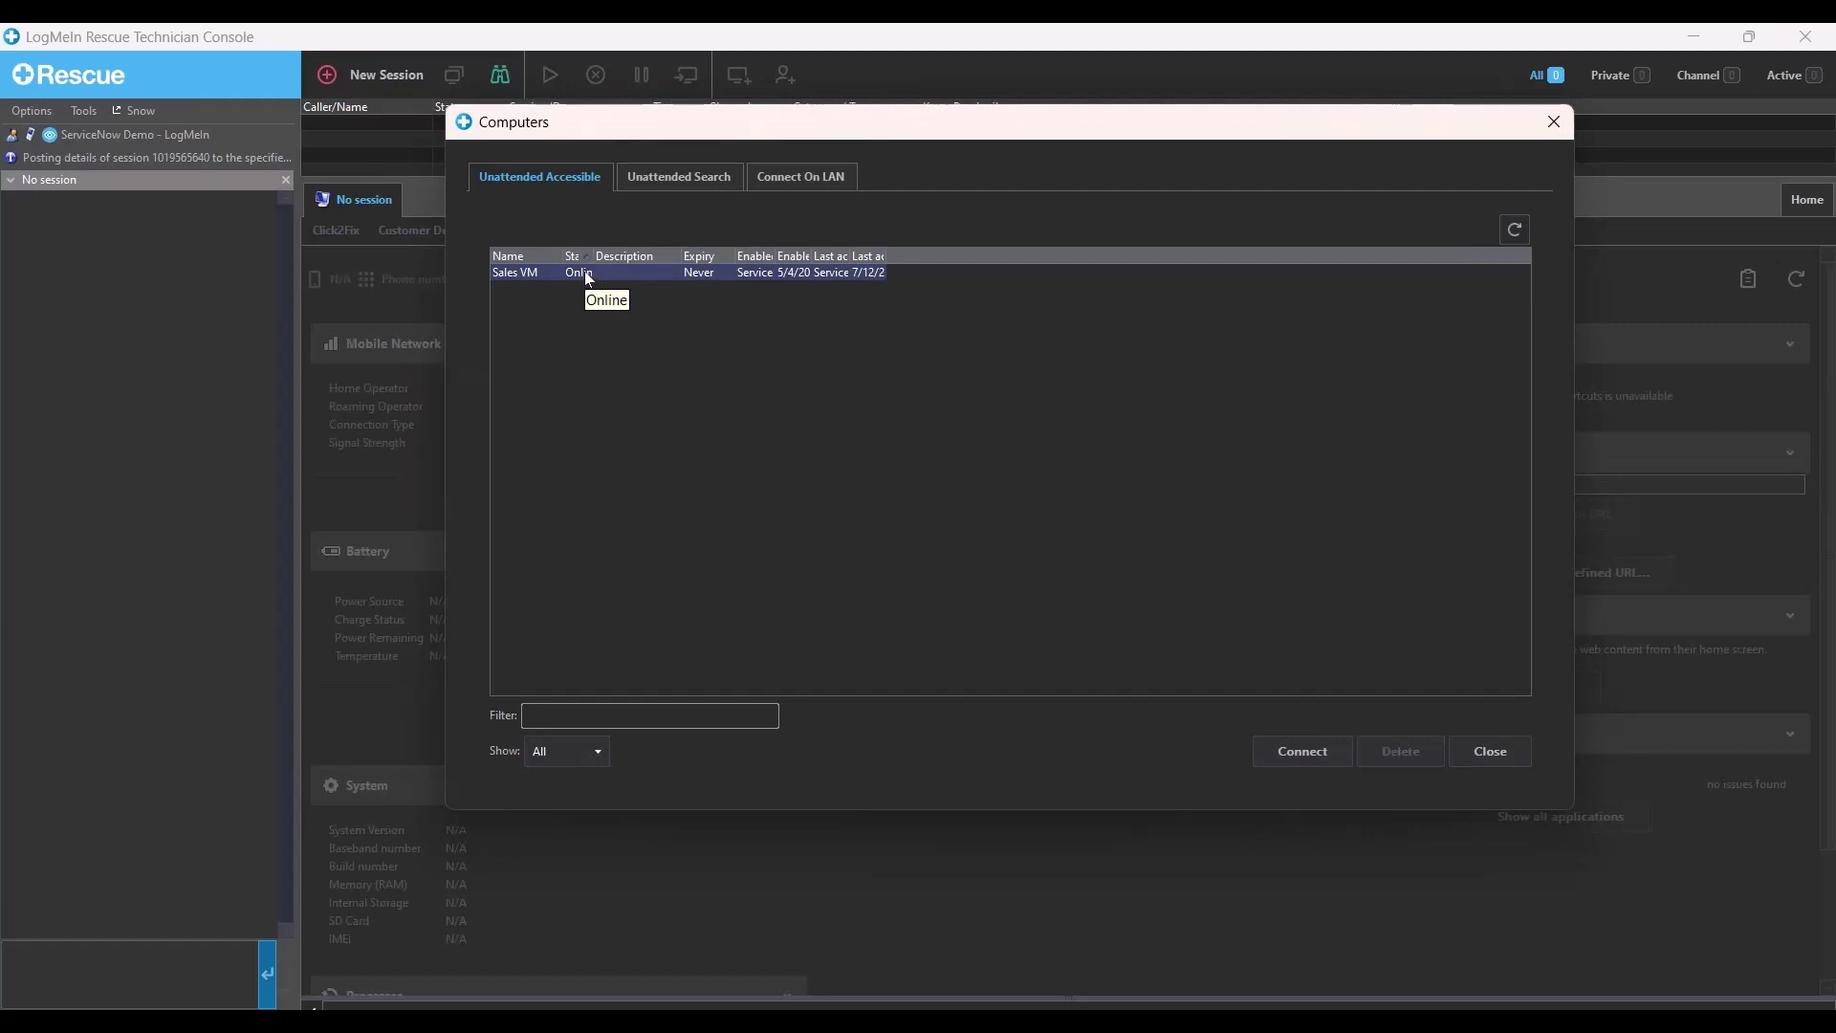
{"action": "double_click", "coordinate": [588, 277]}
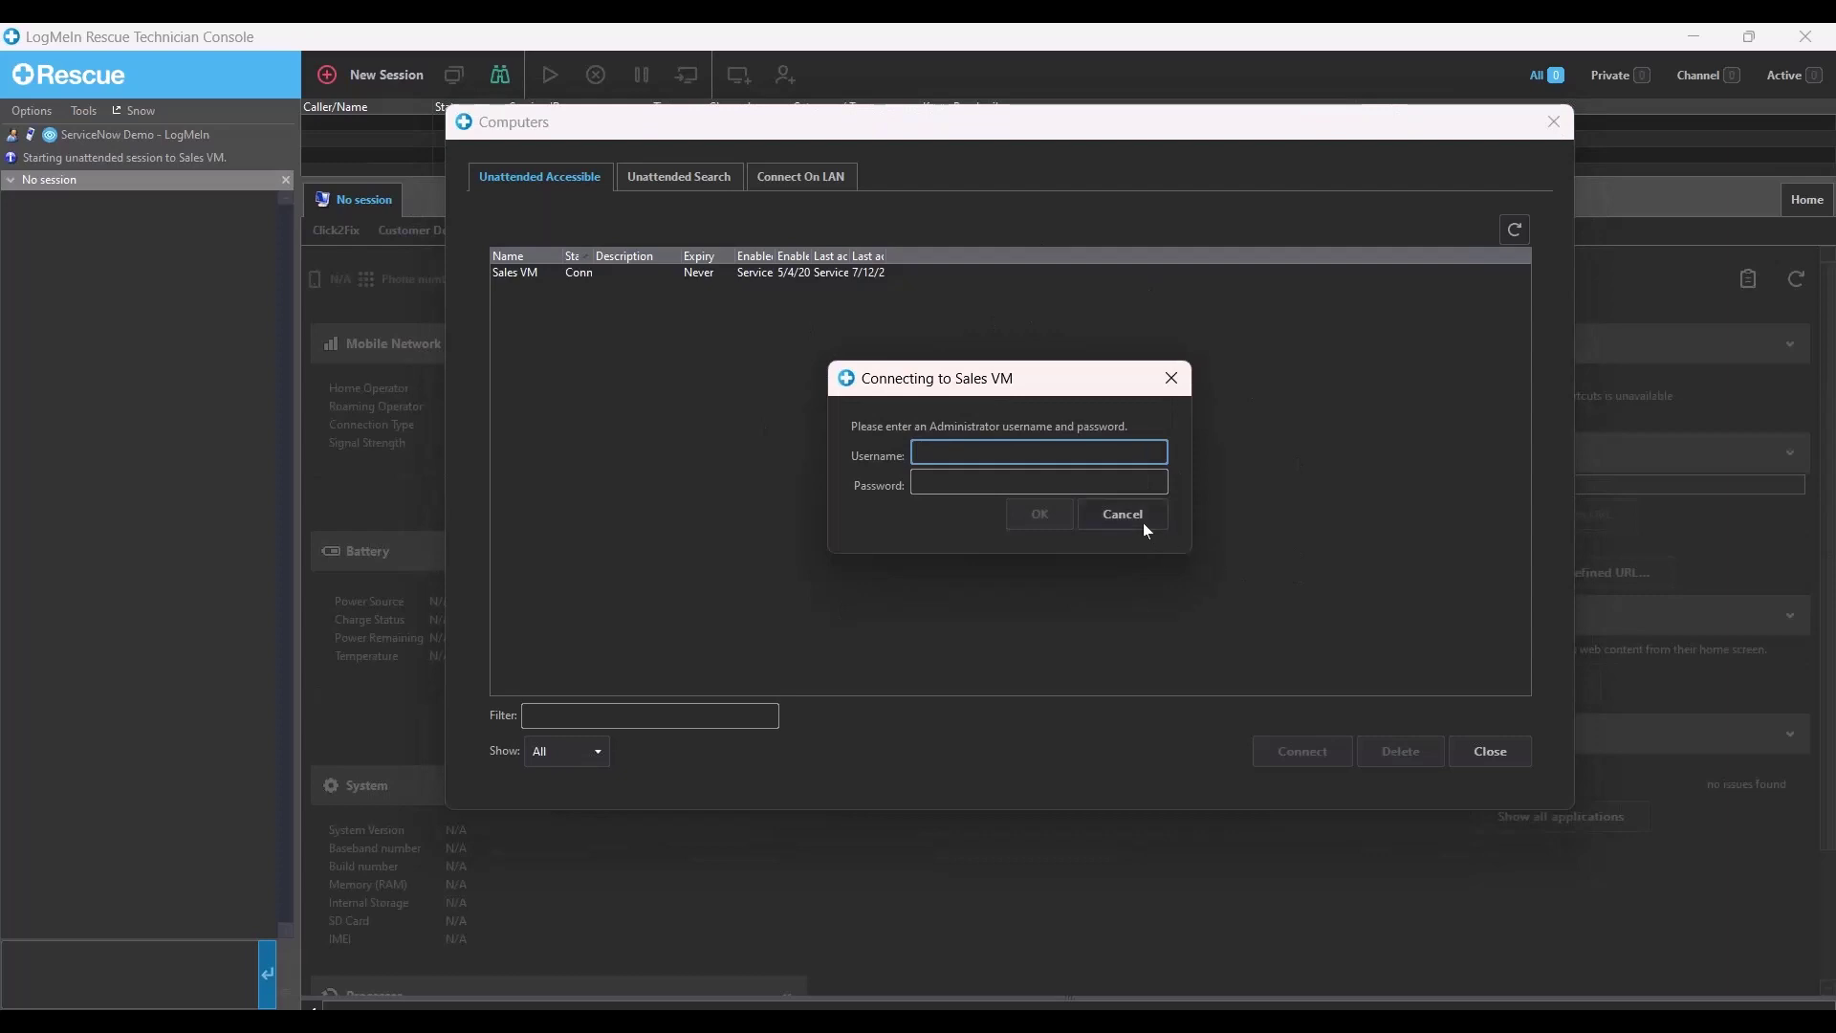
- Cancel the Sales VM login, close the computer list, and return to the incident browser window
{"action": "left_click", "coordinate": [1144, 522]}
{"action": "left_click", "coordinate": [1483, 755]}
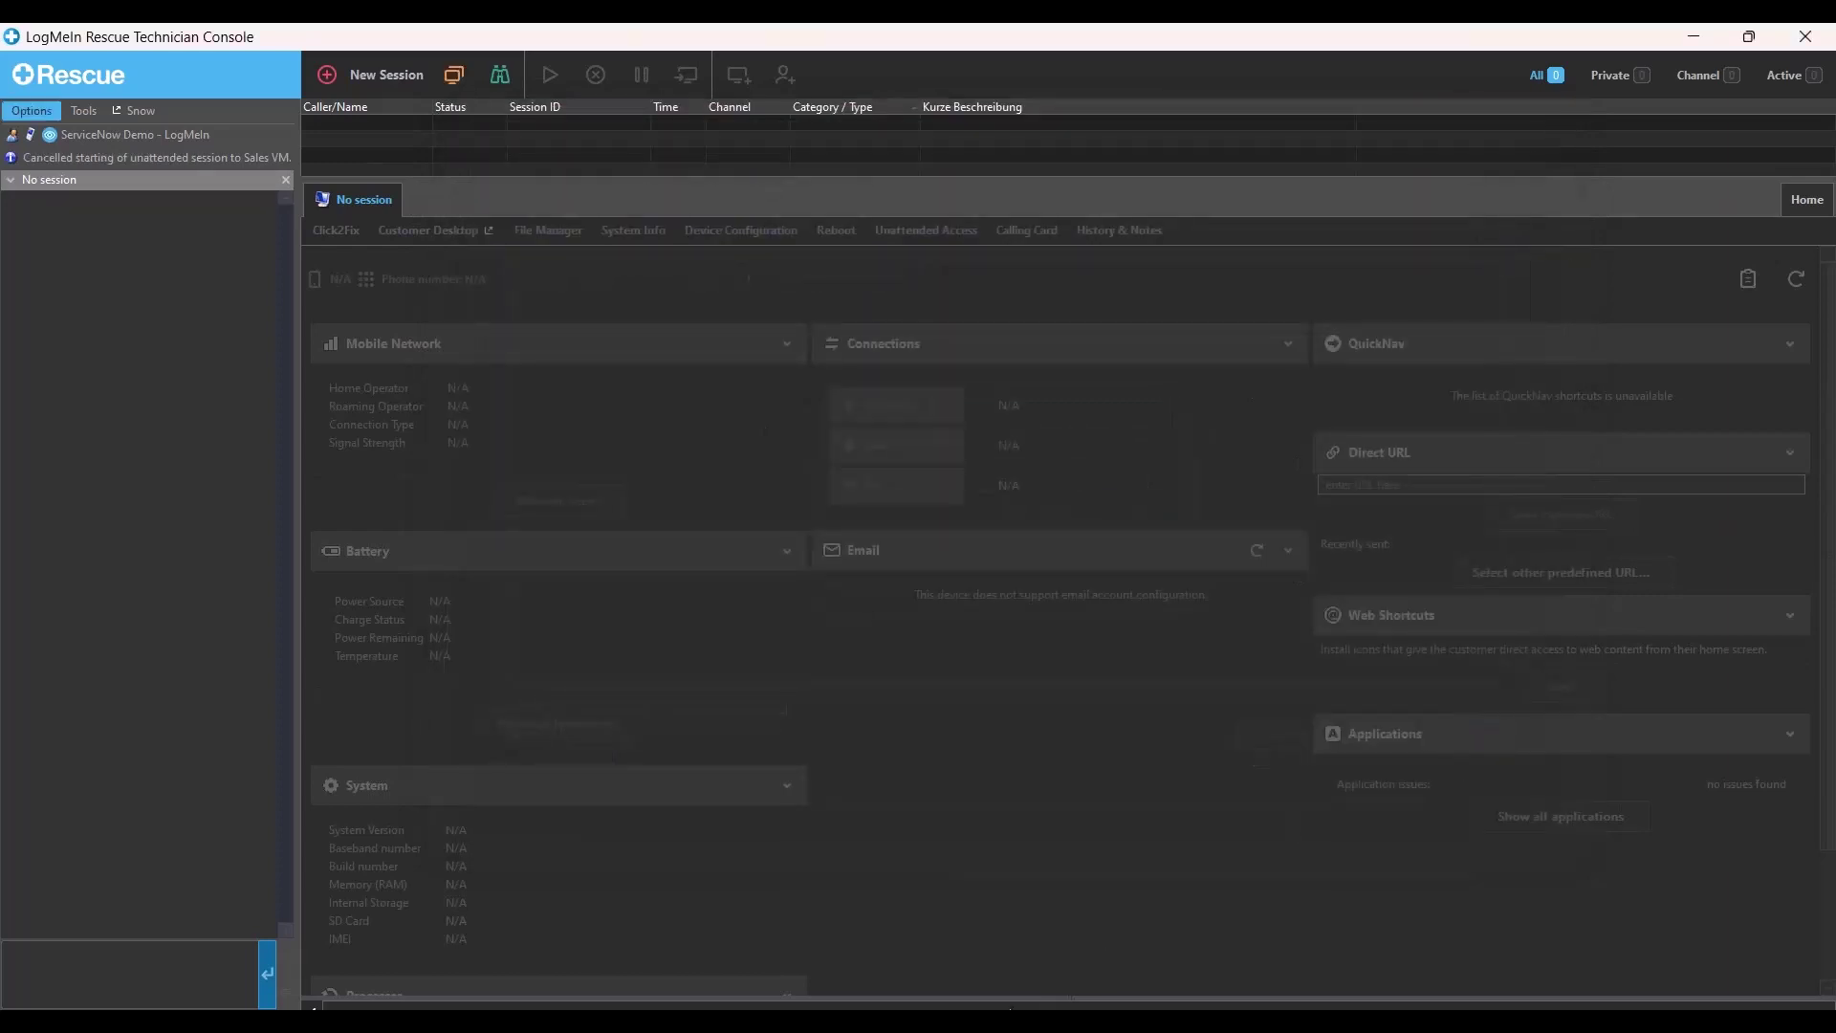
{"action": "left_click", "coordinate": [1073, 932]}
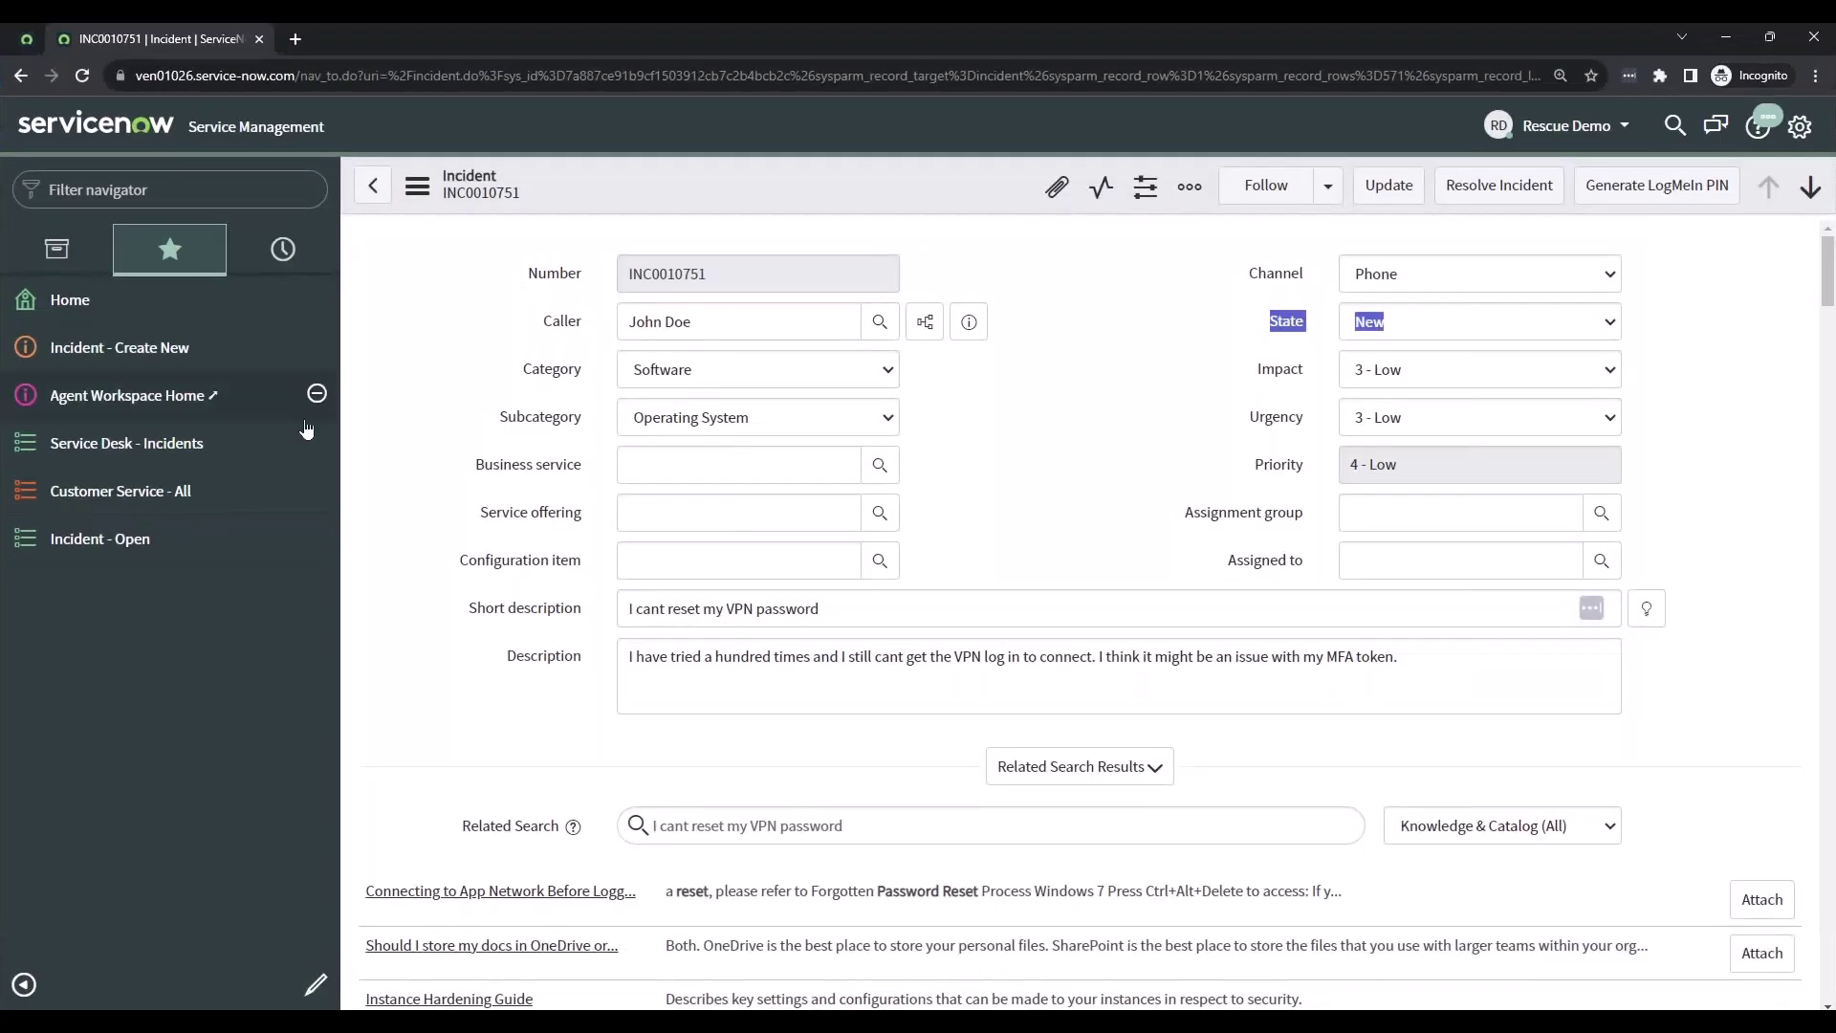
- Open Service Desk > Incidents to list the 571 active incidents, INC0010751 on top
{"action": "left_click", "coordinate": [232, 447]}
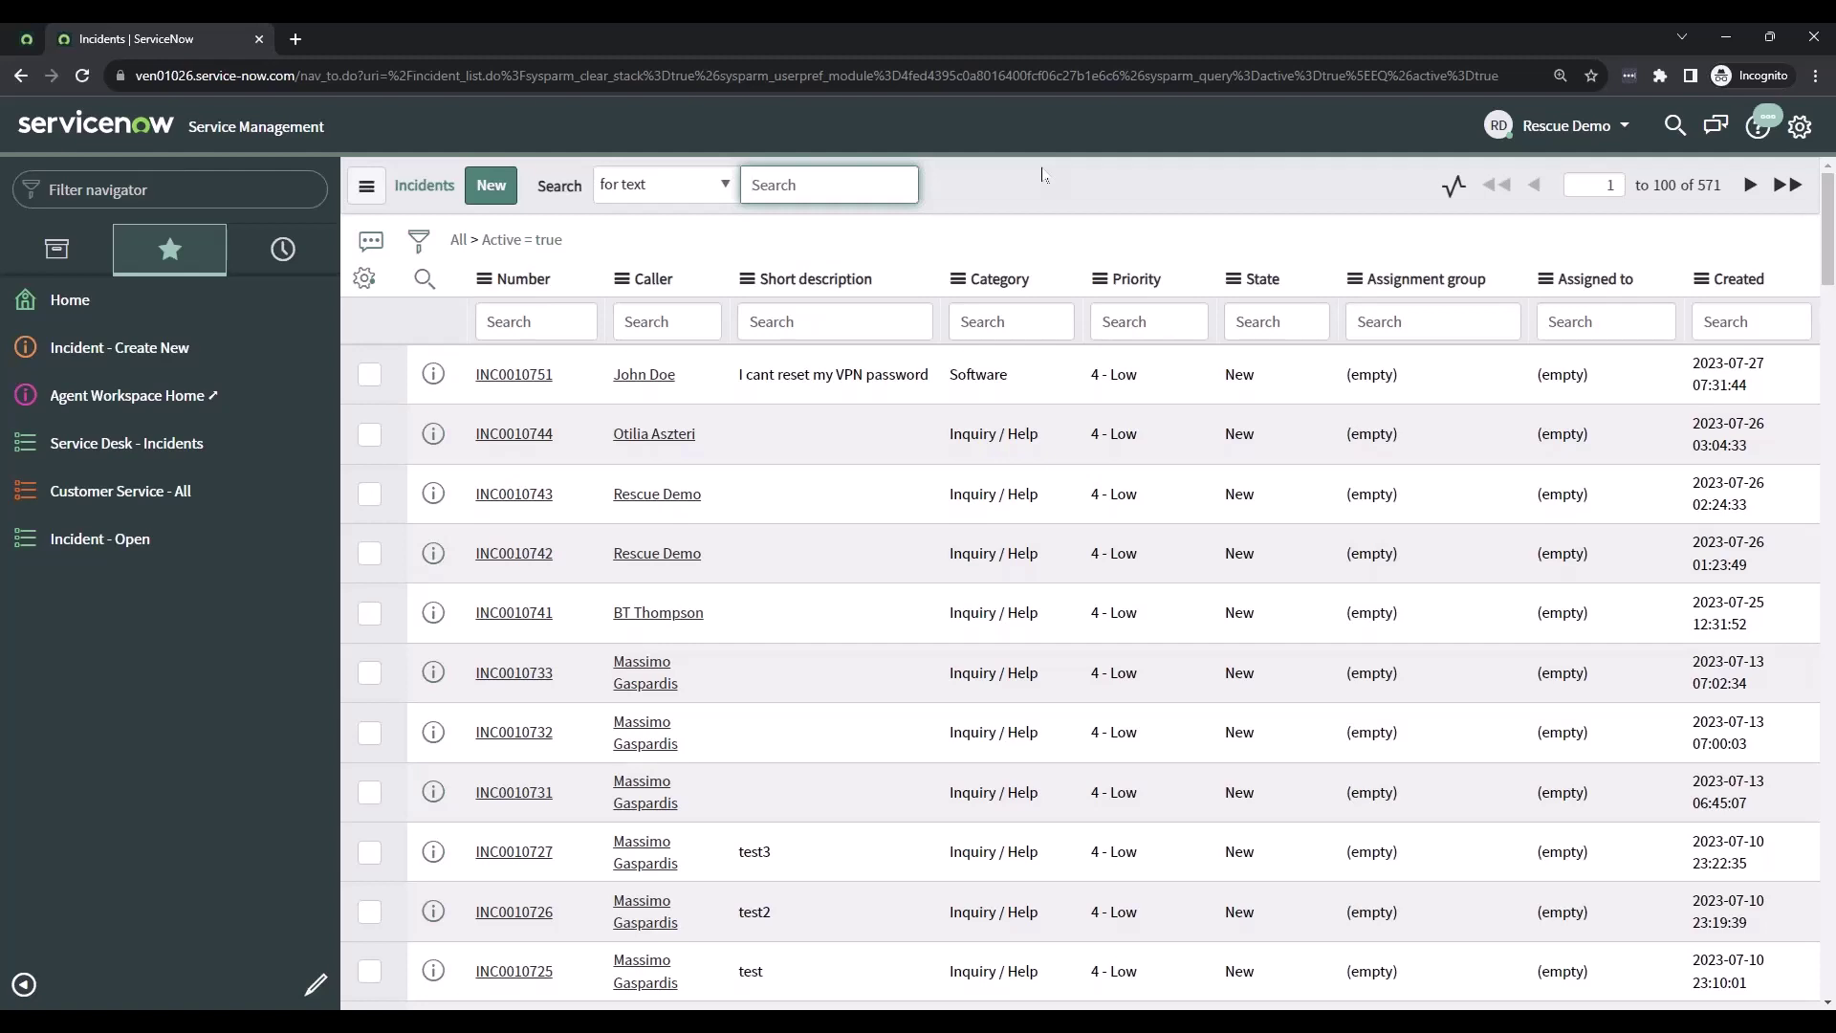
- Bring the idle LogMeIn Rescue Technician Console to the front from the taskbar preview
{"action": "left_click", "coordinate": [1085, 173]}
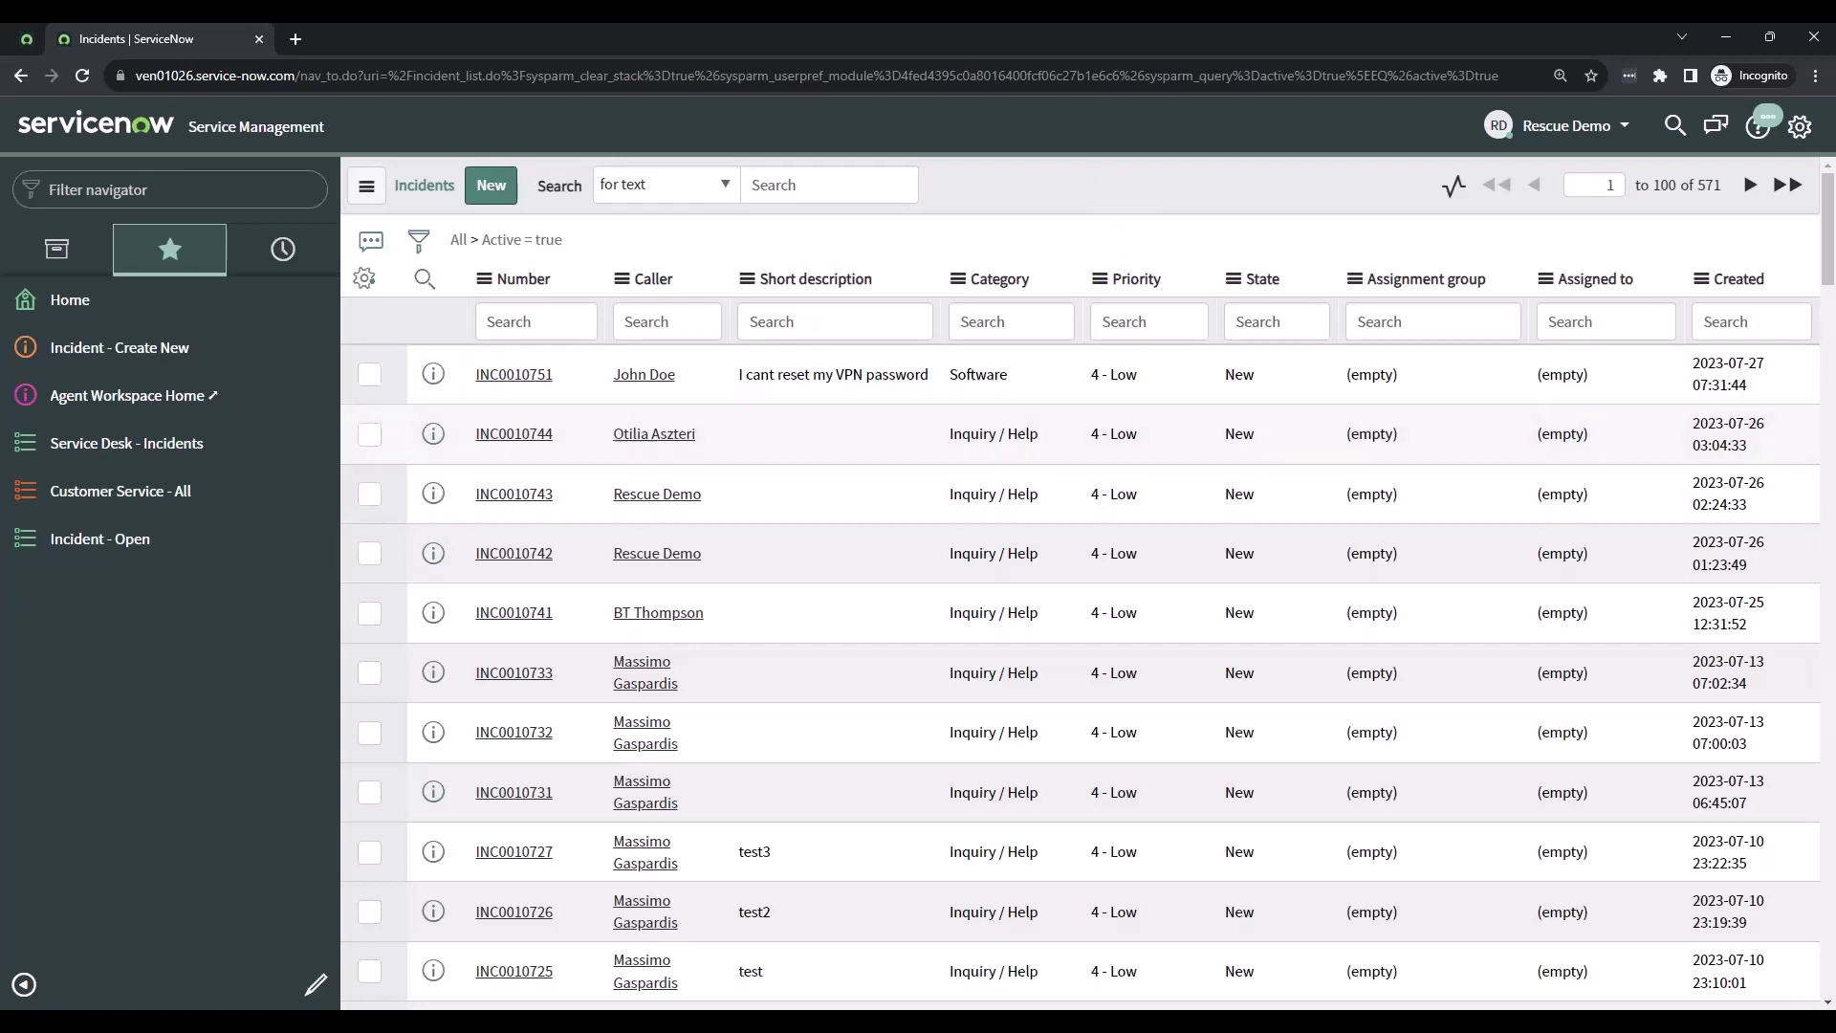
{"action": "left_click", "coordinate": [696, 881]}
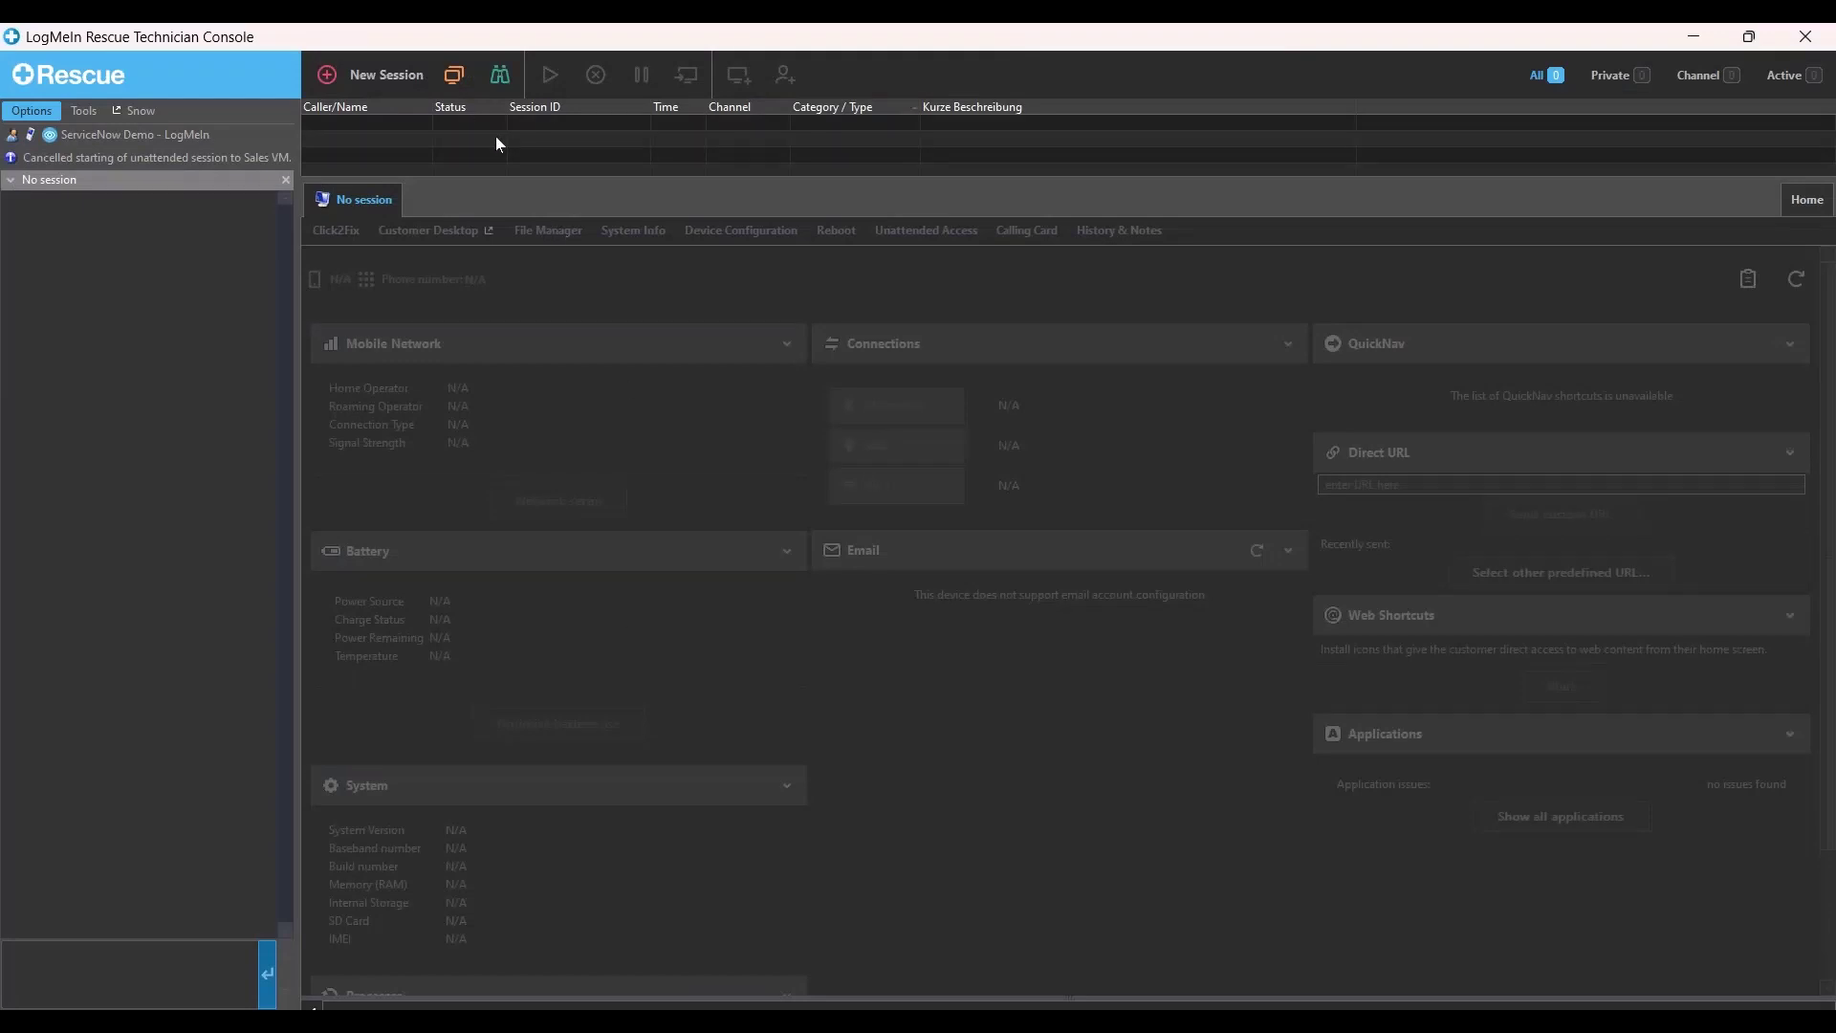